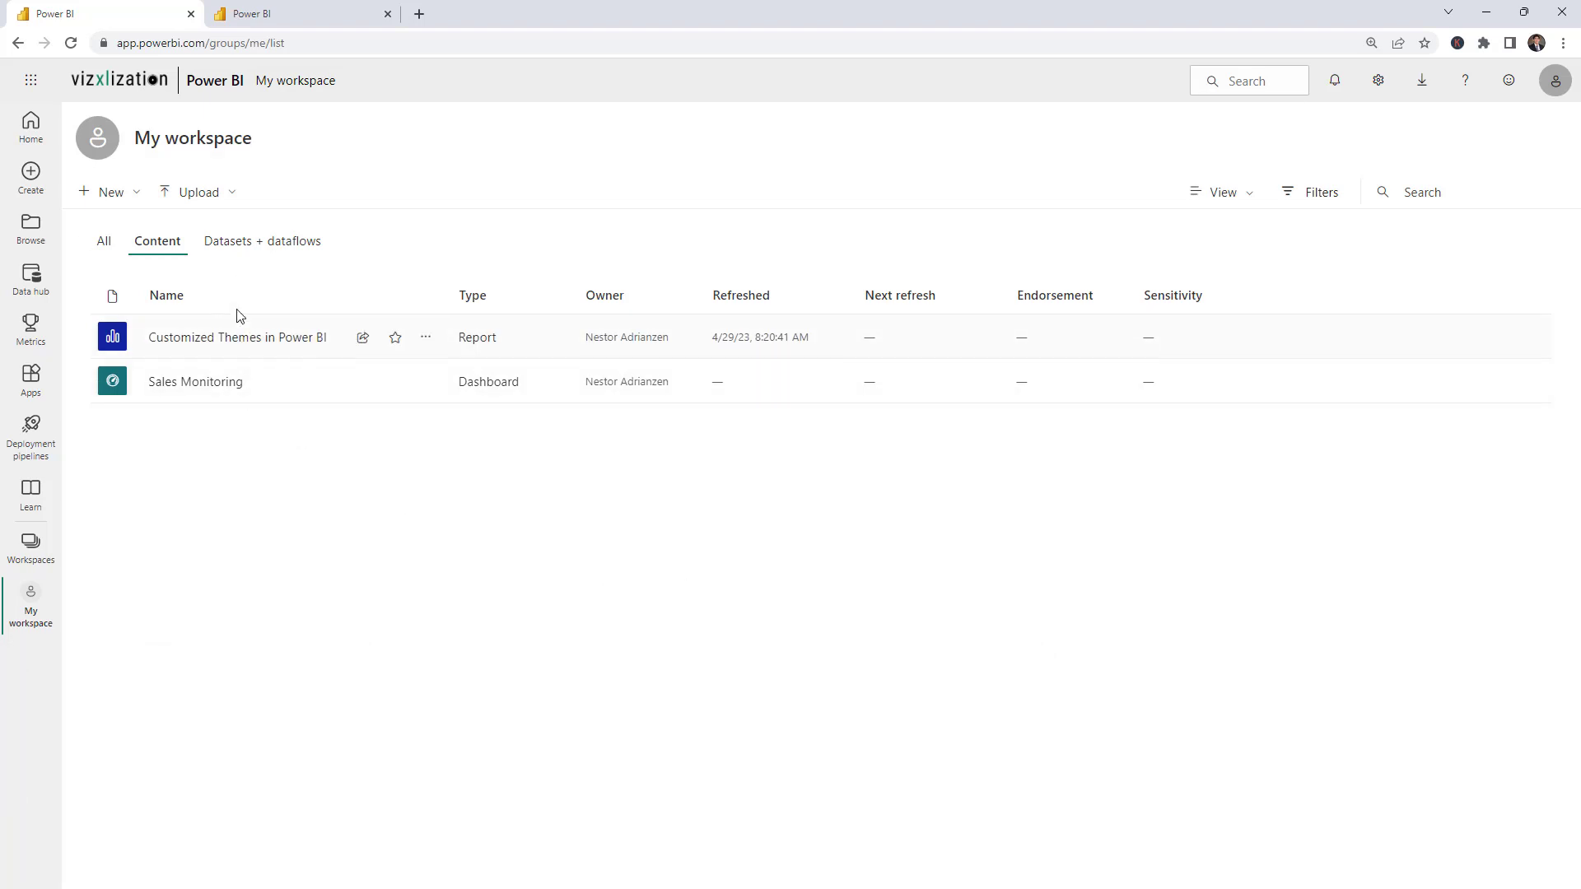
Step: Open the Customized Themes in Power BI data model, dismissing the warning banner and collapsing Properties
{"action": "left_click", "coordinate": [272, 247]}
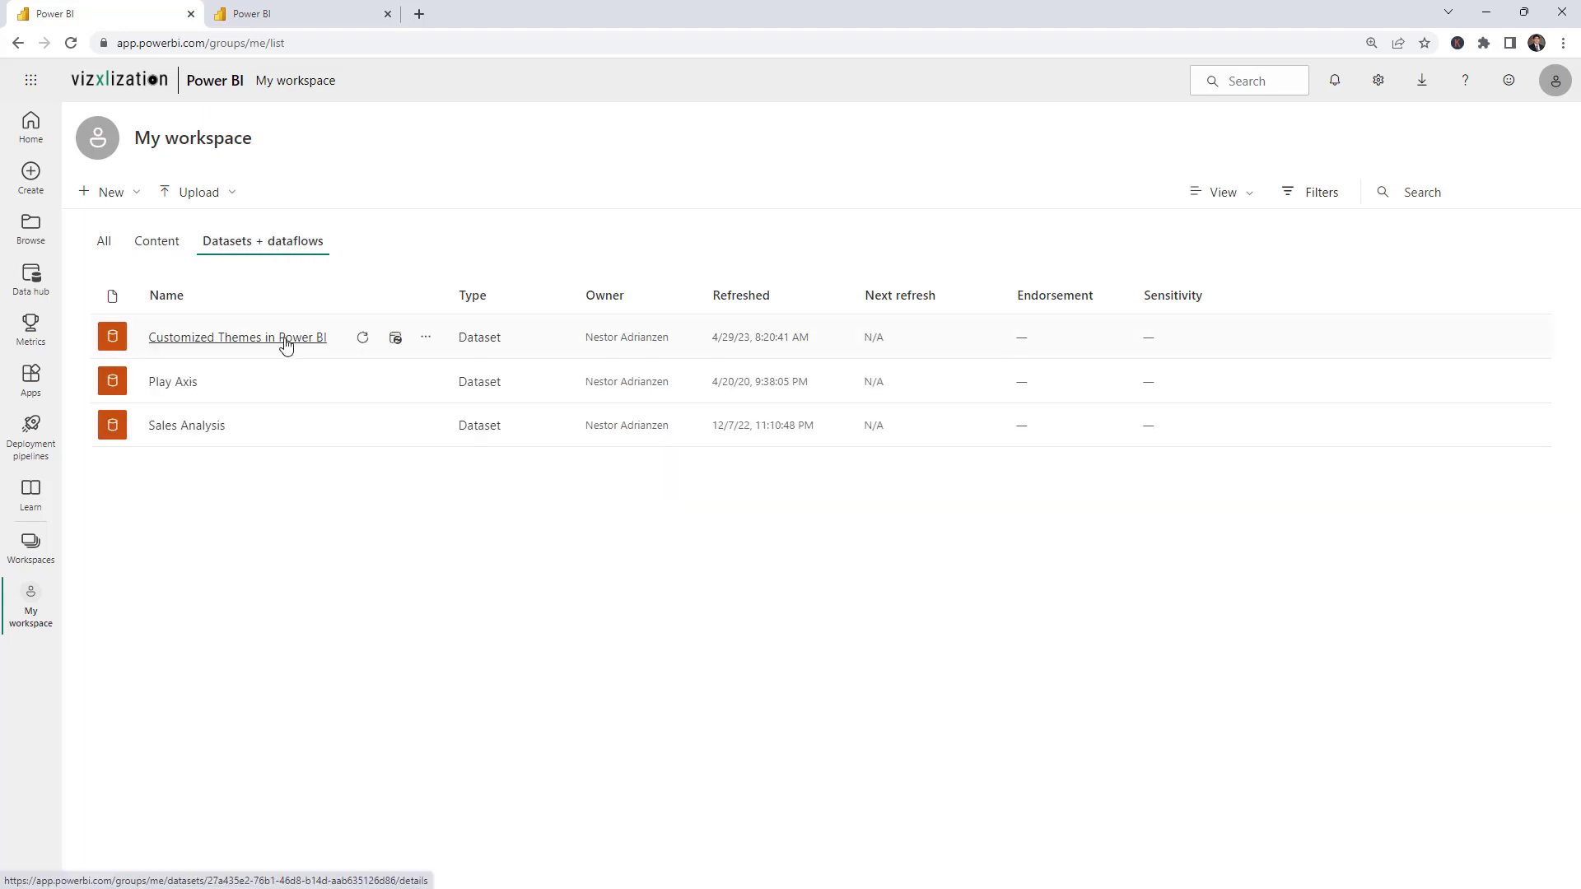
{"action": "left_click", "coordinate": [285, 337]}
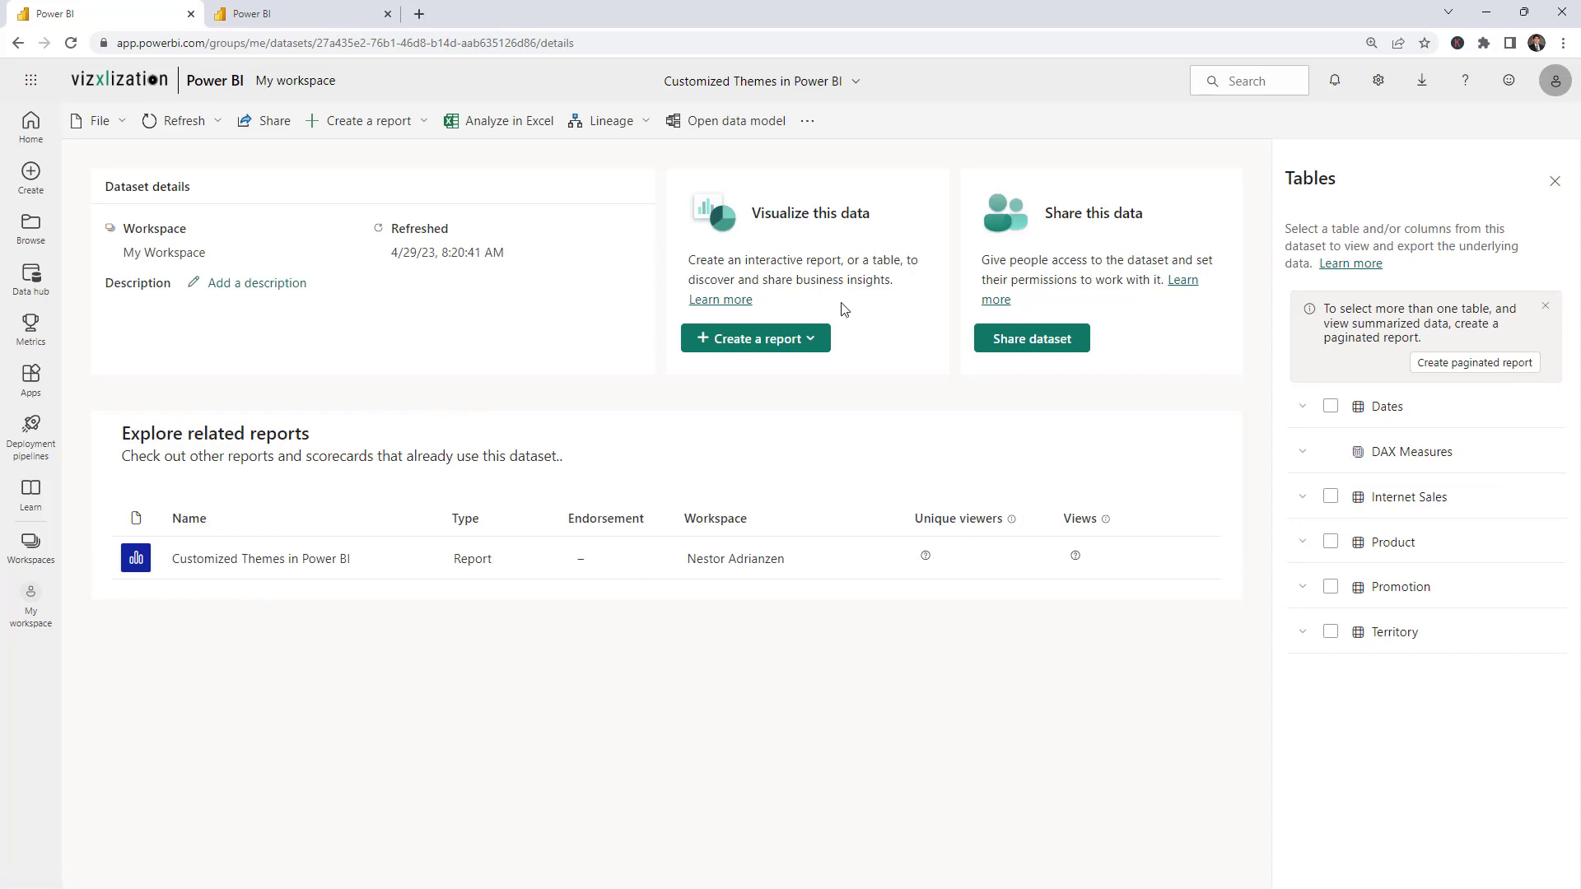
{"action": "left_click", "coordinate": [723, 125]}
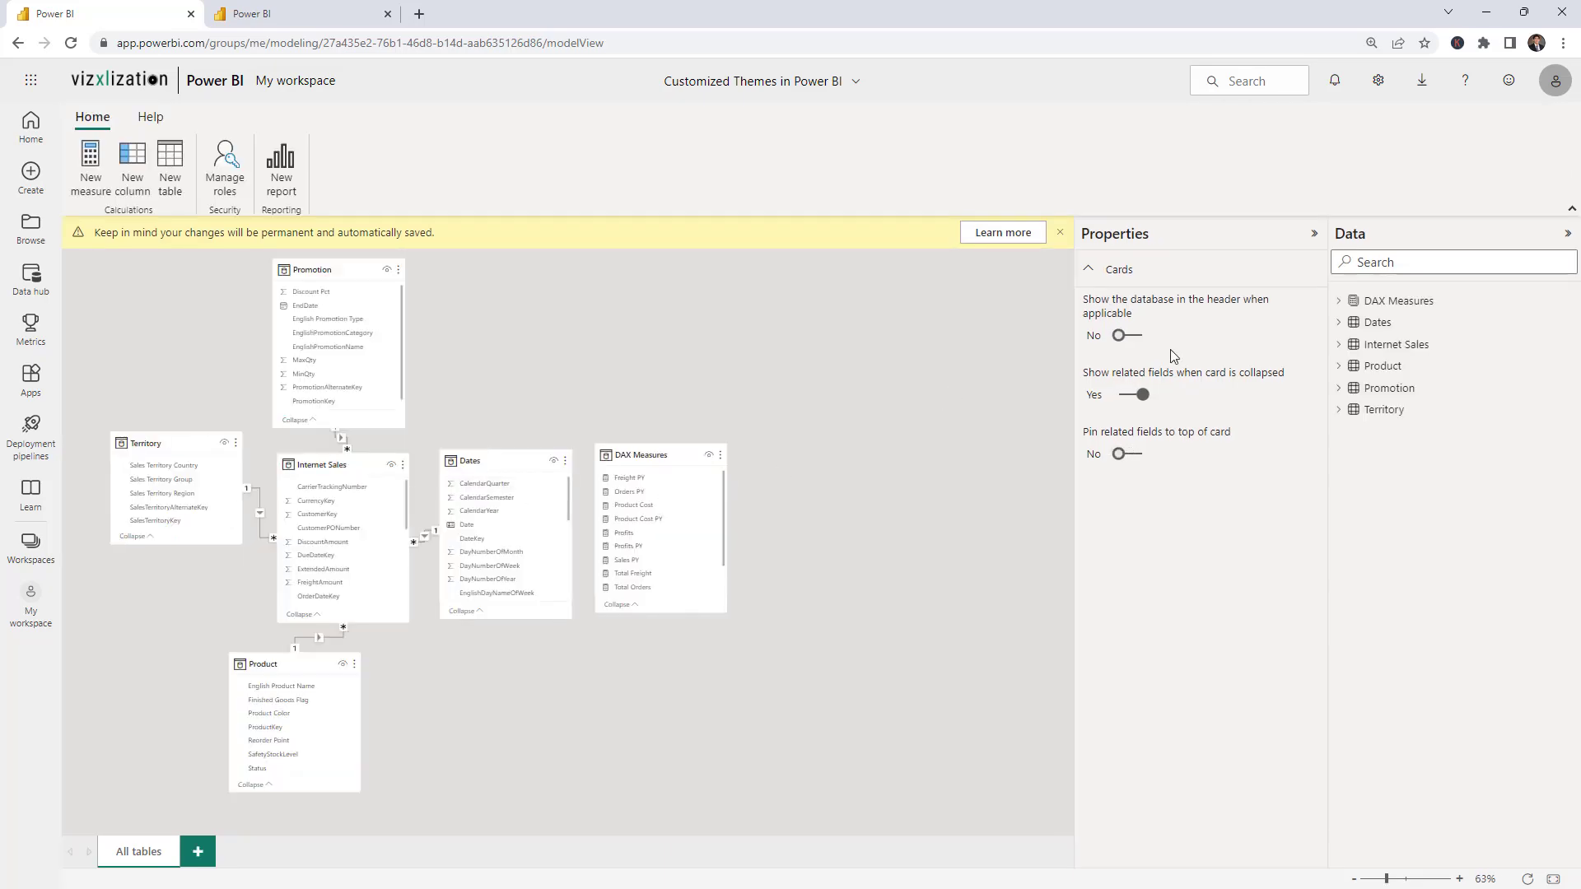
{"action": "left_click", "coordinate": [1060, 233]}
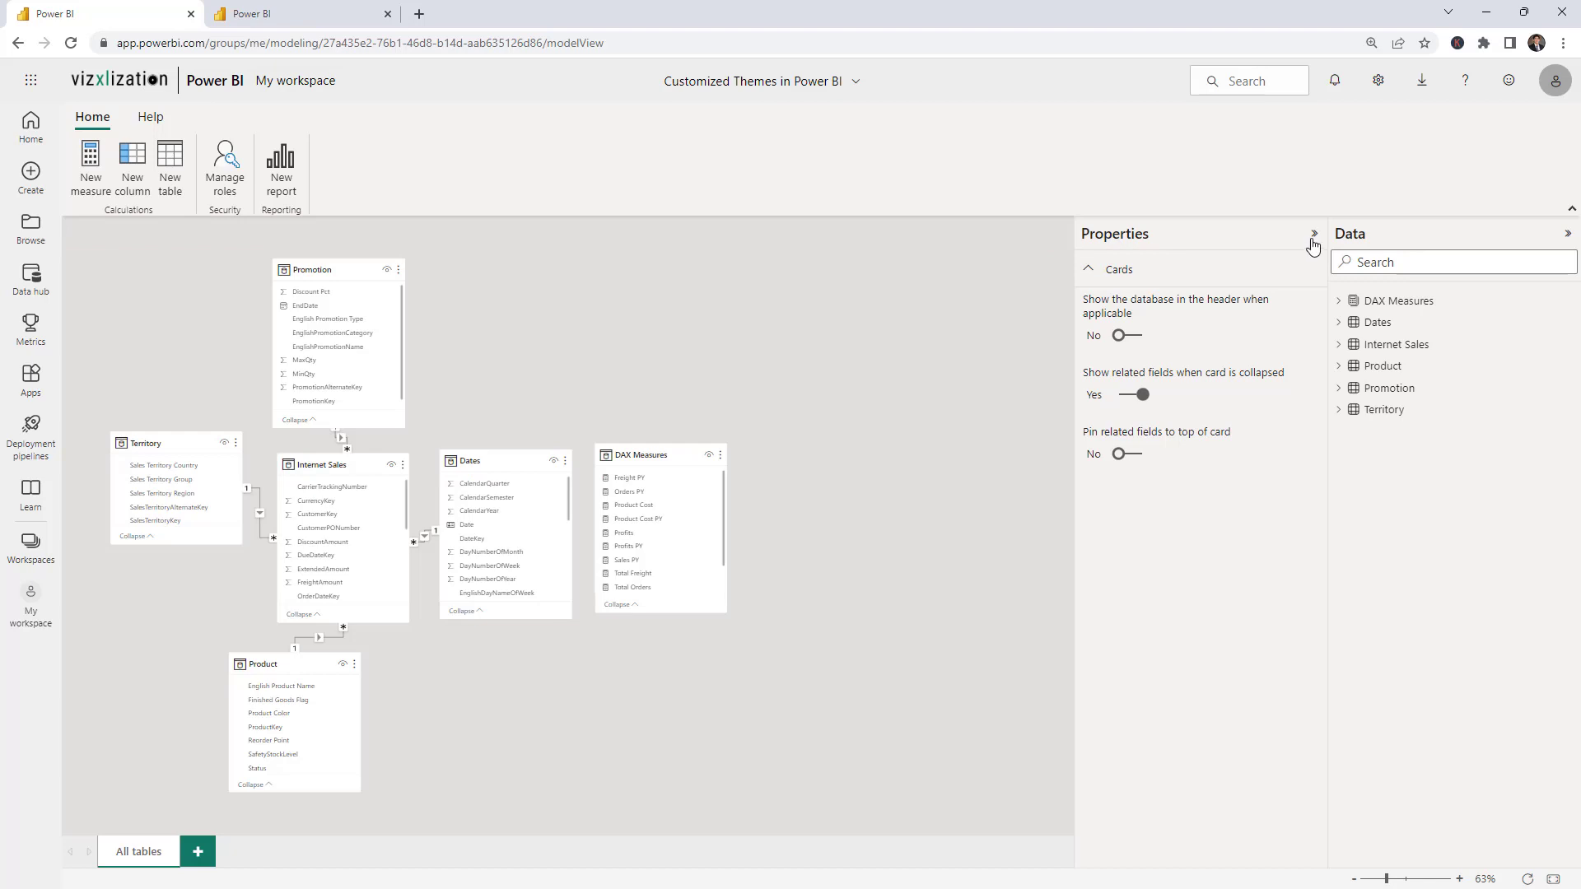
{"action": "left_click", "coordinate": [1314, 235]}
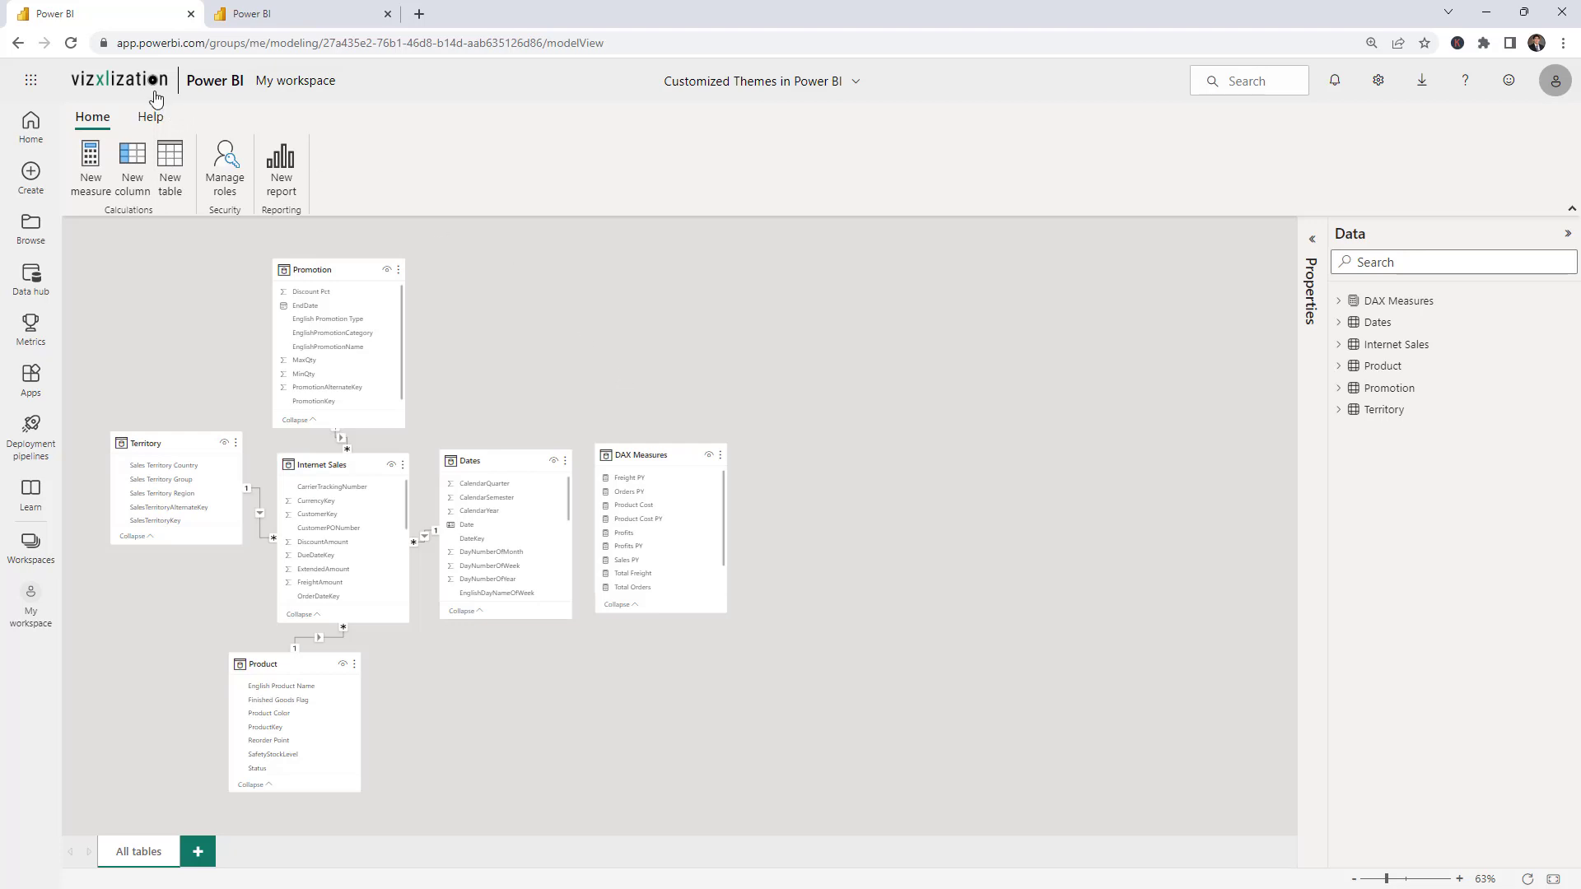
{"action": "left_click", "coordinate": [326, 24]}
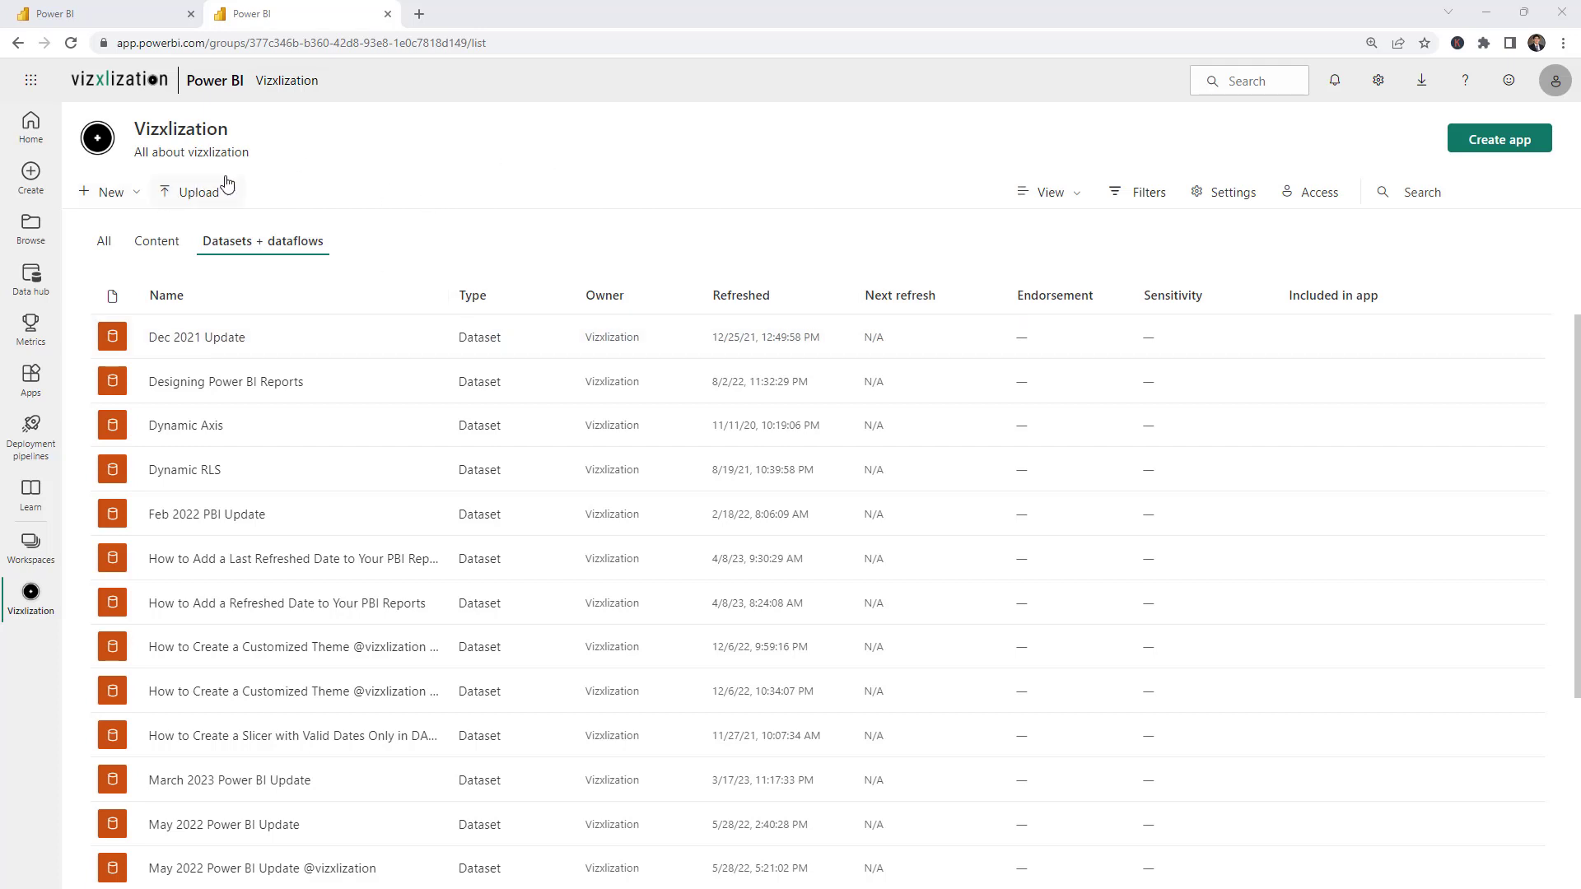
Step: Tick 'Users can edit data models in the Power BI service (preview)' under Advanced and save
{"action": "left_click", "coordinate": [1237, 201]}
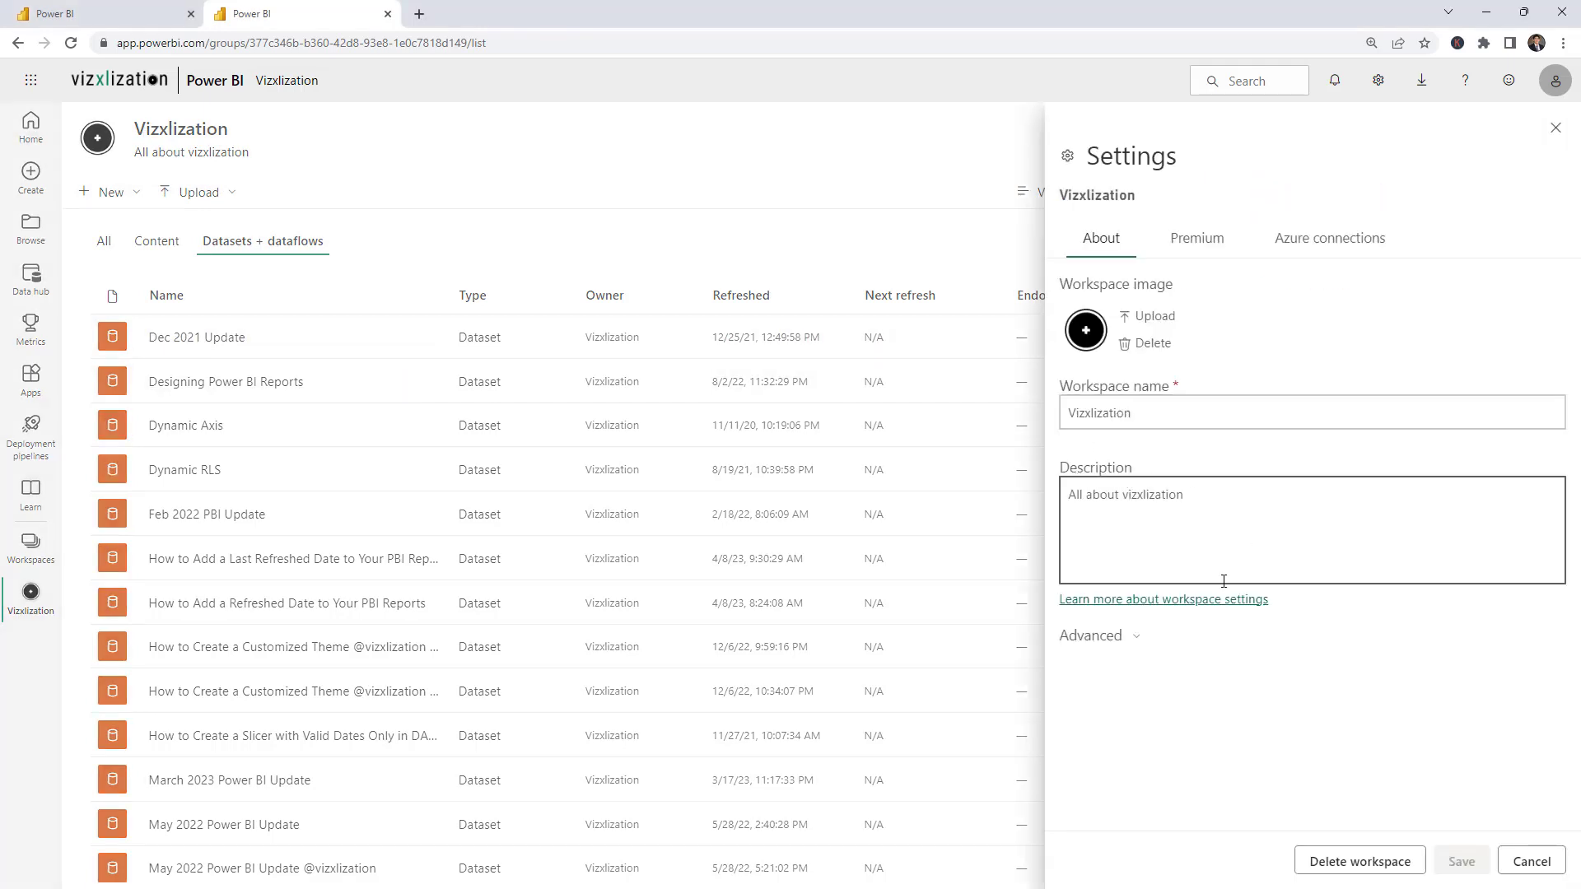
{"action": "left_click", "coordinate": [1136, 640]}
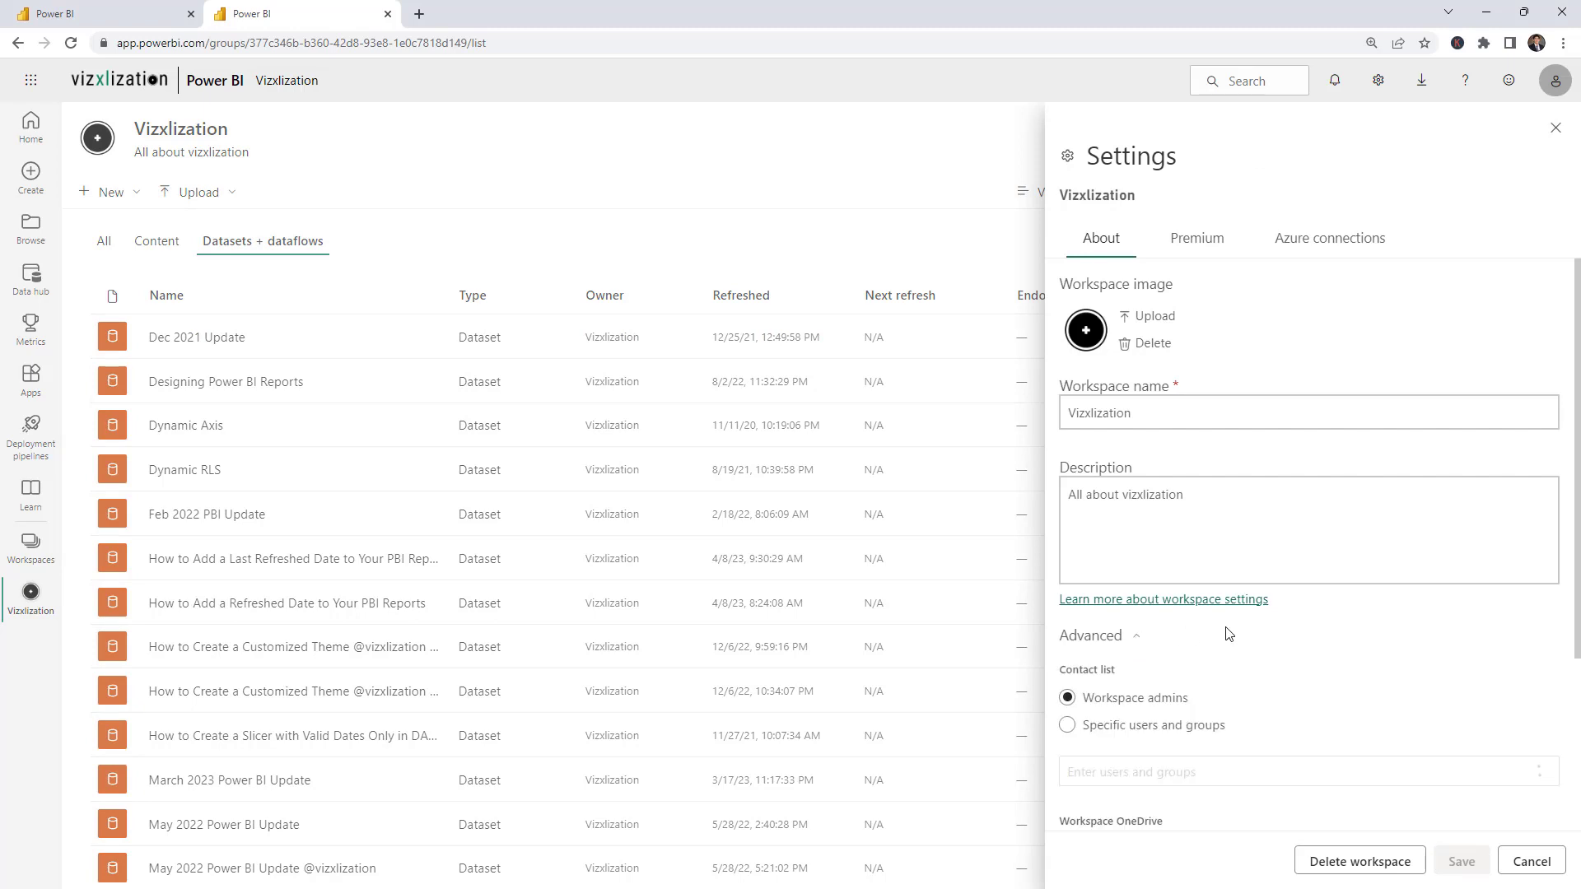
{"action": "scroll", "coordinate": [1225, 634], "scroll_direction": "down", "scroll_amount": 3}
{"action": "scroll", "coordinate": [1211, 635], "scroll_direction": "down", "scroll_amount": 2}
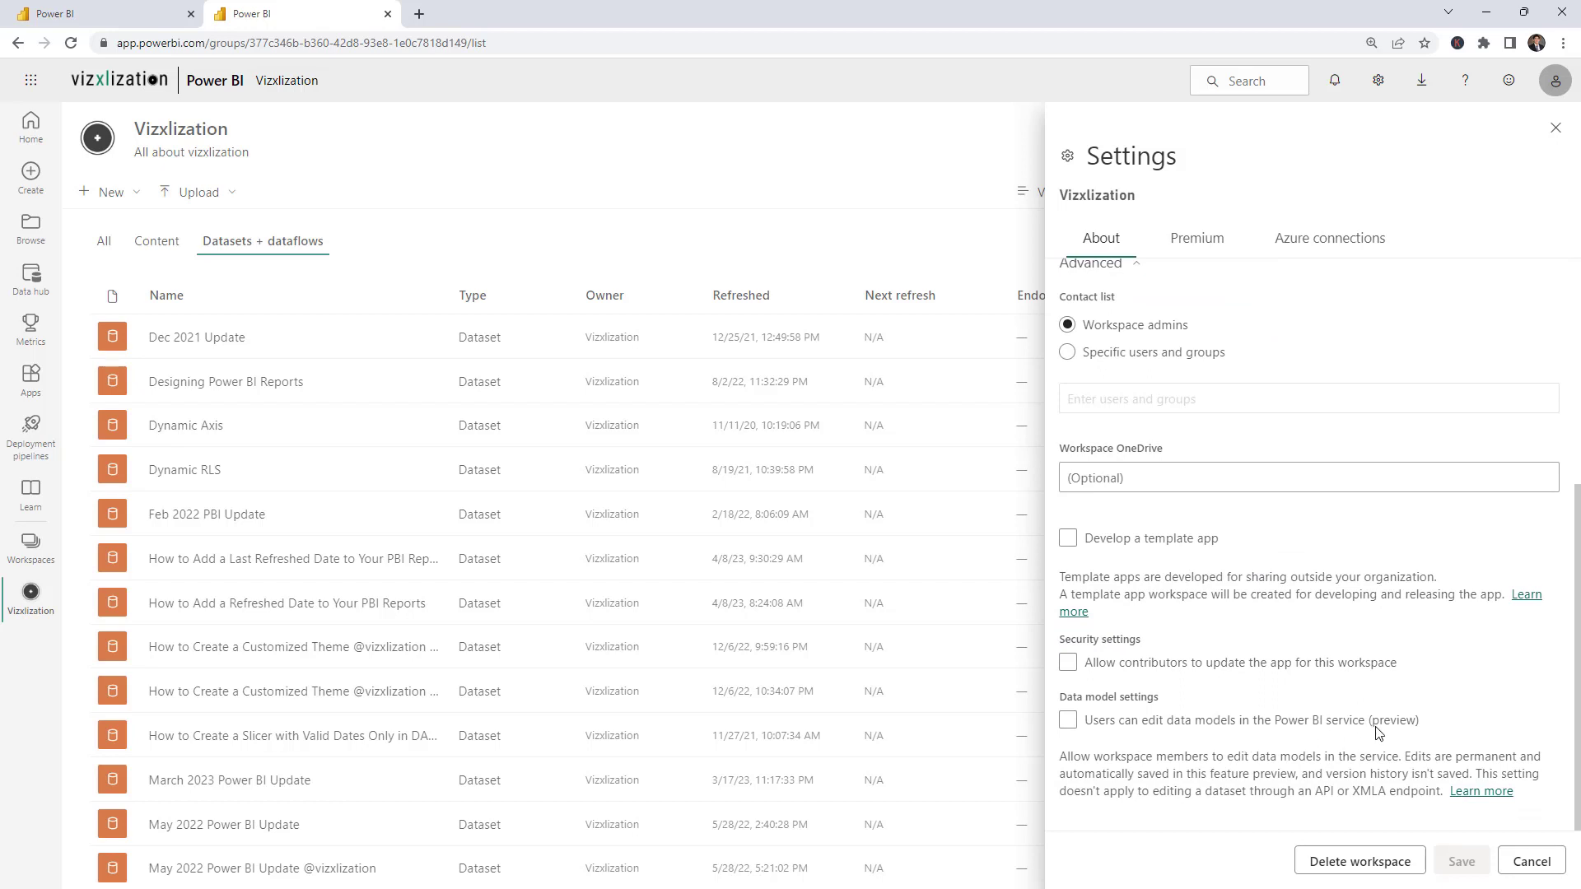
{"action": "left_click", "coordinate": [1069, 721]}
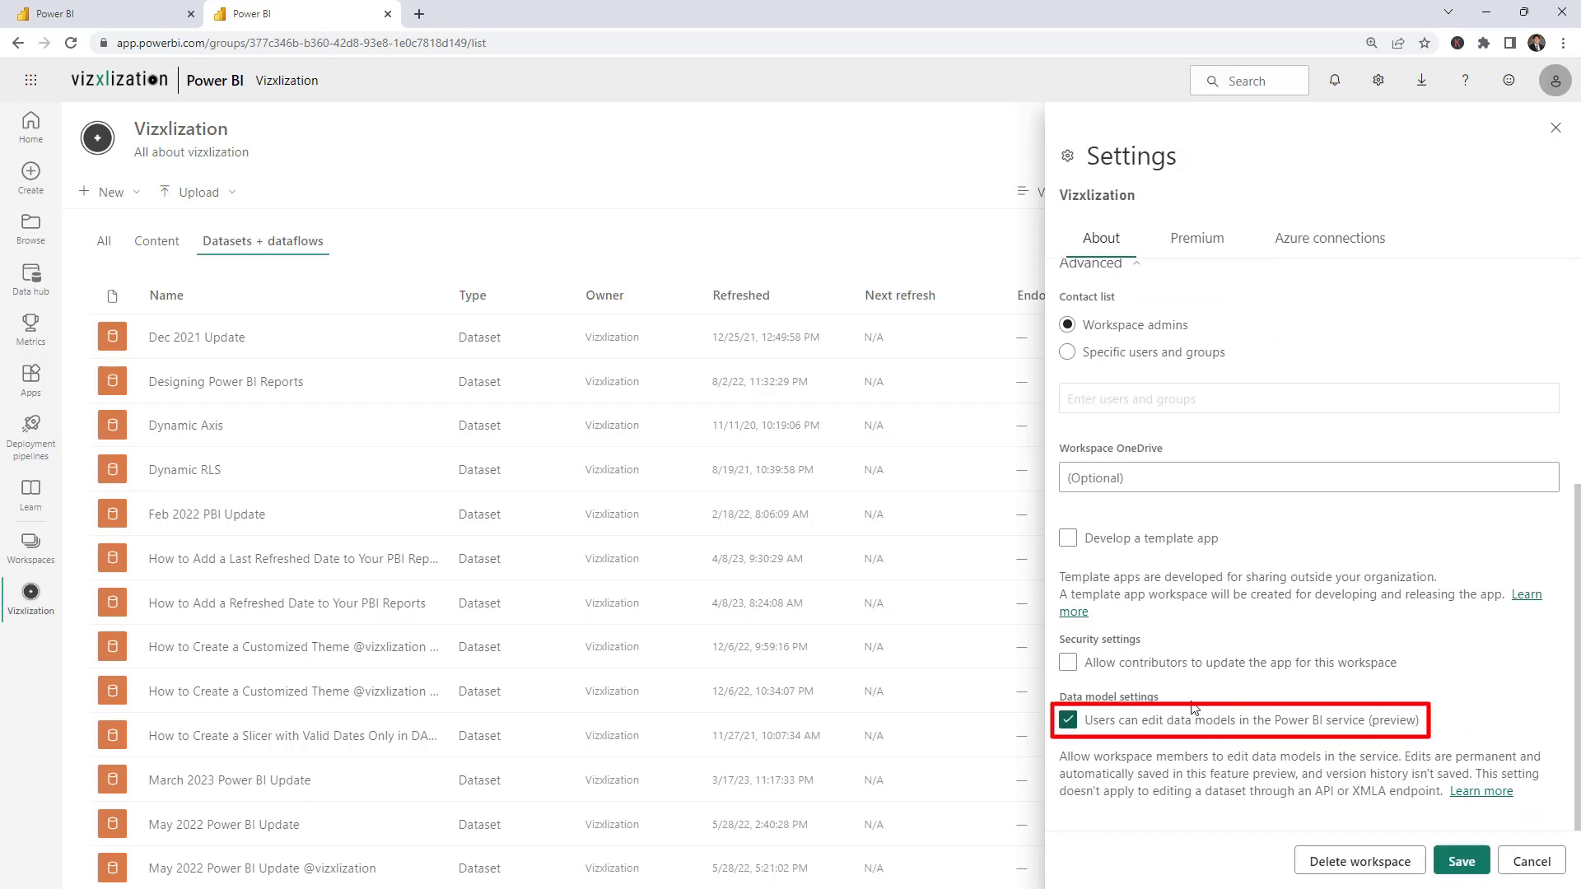
{"action": "left_click", "coordinate": [1457, 866]}
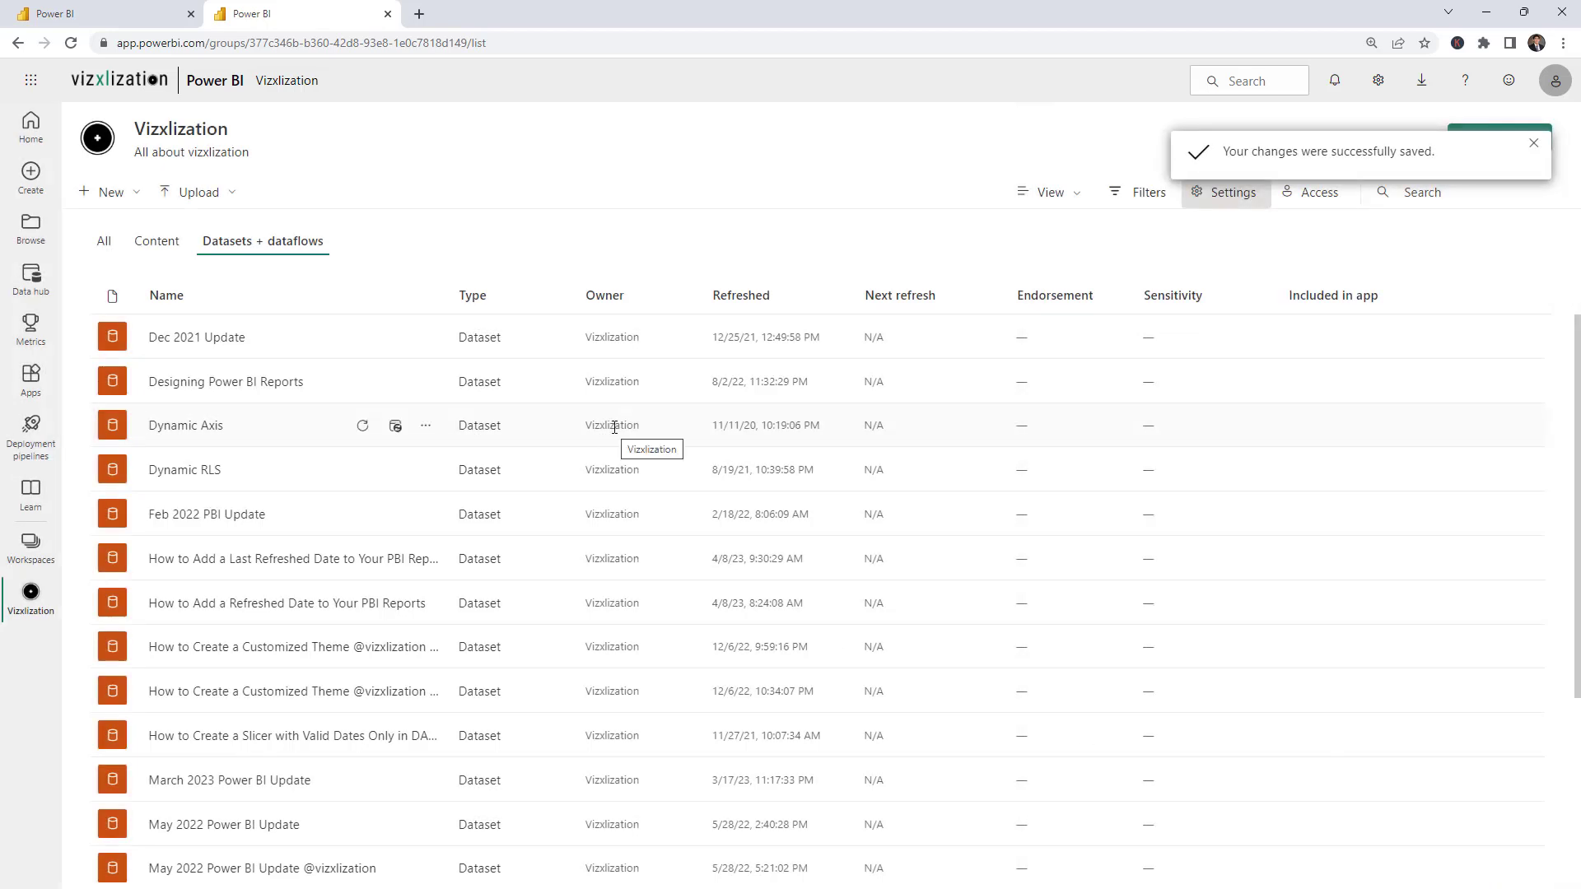
{"action": "left_click", "coordinate": [237, 387]}
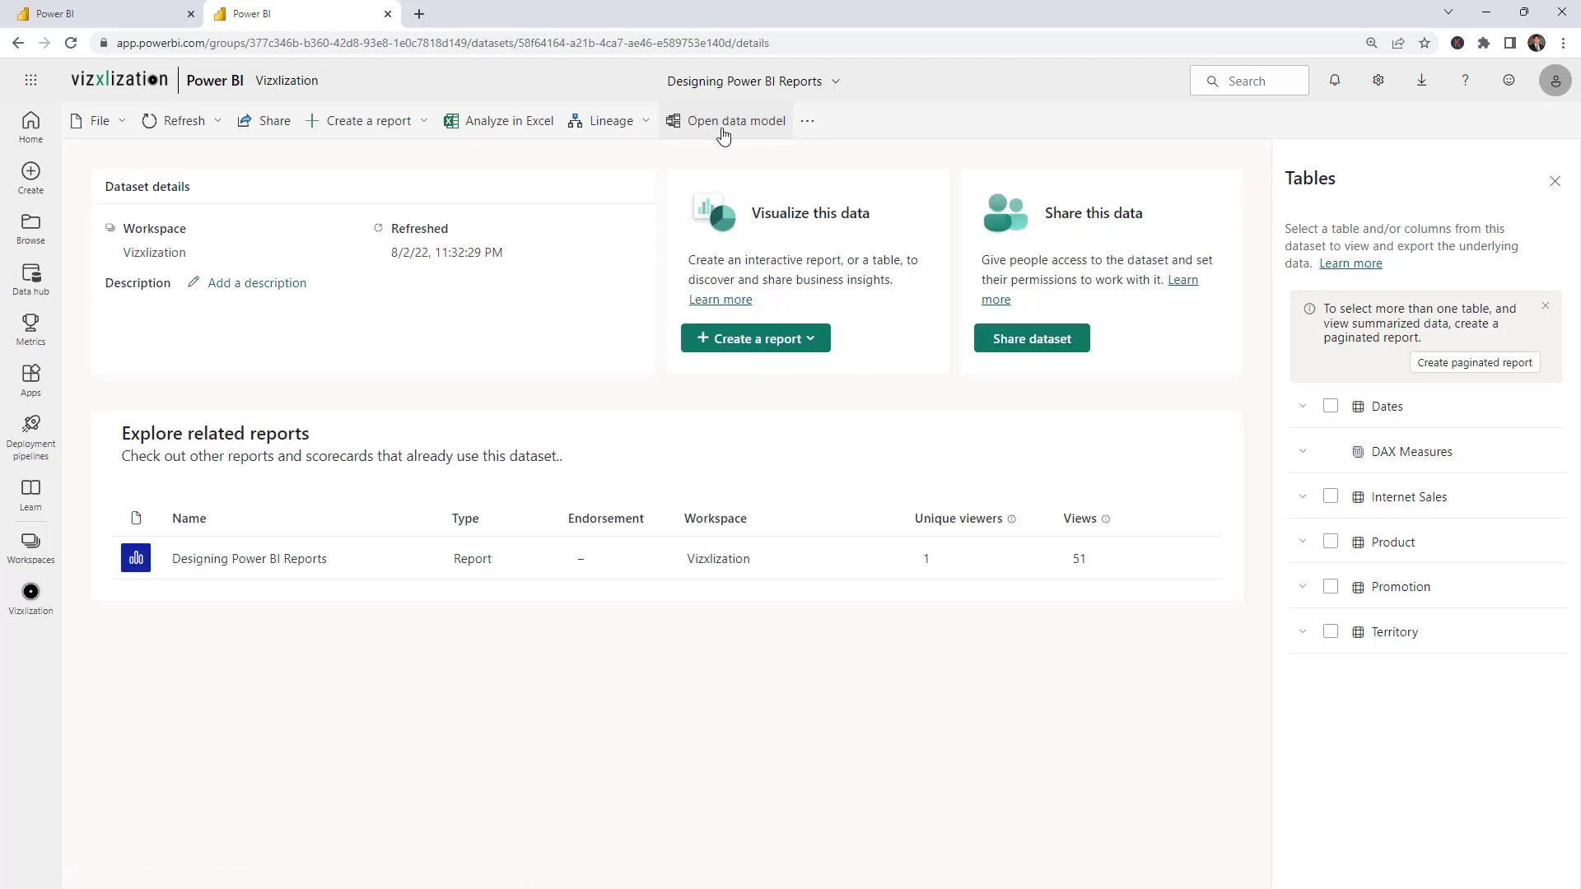
Step: Open the Designing Power BI Reports data model, then return to the Customized Themes model tab
{"action": "left_click", "coordinate": [723, 132]}
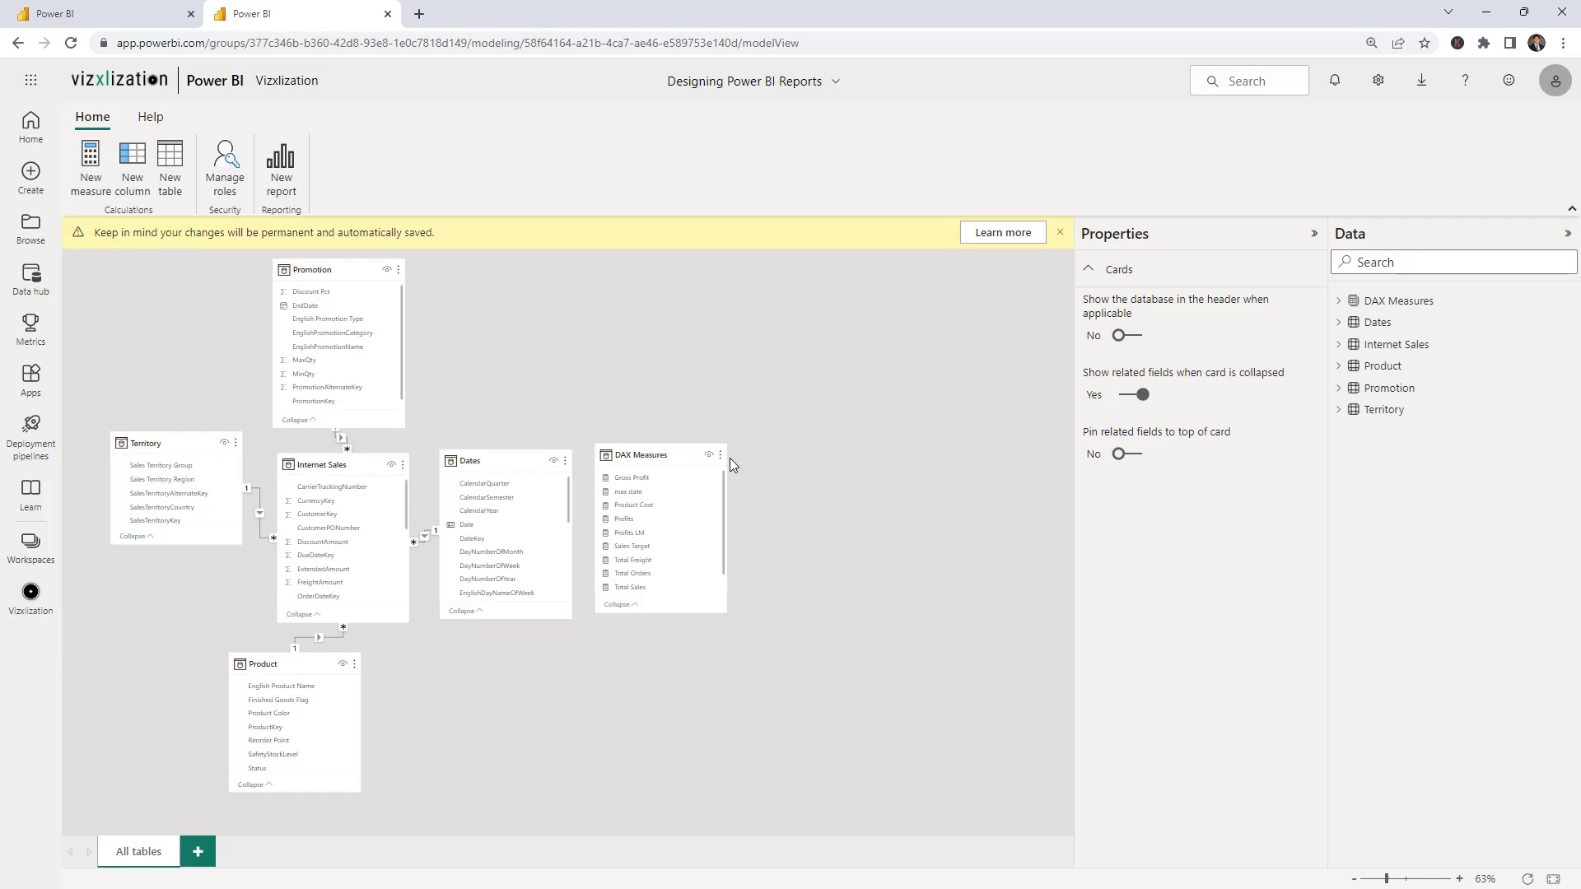
{"action": "left_click", "coordinate": [146, 16]}
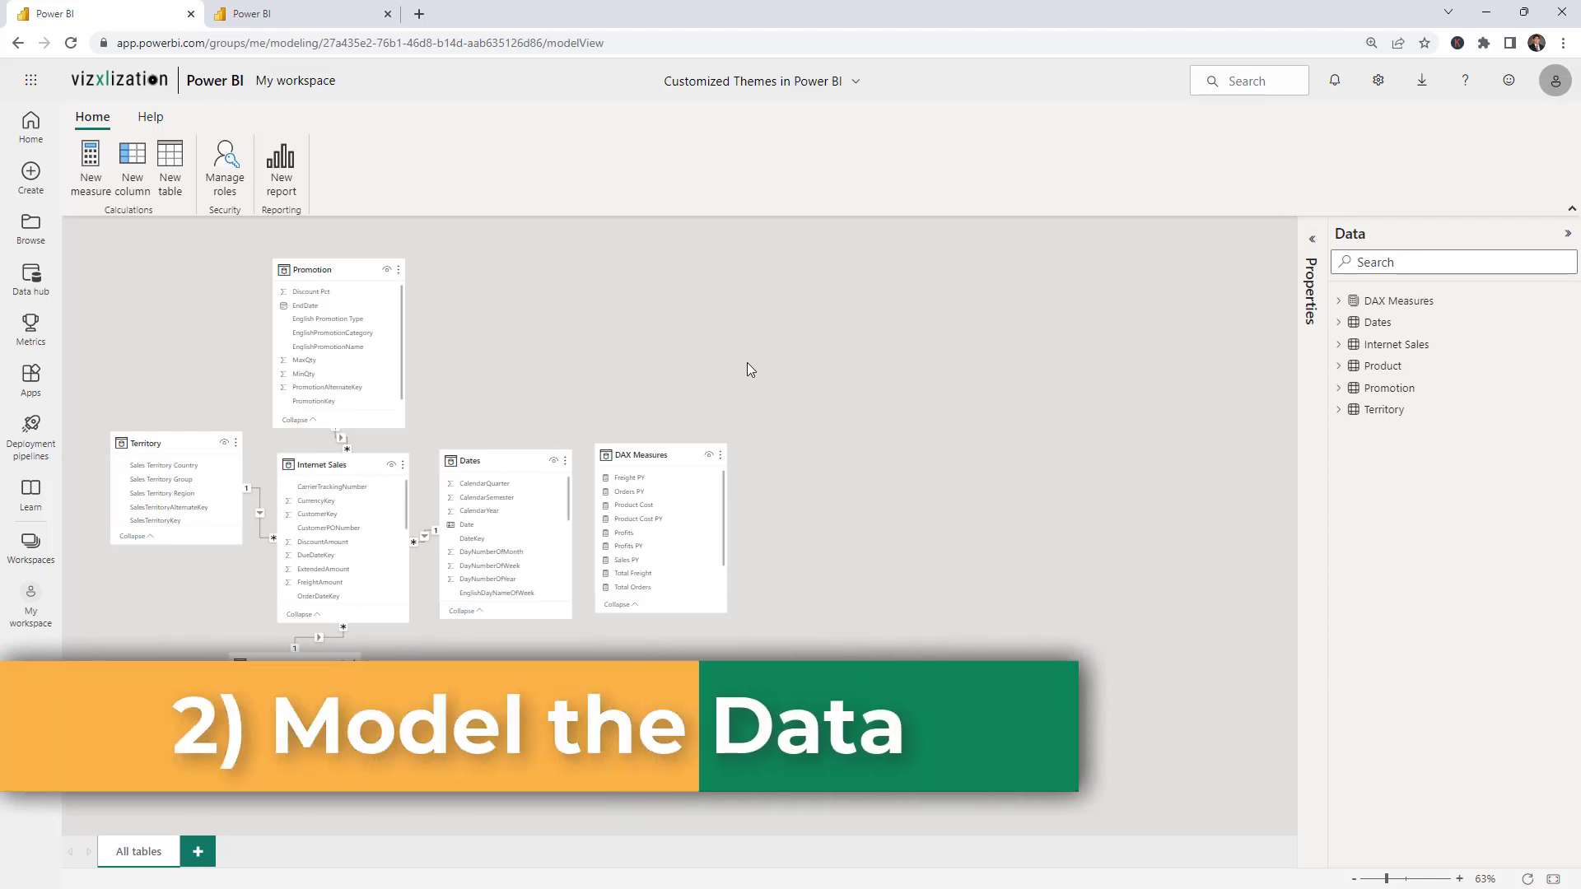
Step: Create a new measure in DAX Measures and paste in the Total Freight formula
{"action": "right_click", "coordinate": [1396, 303]}
{"action": "left_click", "coordinate": [1431, 336]}
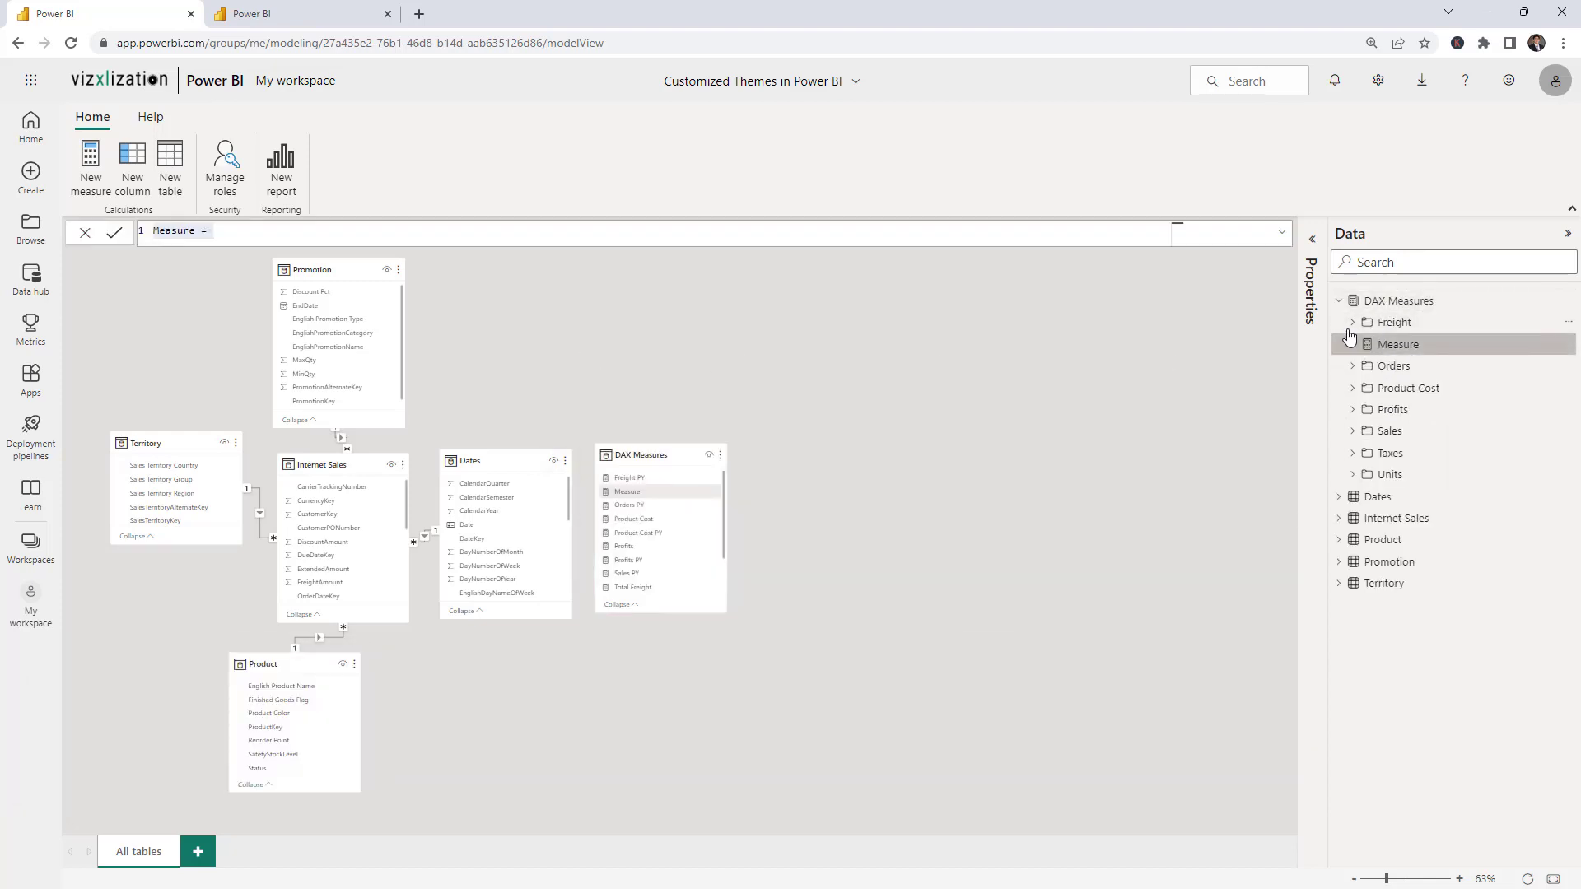
{"action": "left_click", "coordinate": [1353, 323]}
{"action": "left_click", "coordinate": [1441, 367]}
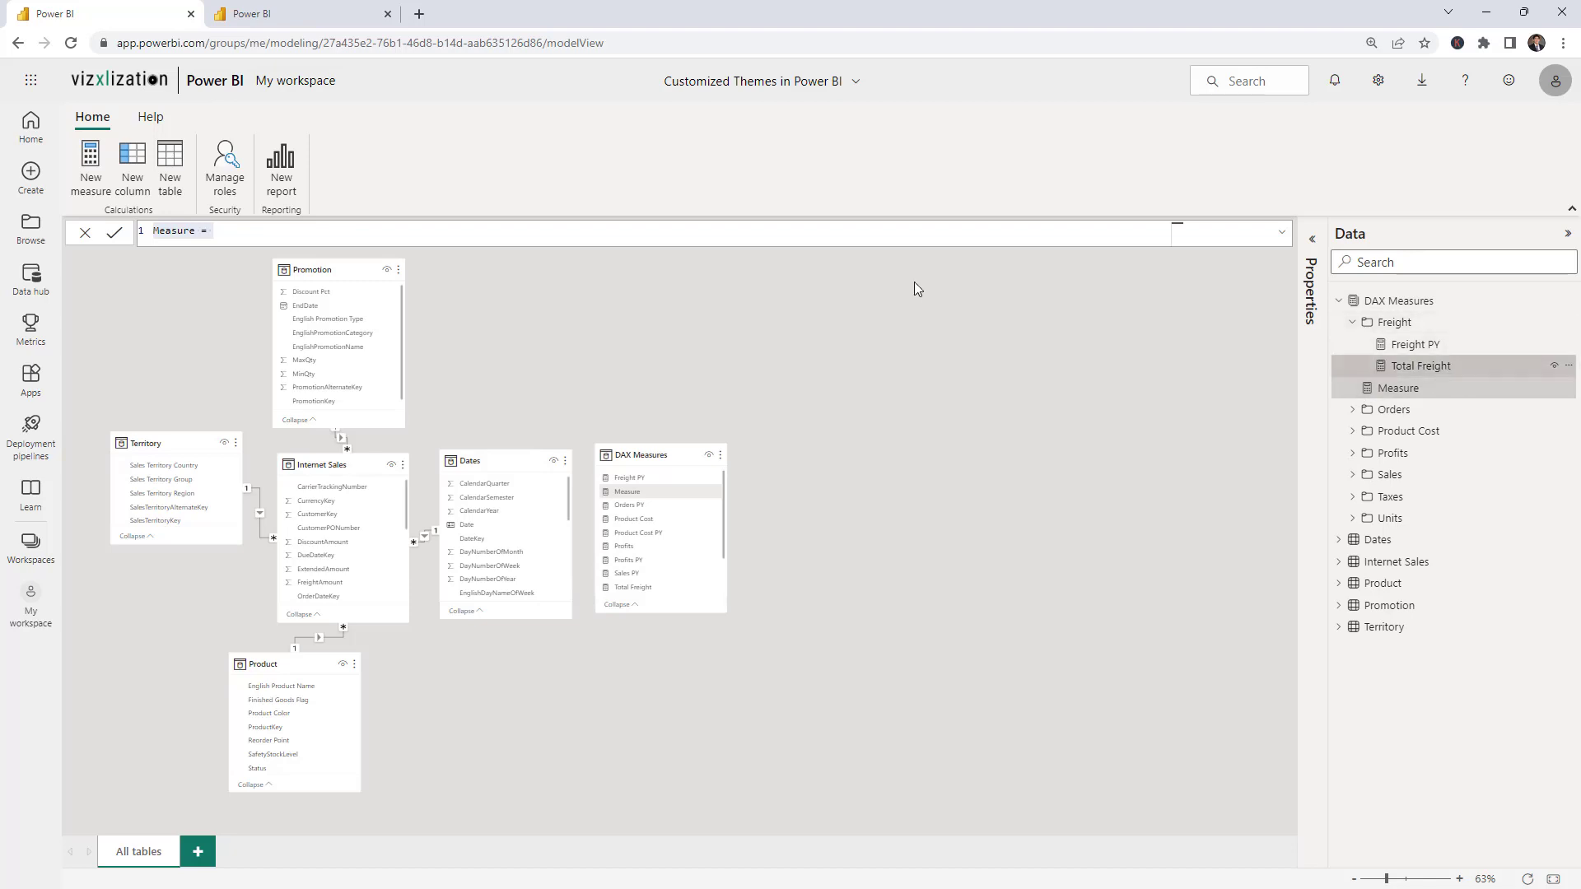
{"action": "left_click_drag", "start_coordinate": [370, 248], "coordinate": [153, 230]}
{"action": "key", "text": "ctrl+c"}
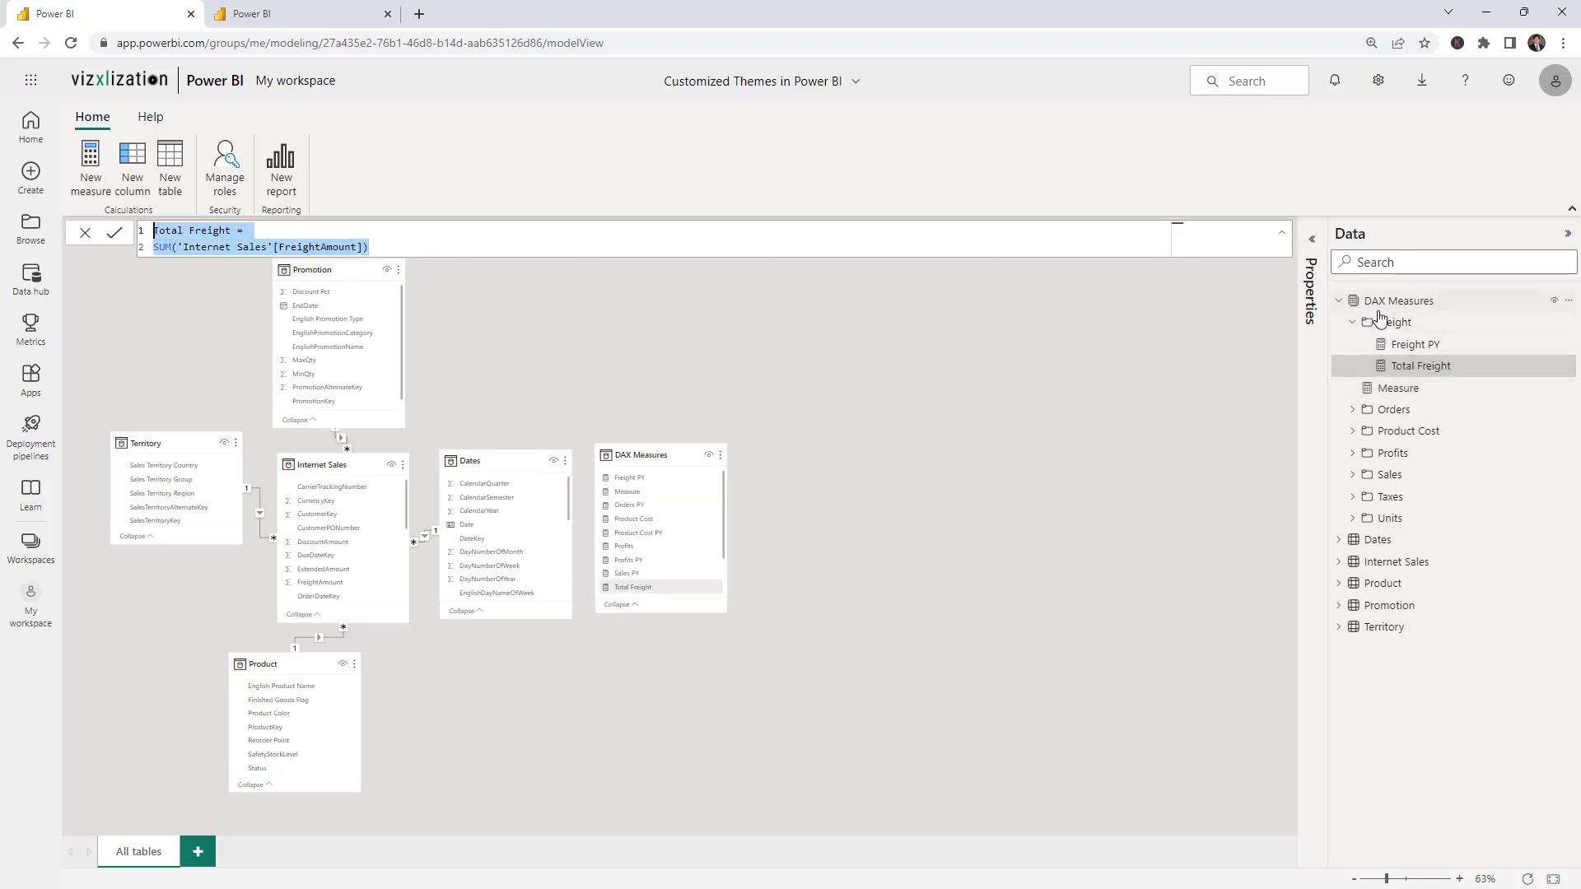
{"action": "key", "text": "Escape"}
{"action": "left_click", "coordinate": [1402, 387]}
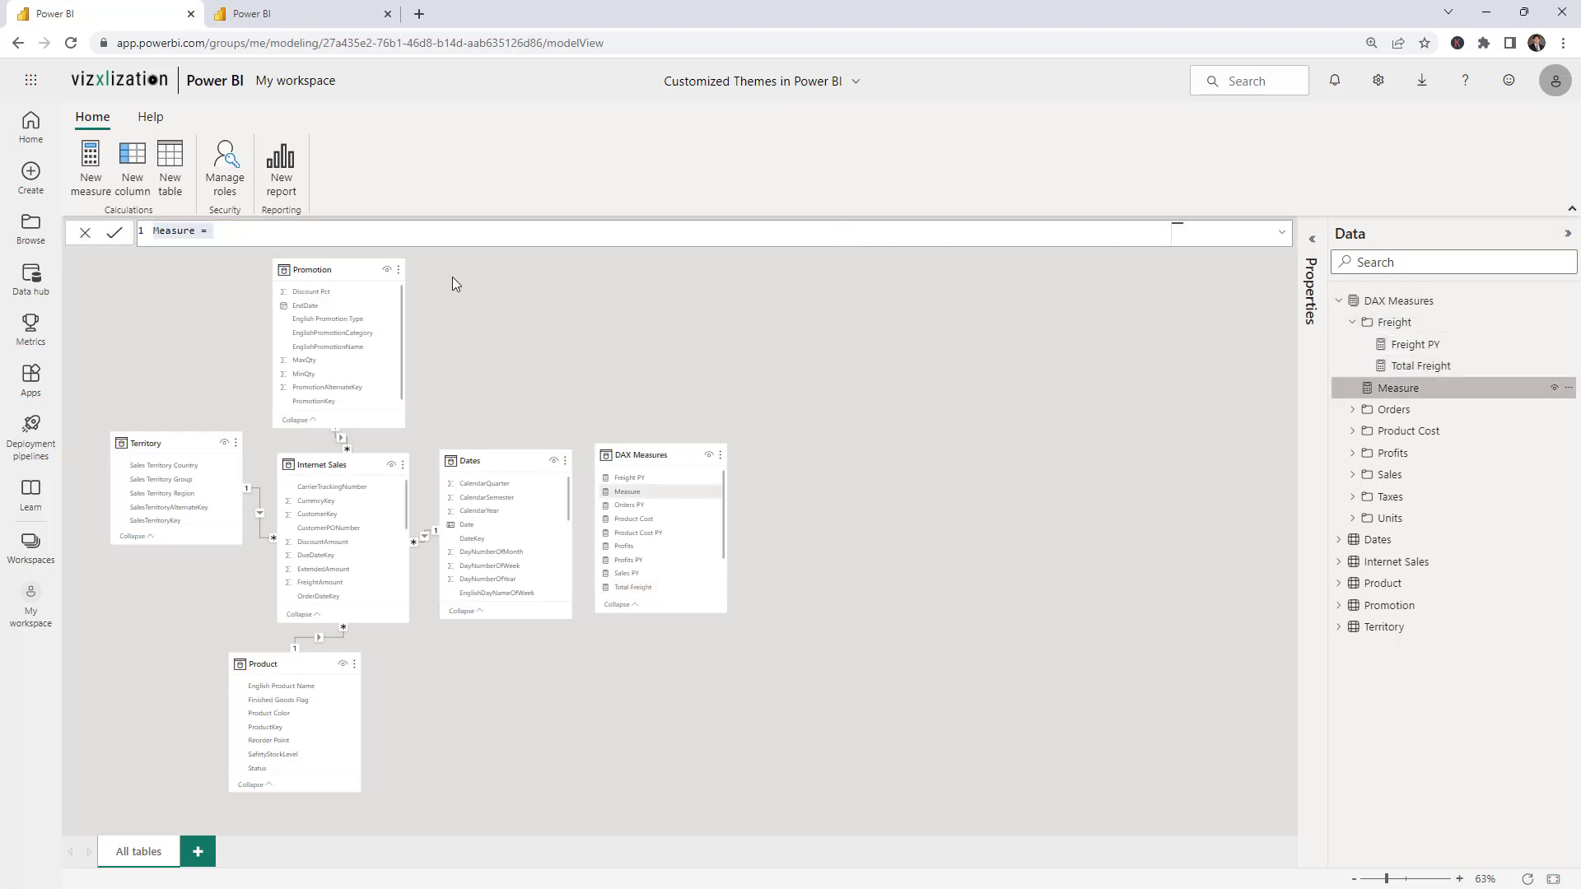
{"action": "key", "text": "ctrl+a"}
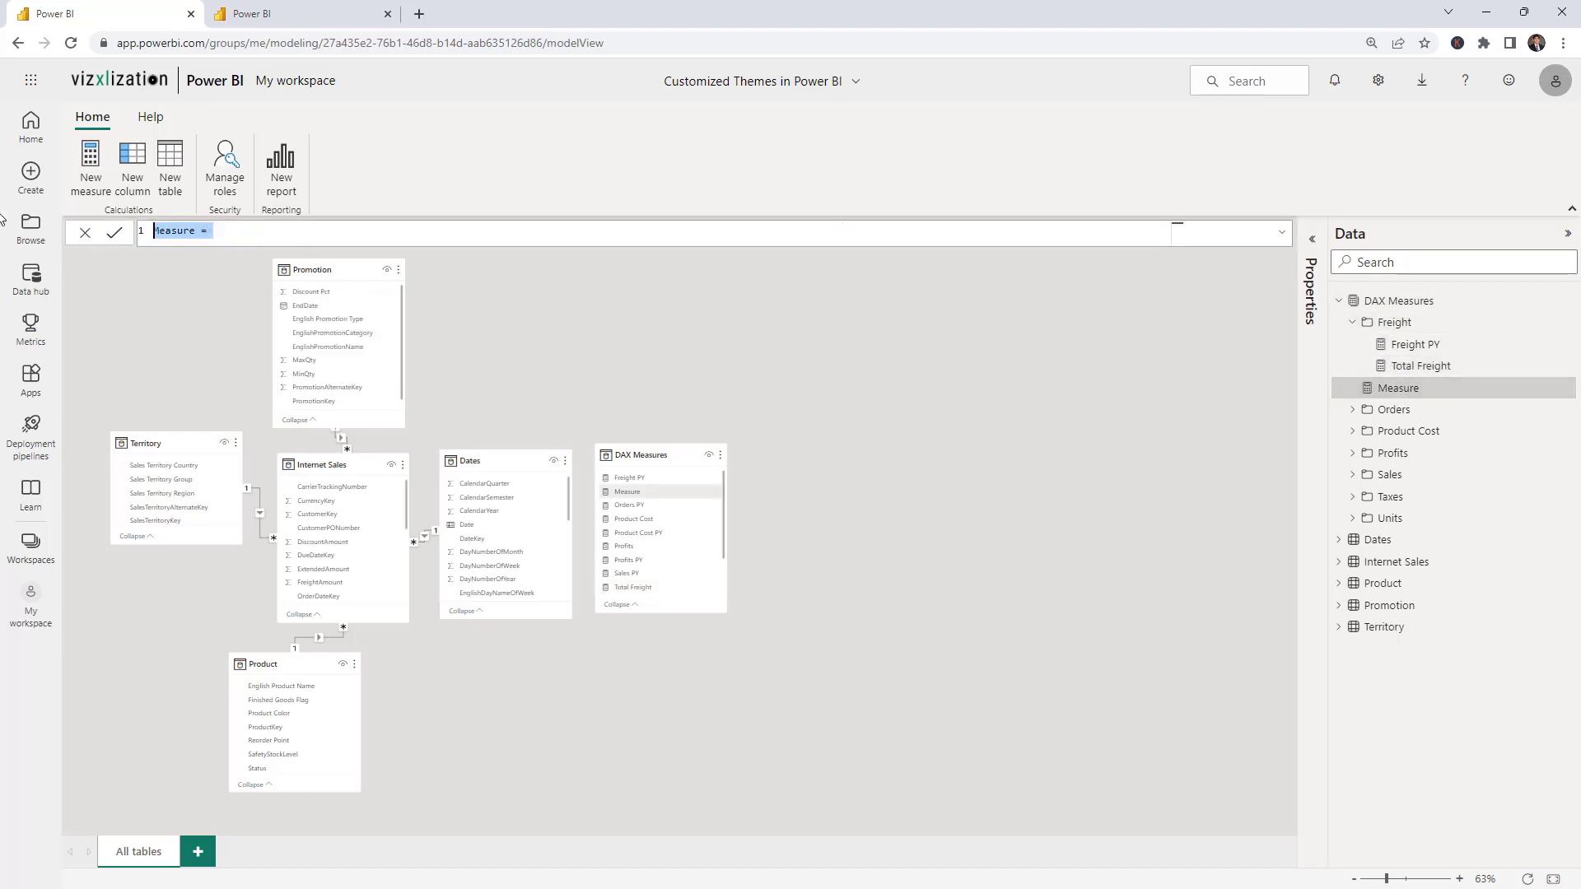
{"action": "key", "text": "ctrl+v"}
Step: Rename the measure to Total Freight New and wrap the SUM in CALCULATE
{"action": "left_click", "coordinate": [233, 230]}
{"action": "type", "text": "N"}
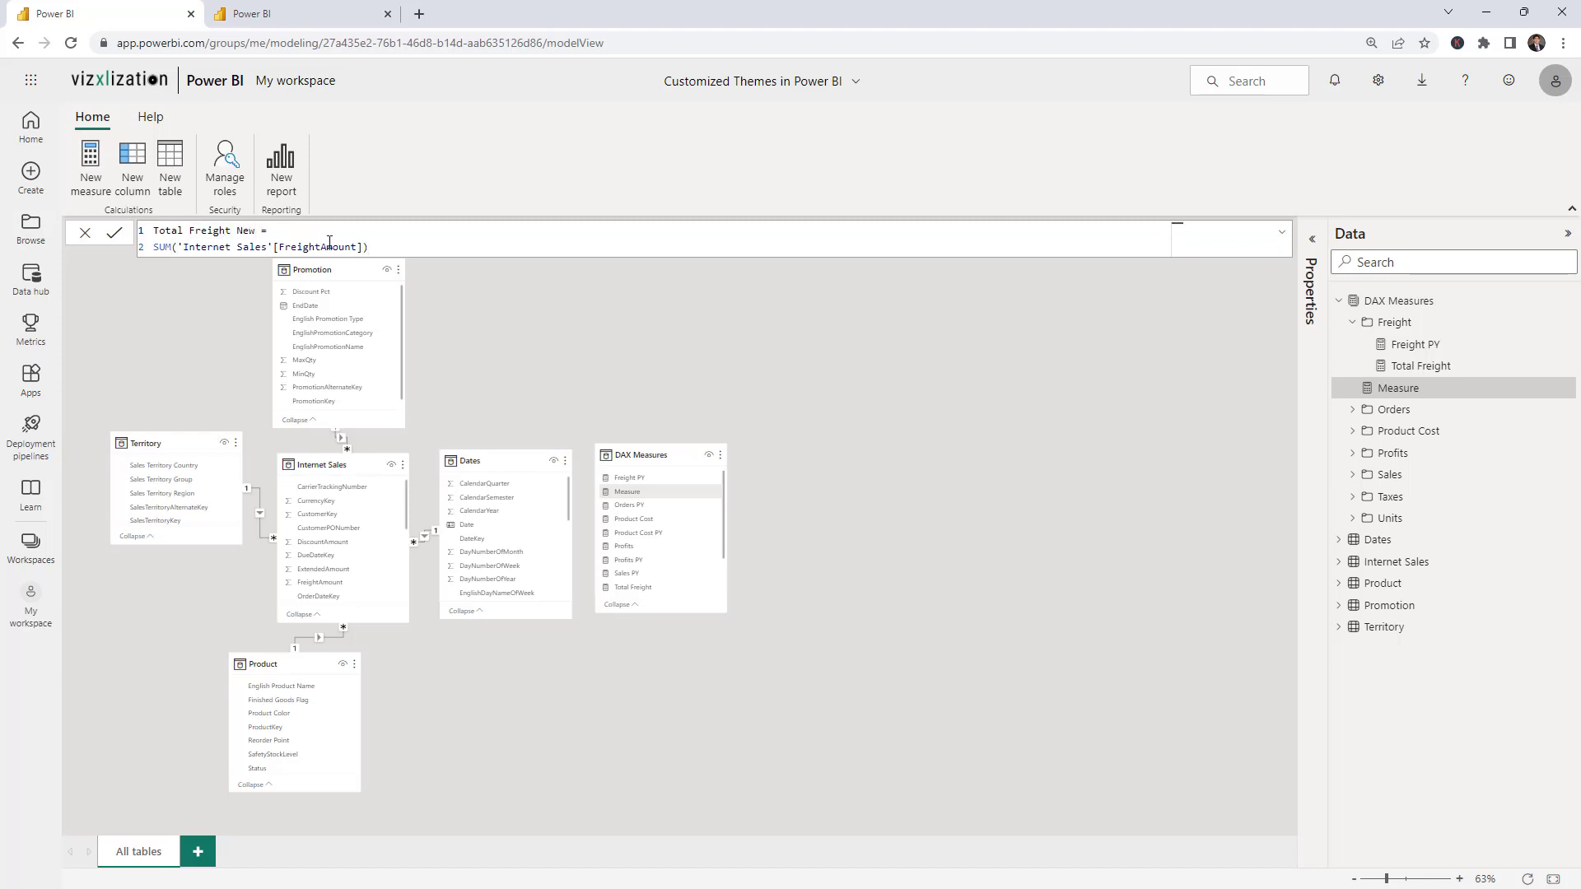
{"action": "type", "text": "ew"}
{"action": "scroll", "coordinate": [392, 238], "scroll_direction": "up", "scroll_amount": 3}
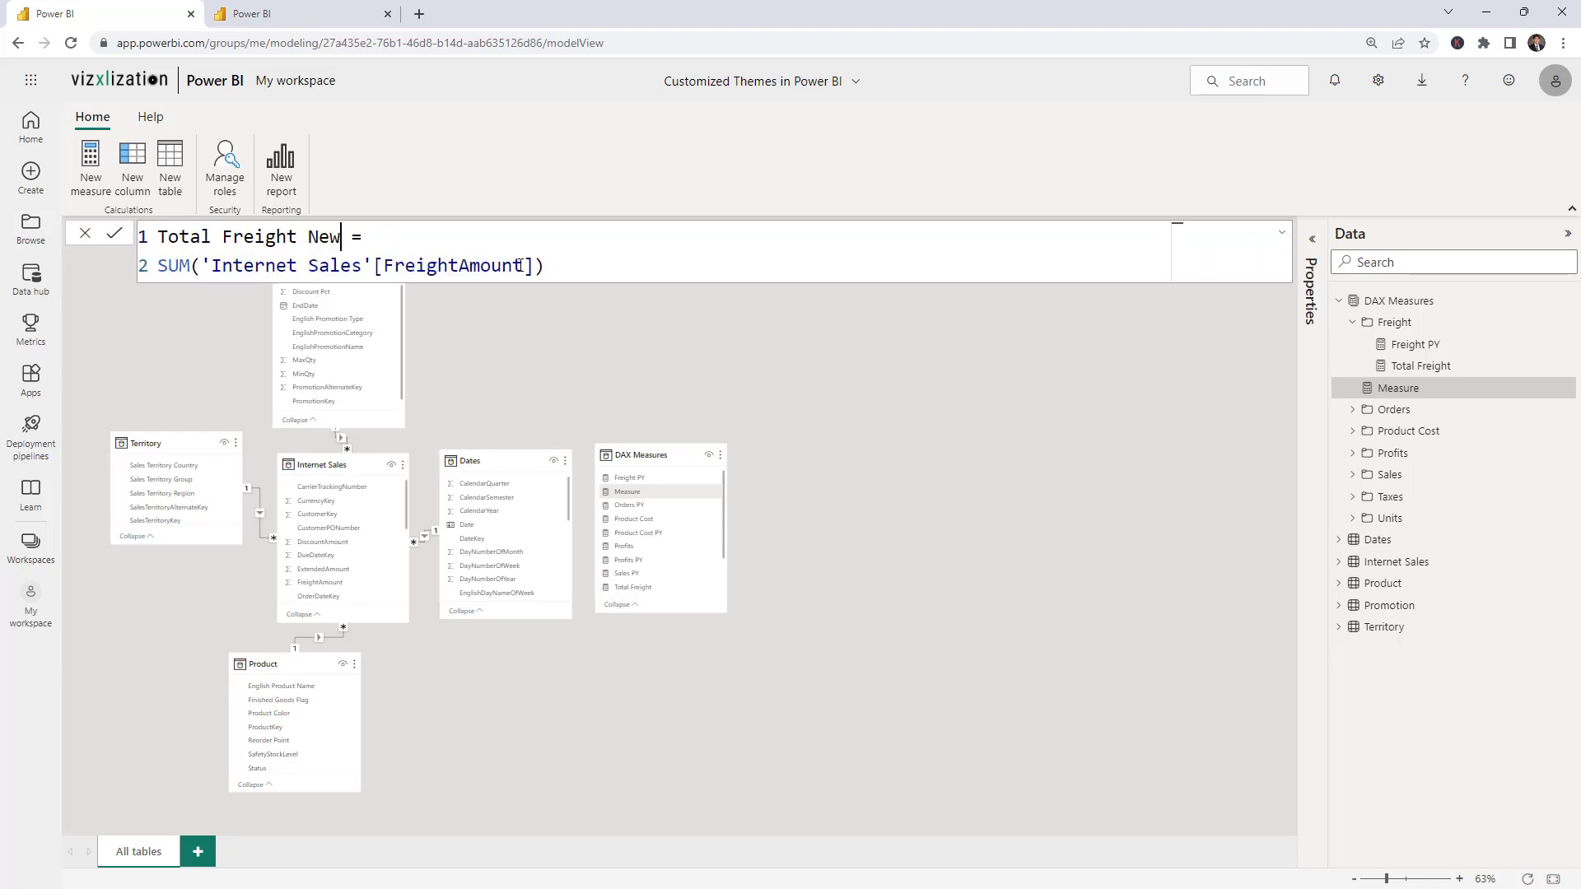
{"action": "left_click", "coordinate": [563, 266]}
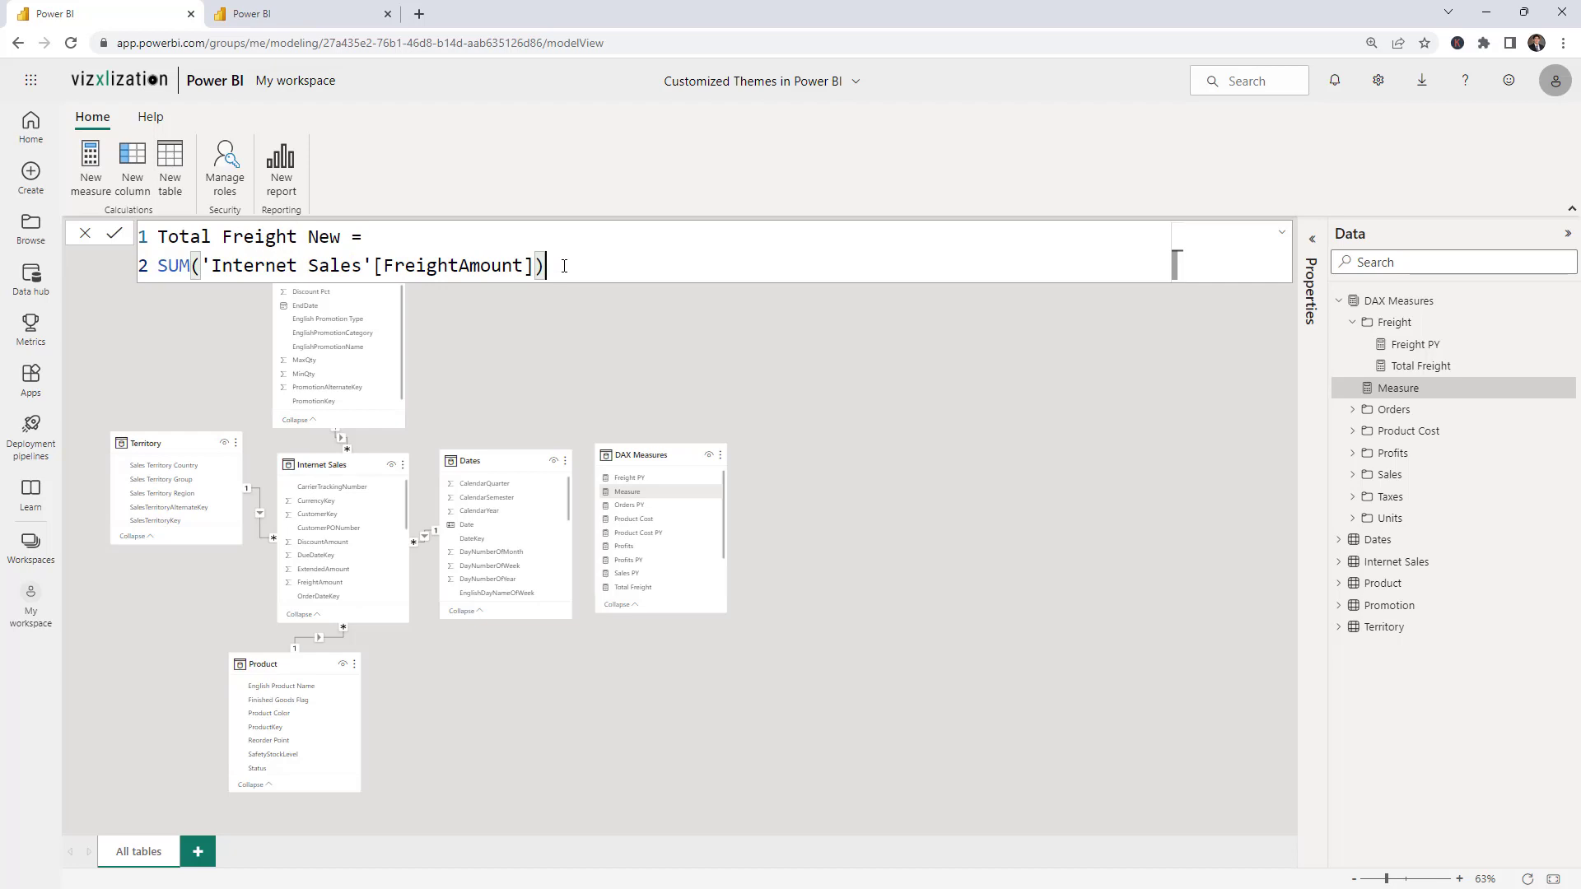
{"action": "left_click", "coordinate": [158, 265]}
{"action": "type", "text": "CALC"}
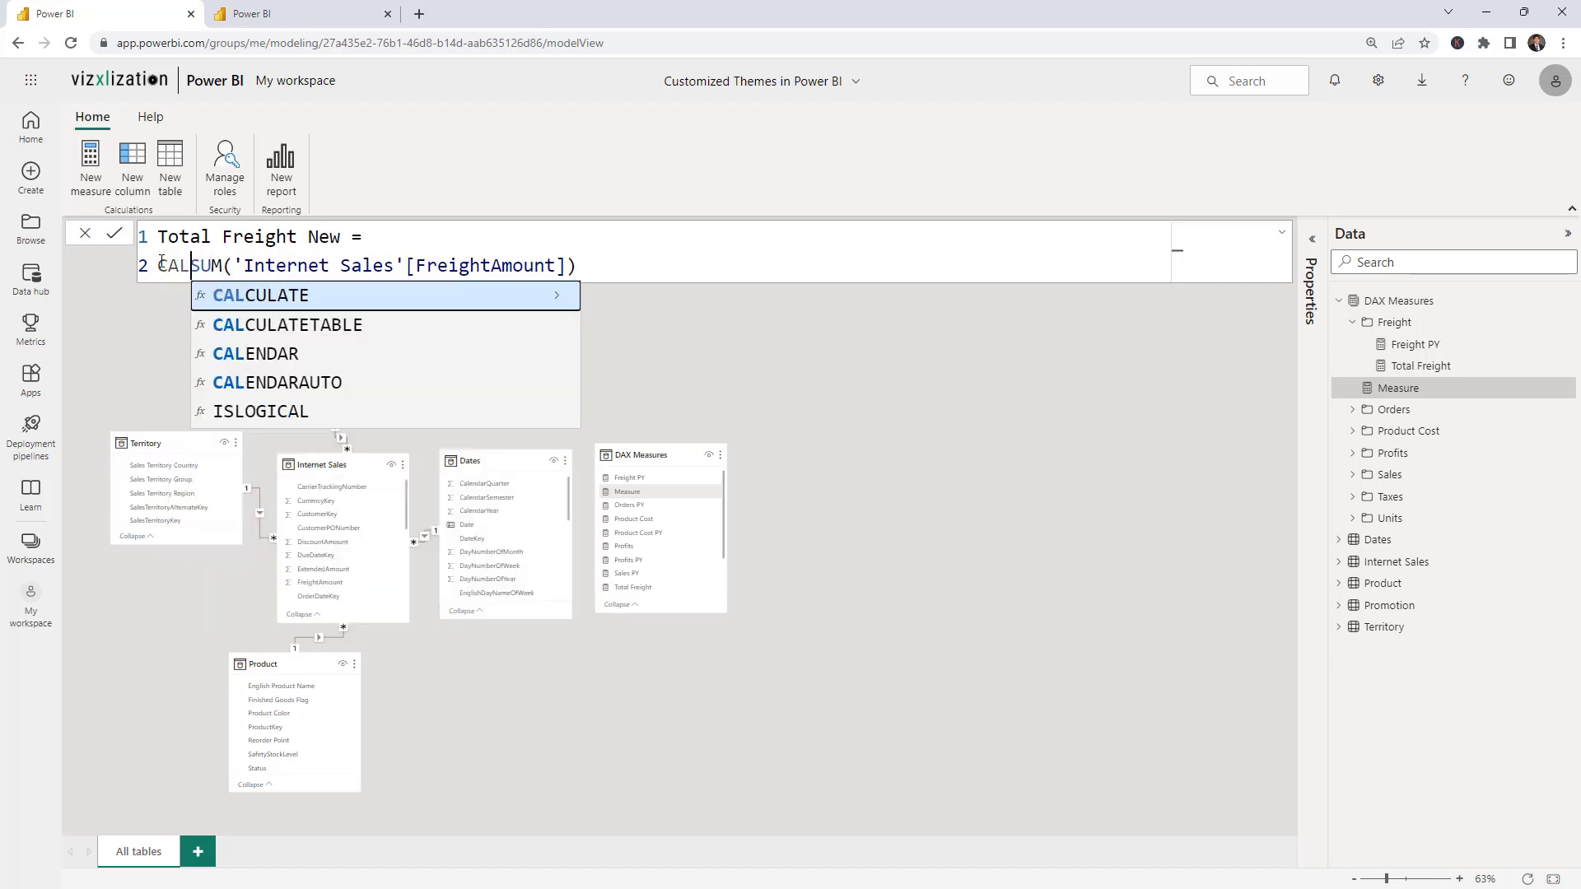
{"action": "key", "text": "Tab"}
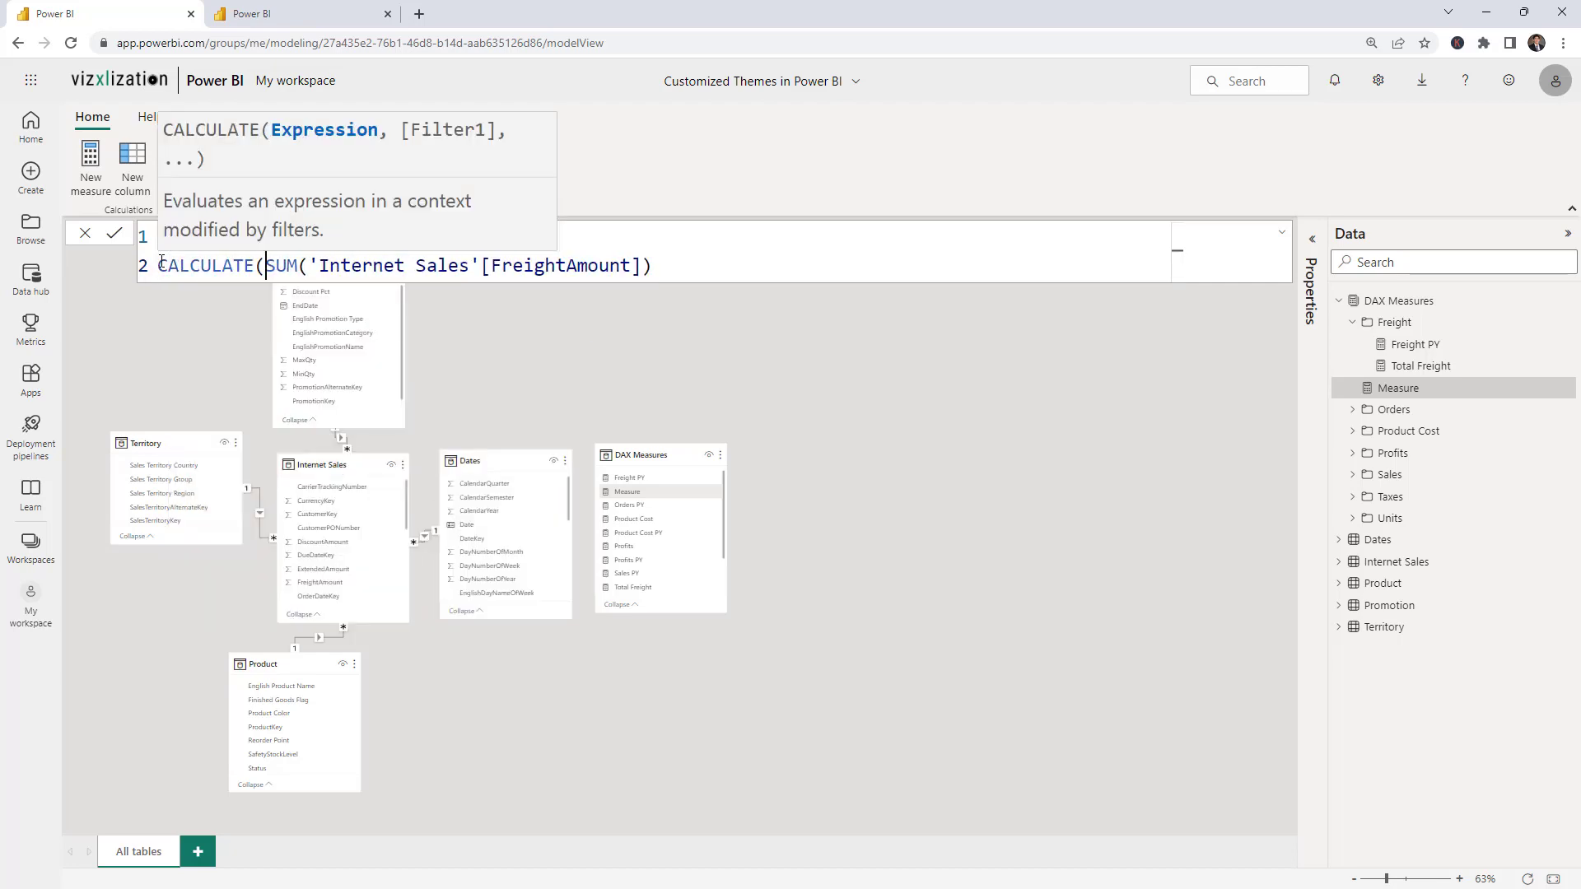
{"action": "key", "text": "shift+Return"}
Step: Add the filter Dates[Year] = "2017", close the CALCULATE, and commit the measure
{"action": "left_click", "coordinate": [635, 286]}
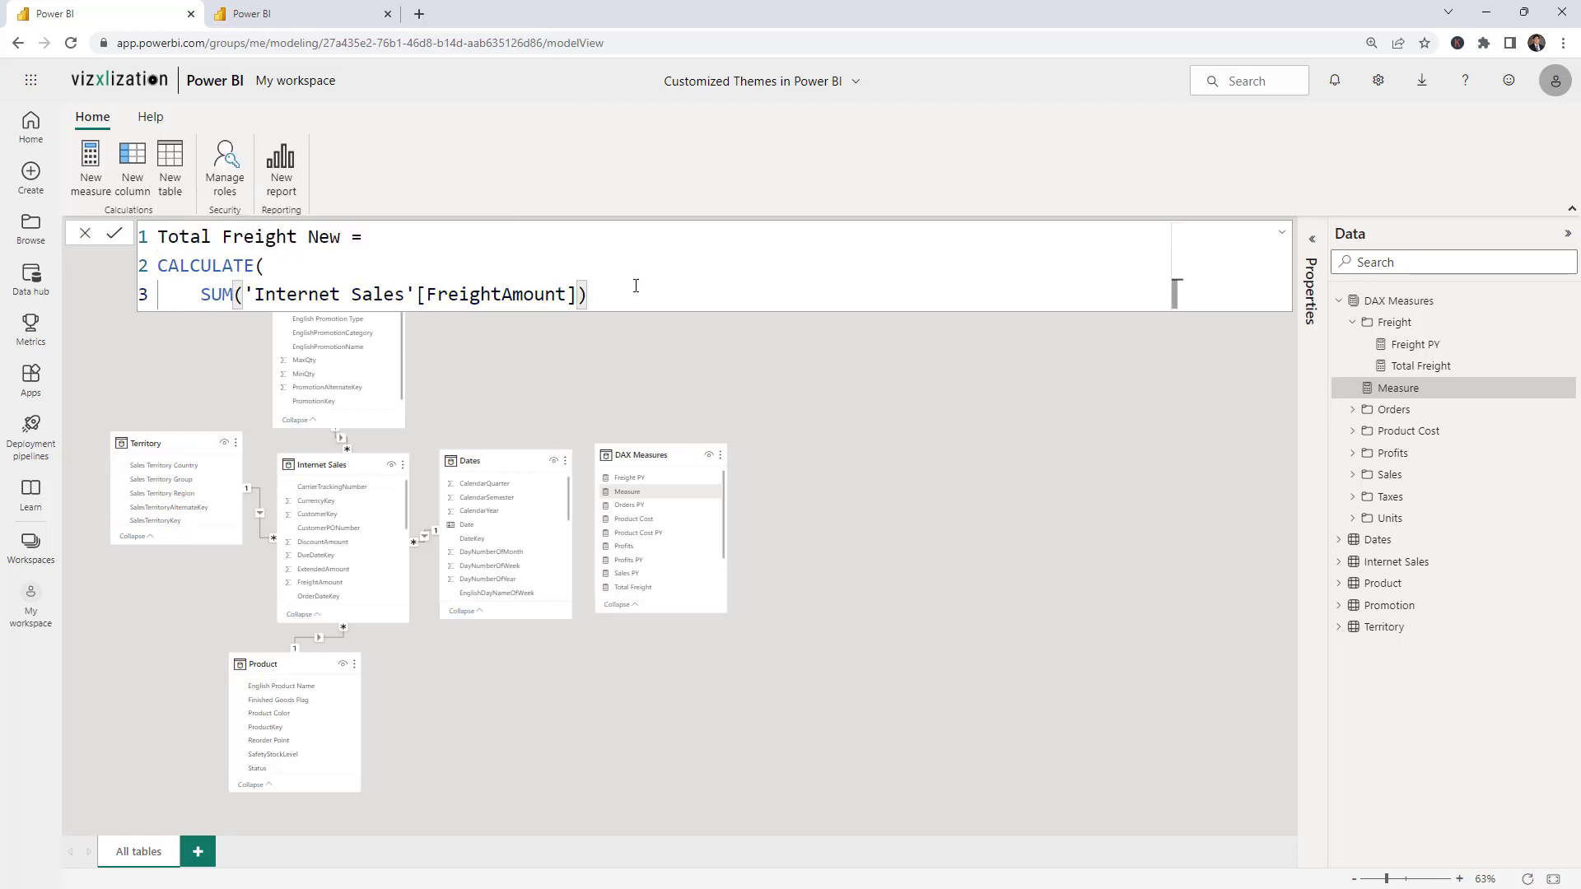
{"action": "type", "text": ","}
{"action": "key", "text": "shift+Return"}
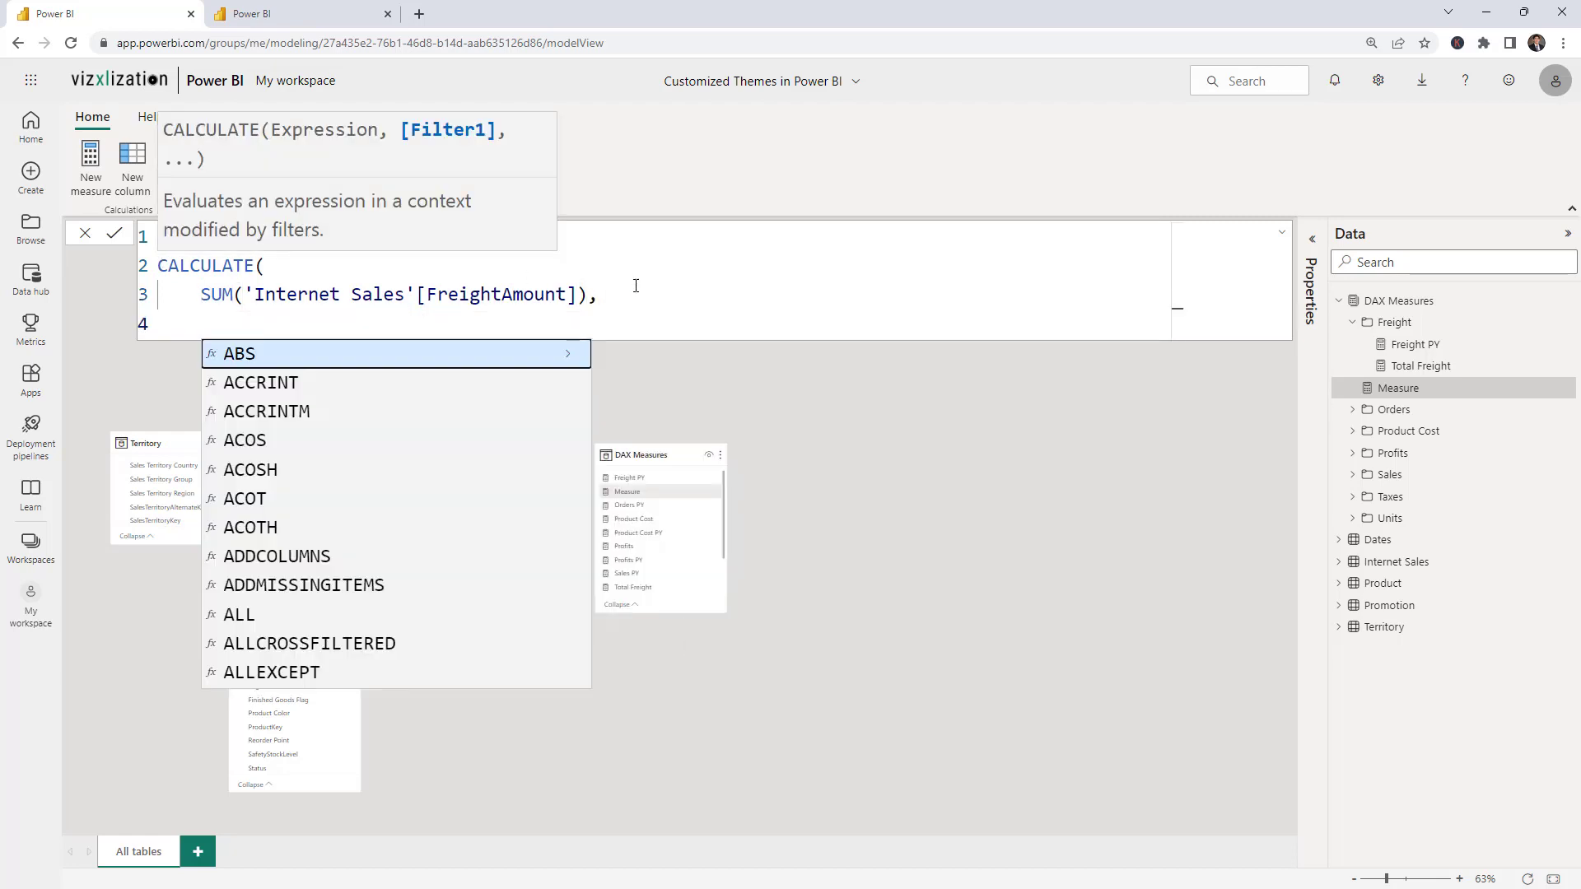
{"action": "type", "text": "dates"}
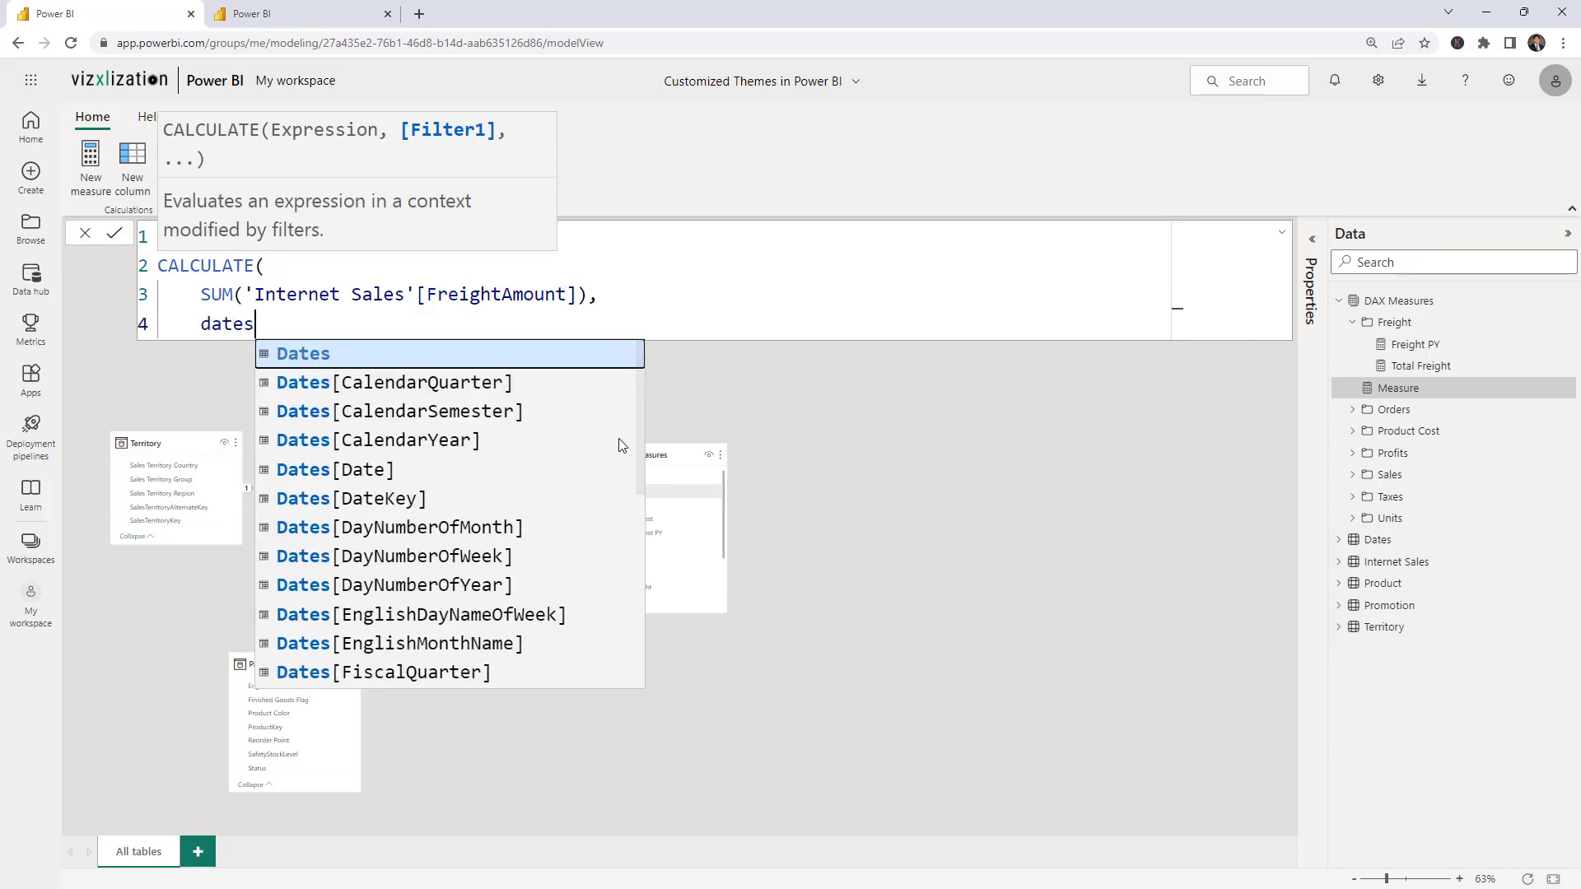
{"action": "scroll", "coordinate": [458, 505], "scroll_direction": "down", "scroll_amount": 5}
{"action": "left_click", "coordinate": [375, 540]}
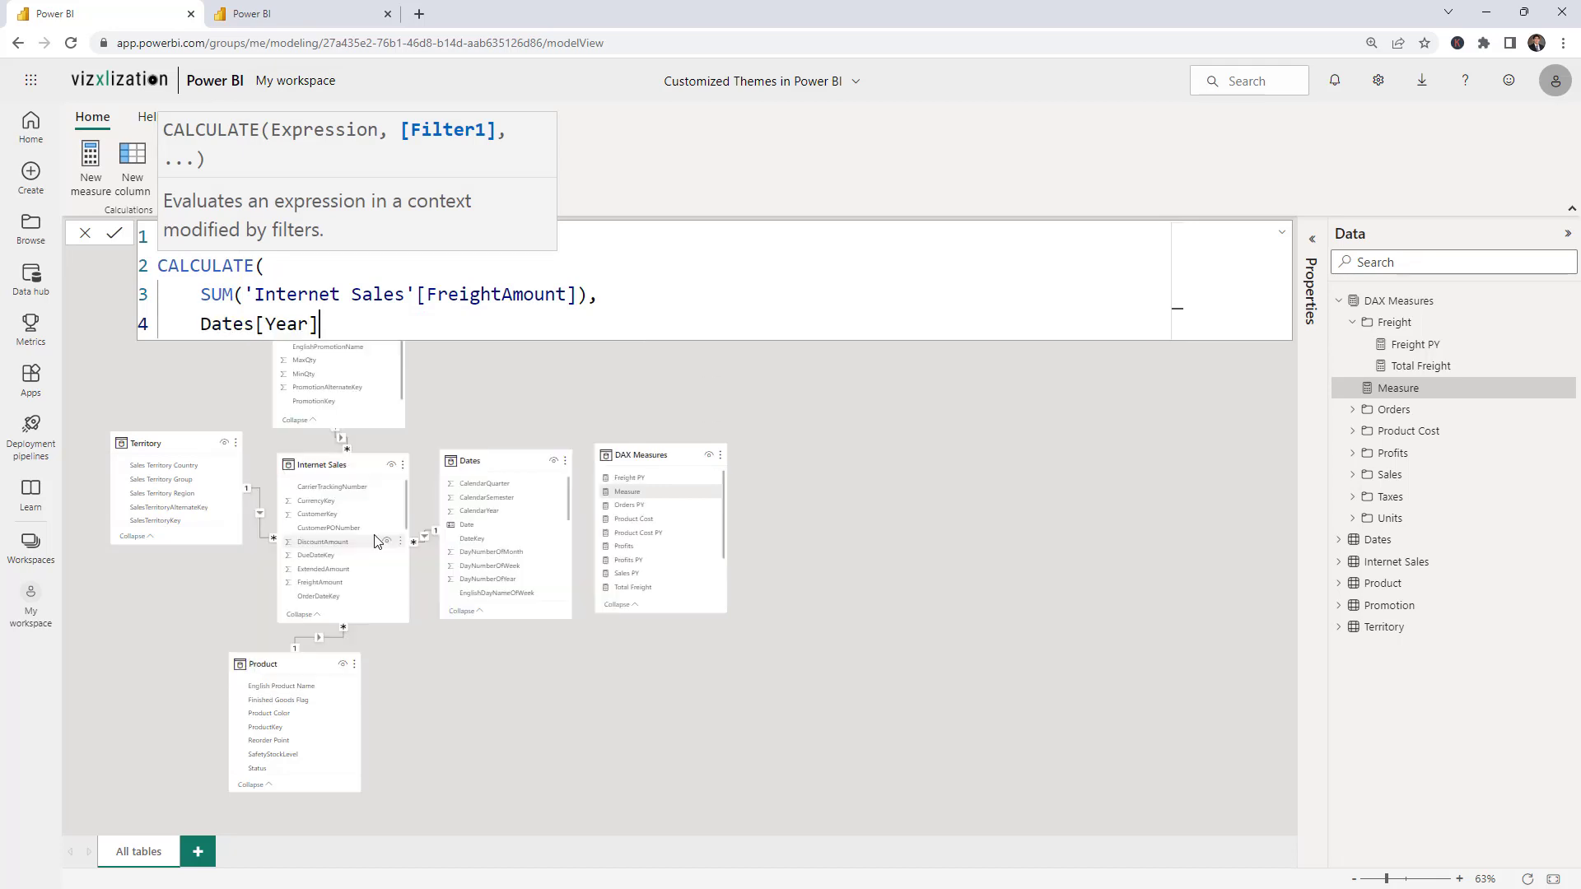
{"action": "type", "text": "= "}
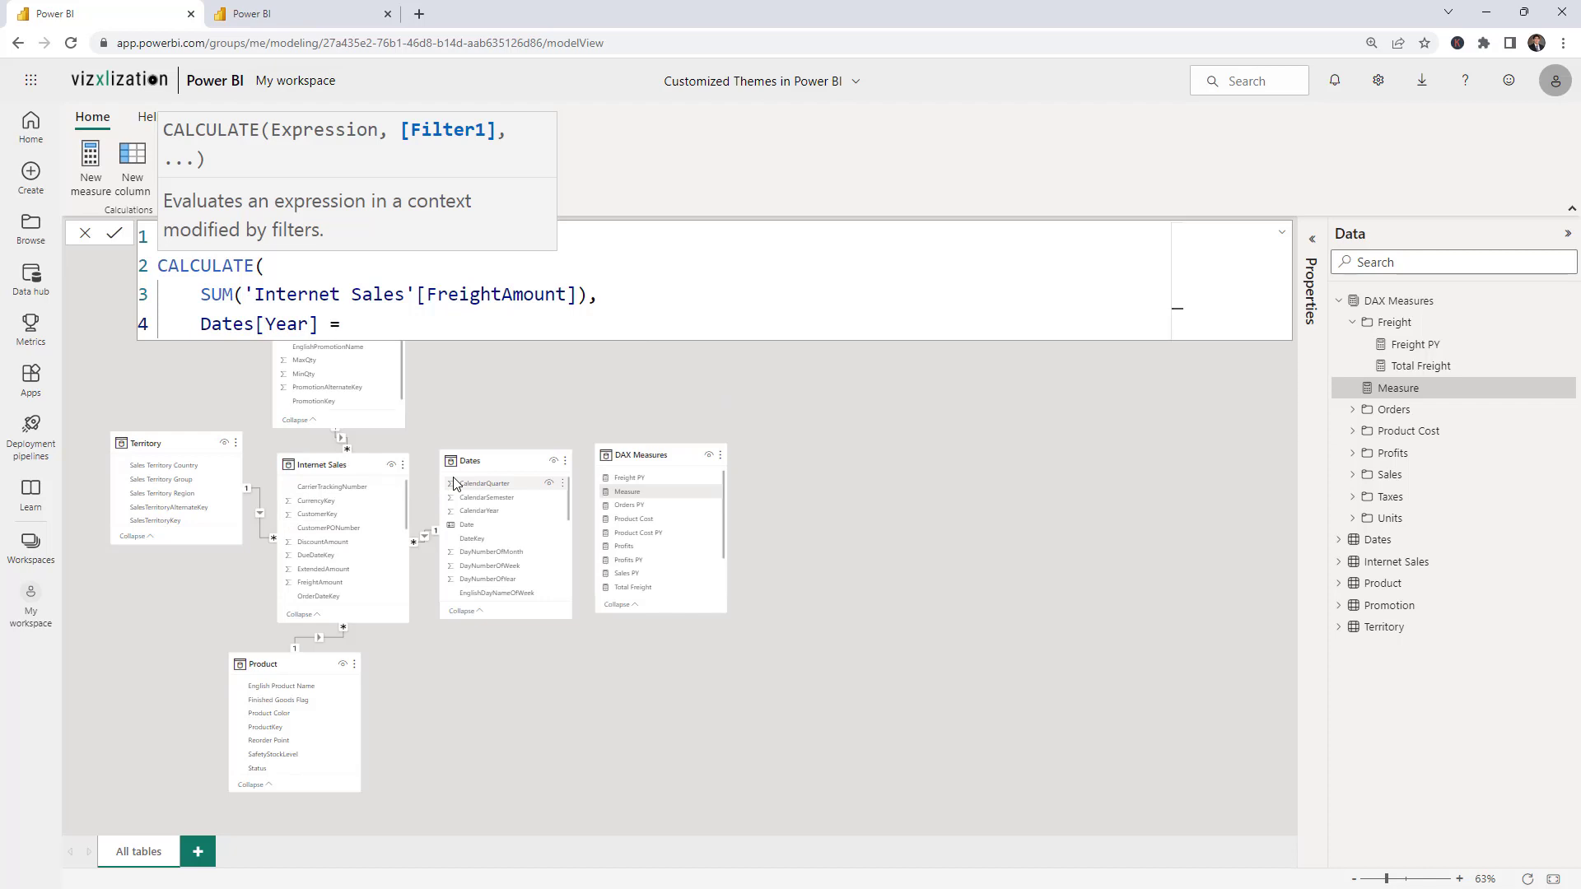
{"action": "type", "text": "\"2017"}
{"action": "key", "text": "shift+Return"}
{"action": "type", "text": ")"}
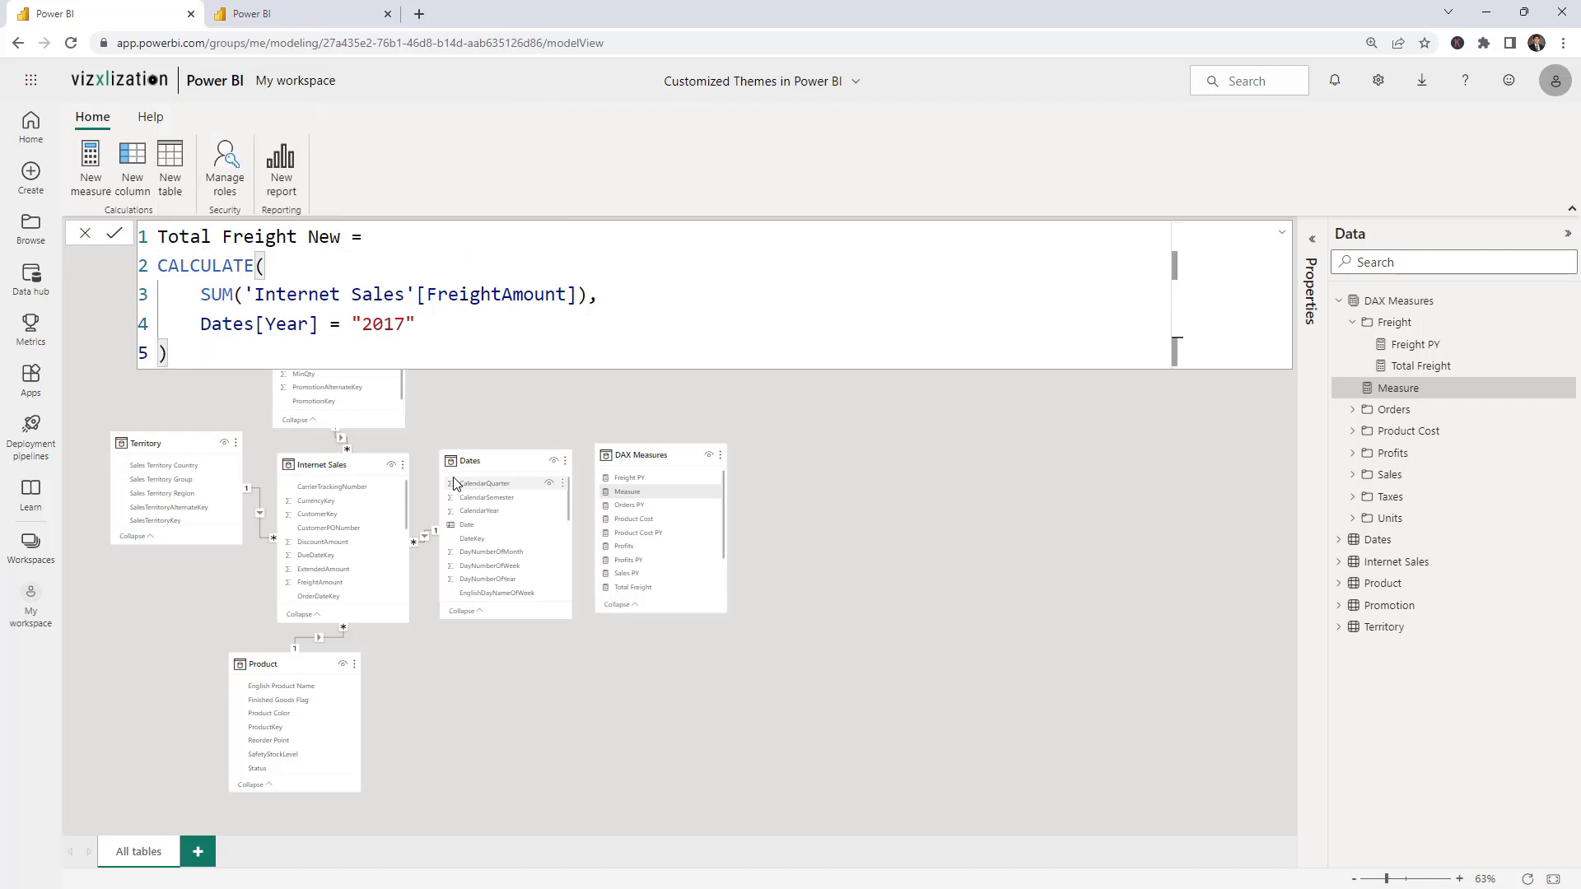
{"action": "left_click", "coordinate": [114, 233]}
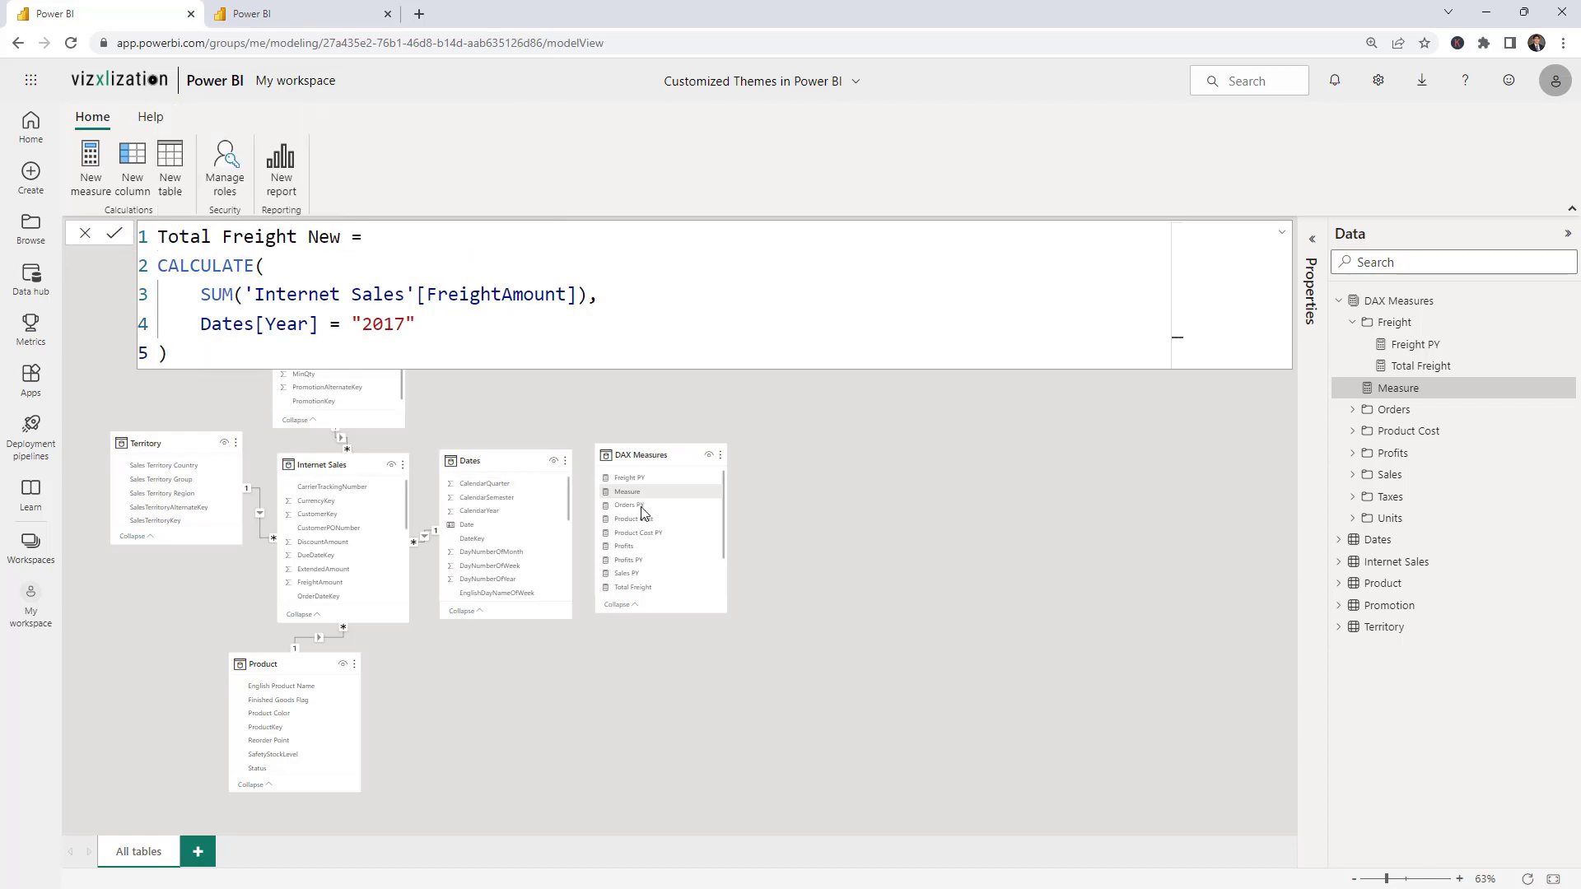
{"action": "left_click", "coordinate": [1280, 237]}
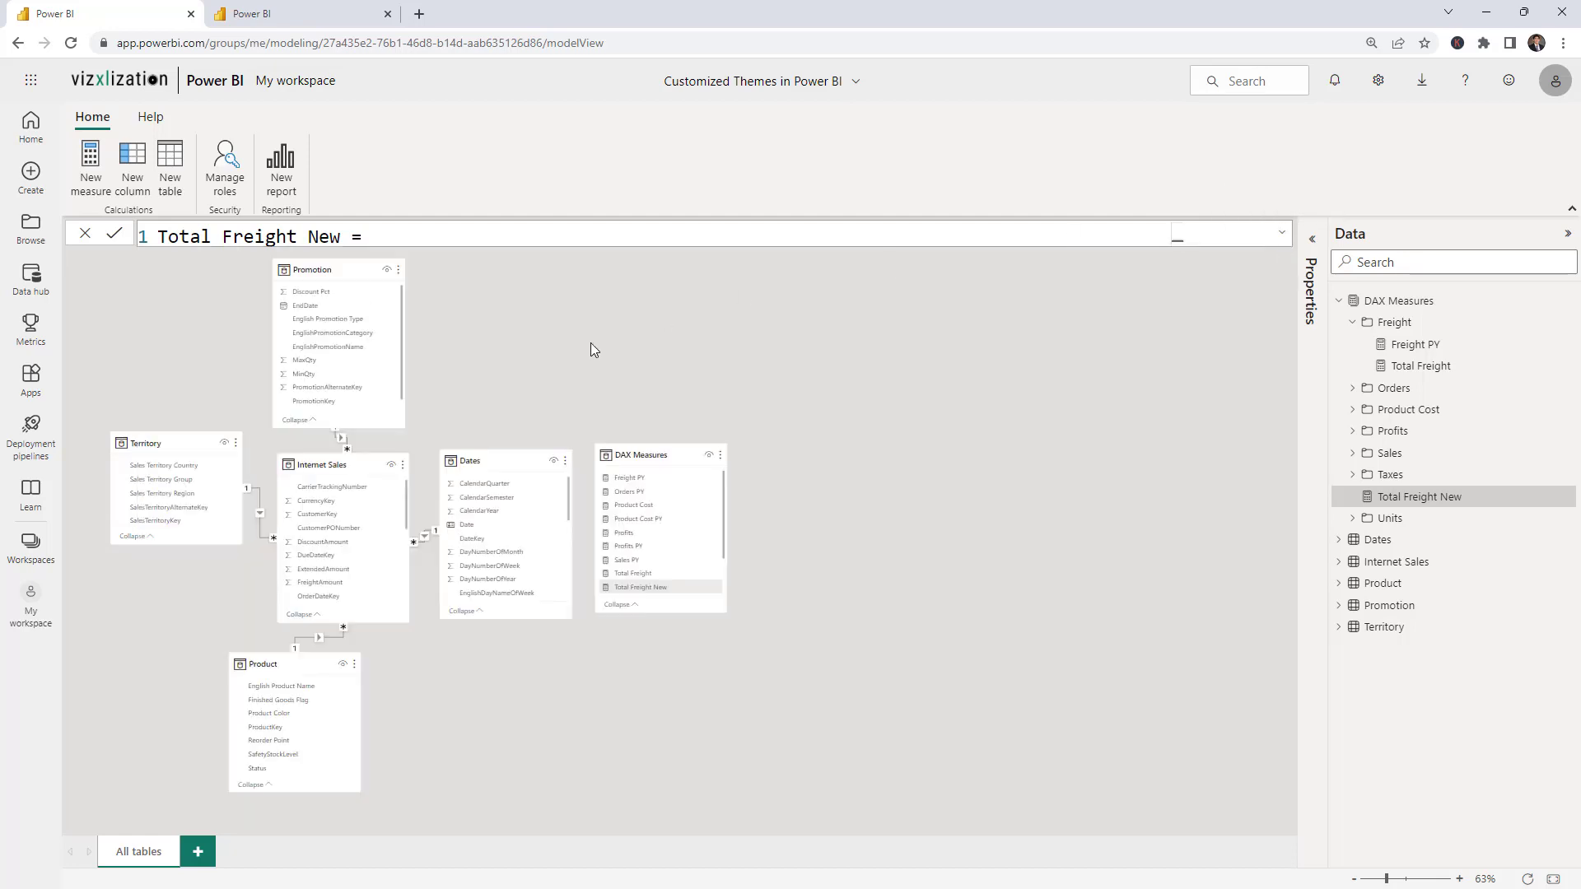
{"action": "left_click", "coordinate": [847, 382]}
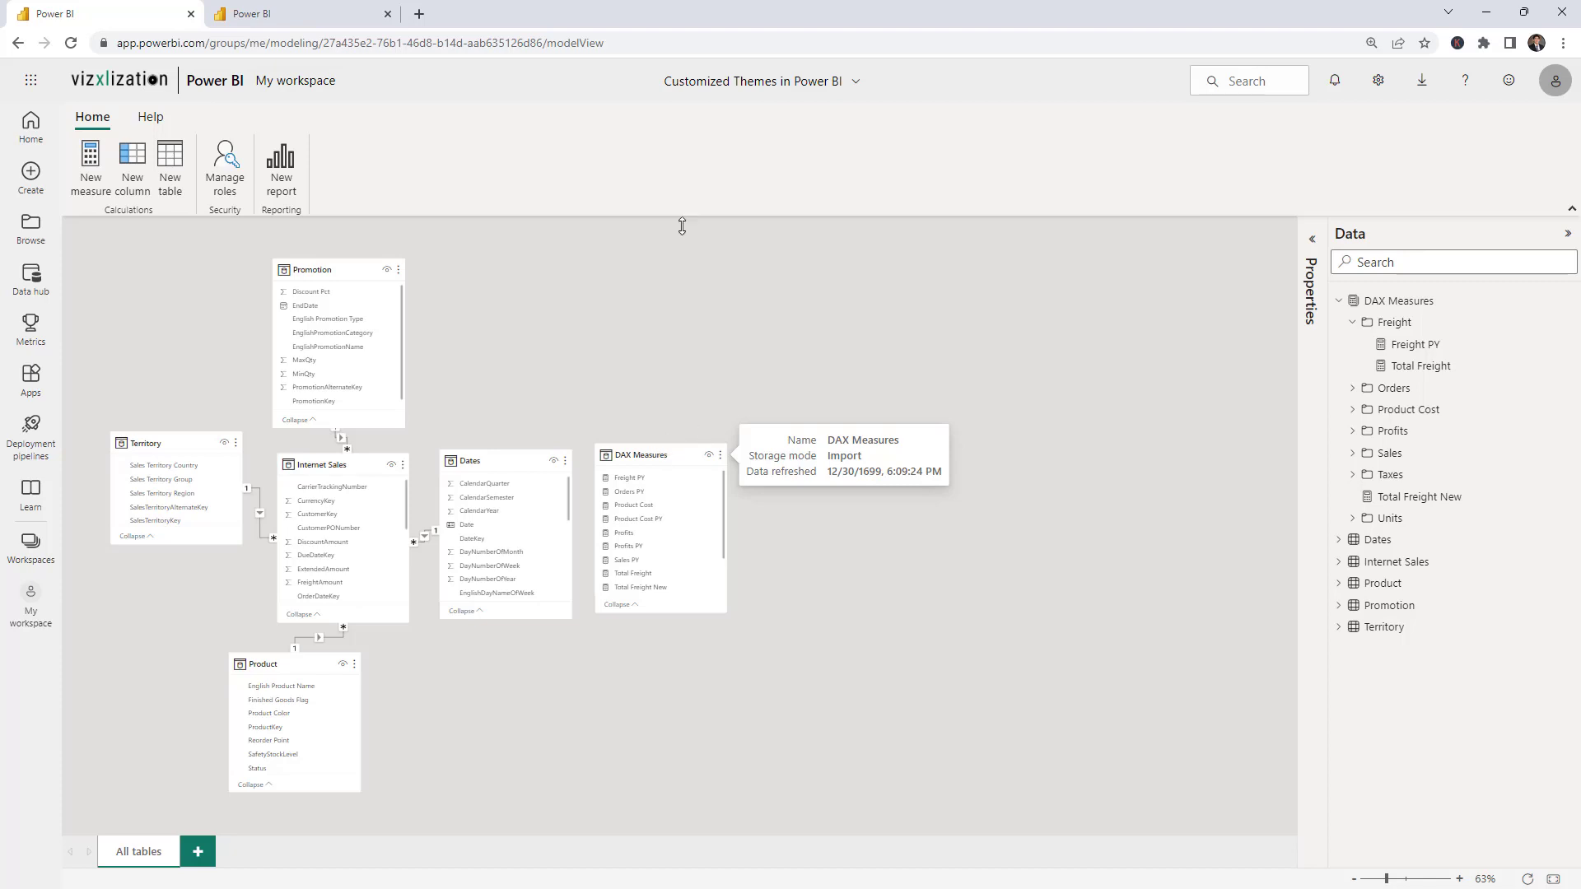
Step: Add a new table named Dates New with the formula CALENDARAUTO(6) and commit it
{"action": "left_click", "coordinate": [191, 163]}
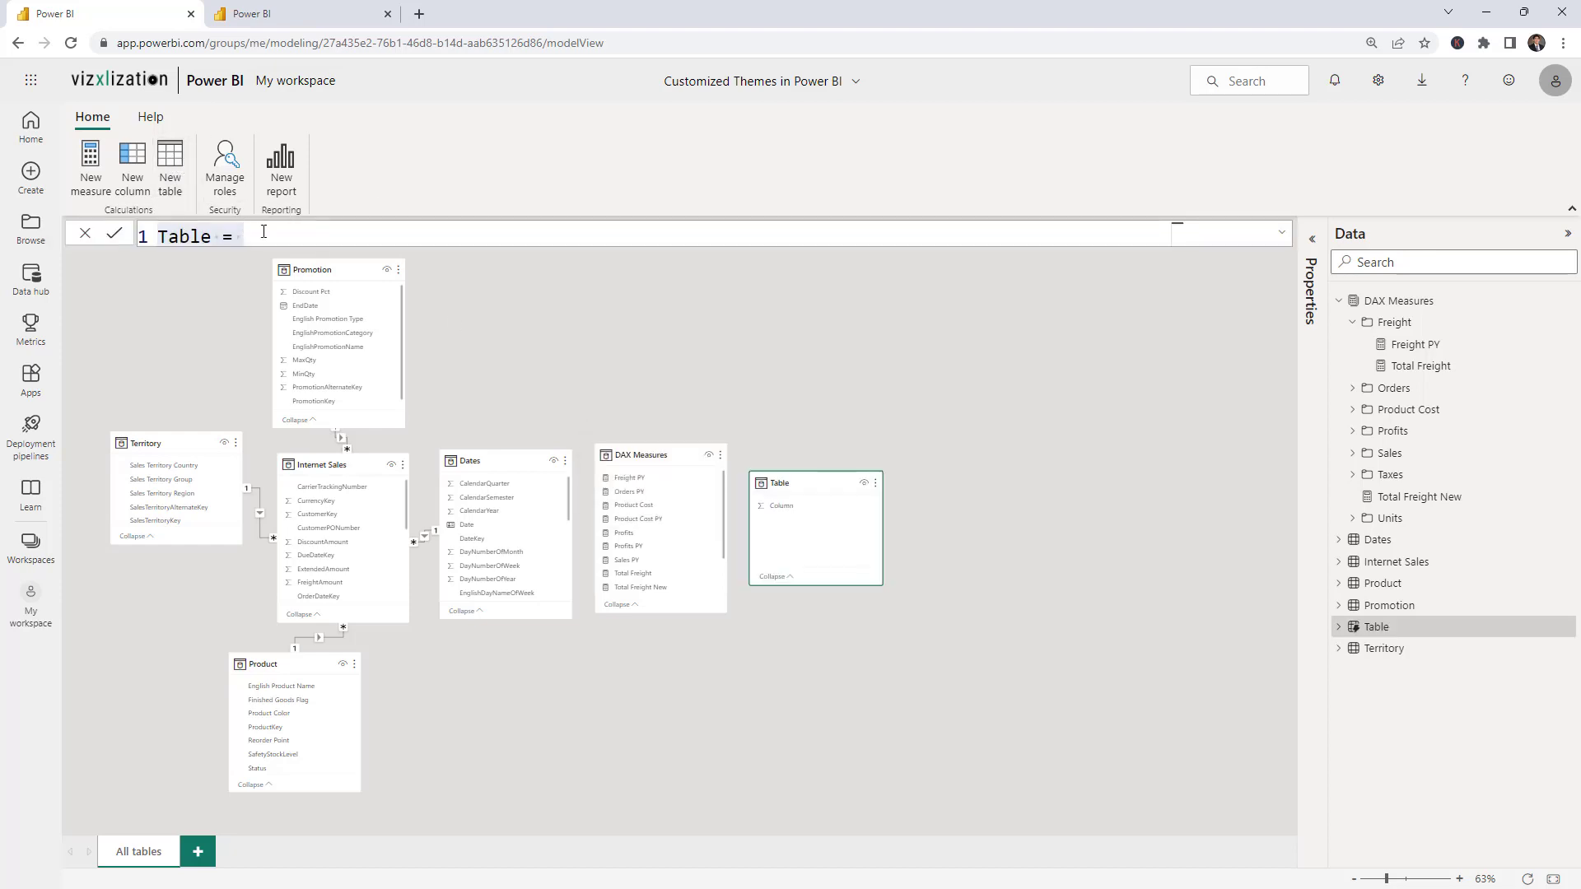
{"action": "type", "text": "Dates New"}
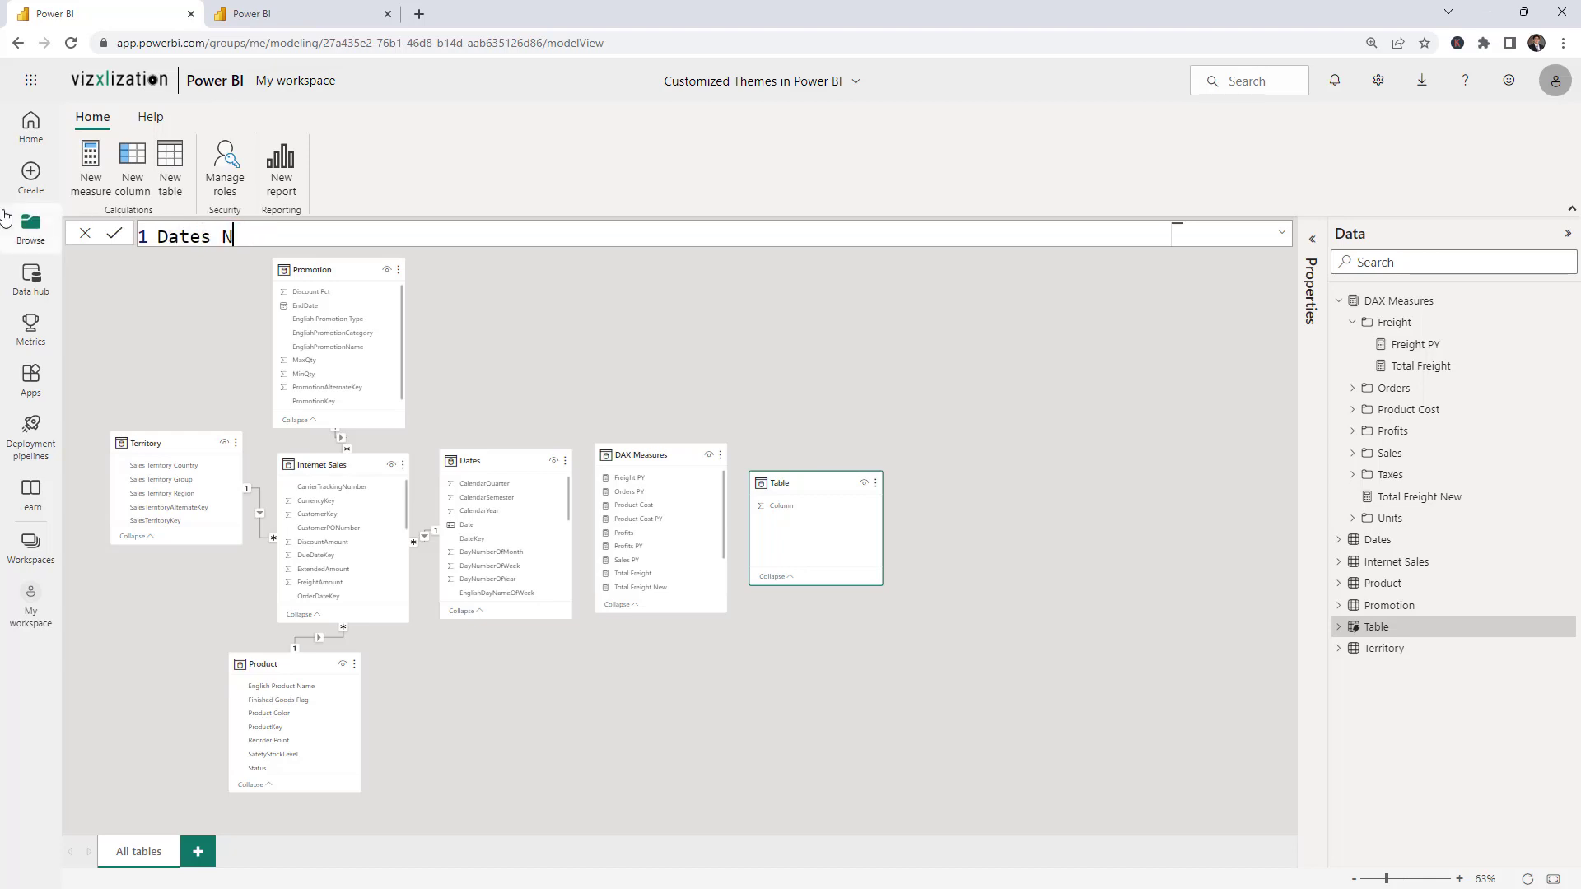
{"action": "key", "text": "BackSpace"}
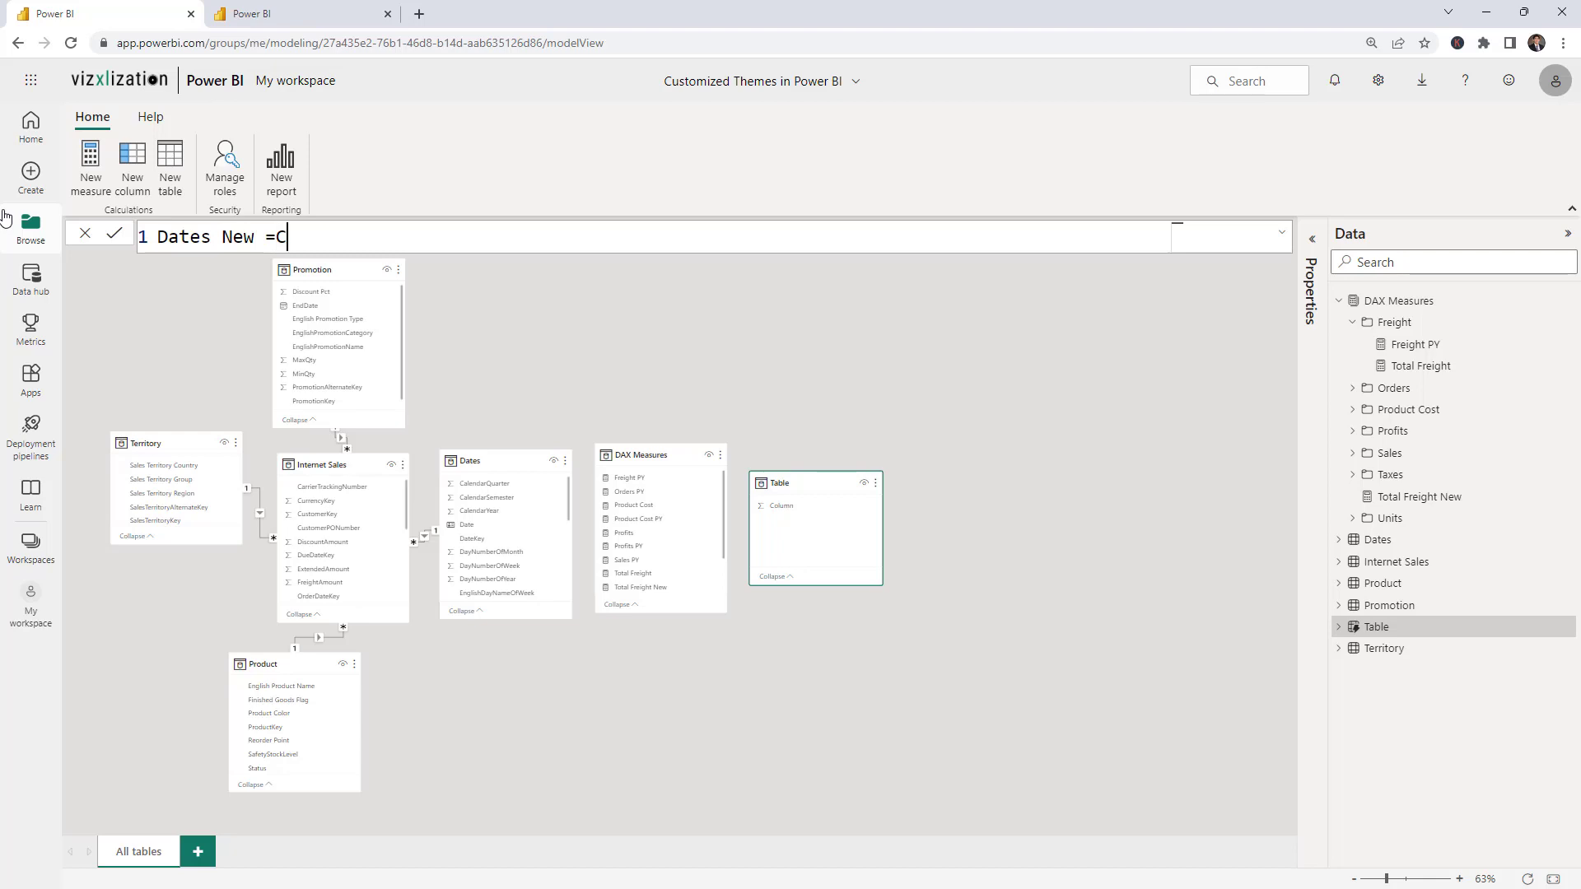
{"action": "key", "text": "shift+Return"}
{"action": "type", "text": "CALENDARAUTO(6)"}
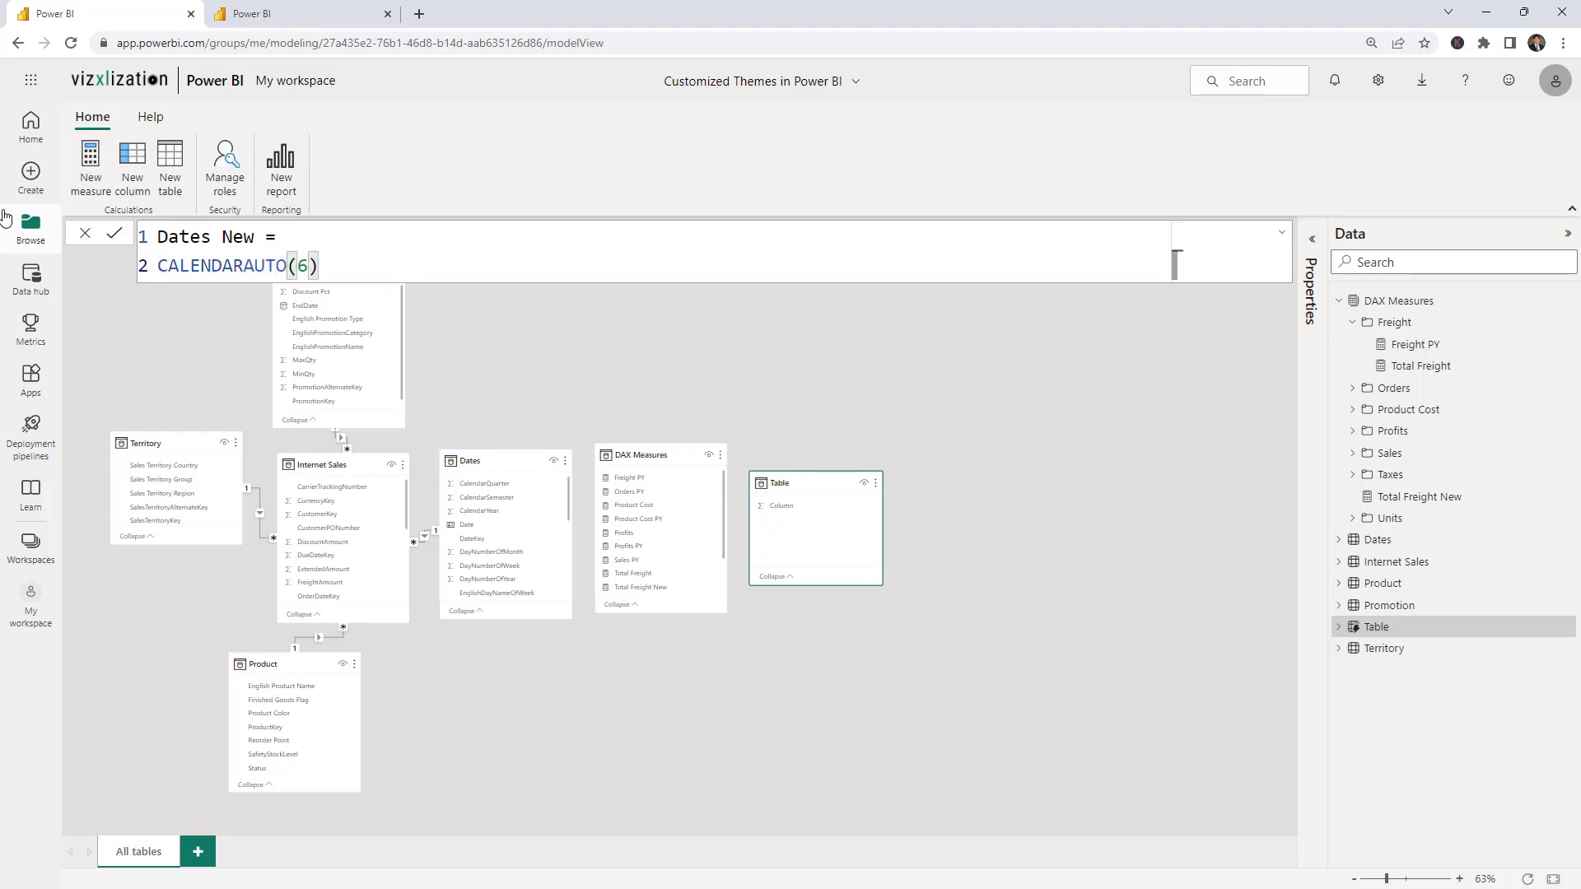
{"action": "left_click", "coordinate": [114, 234]}
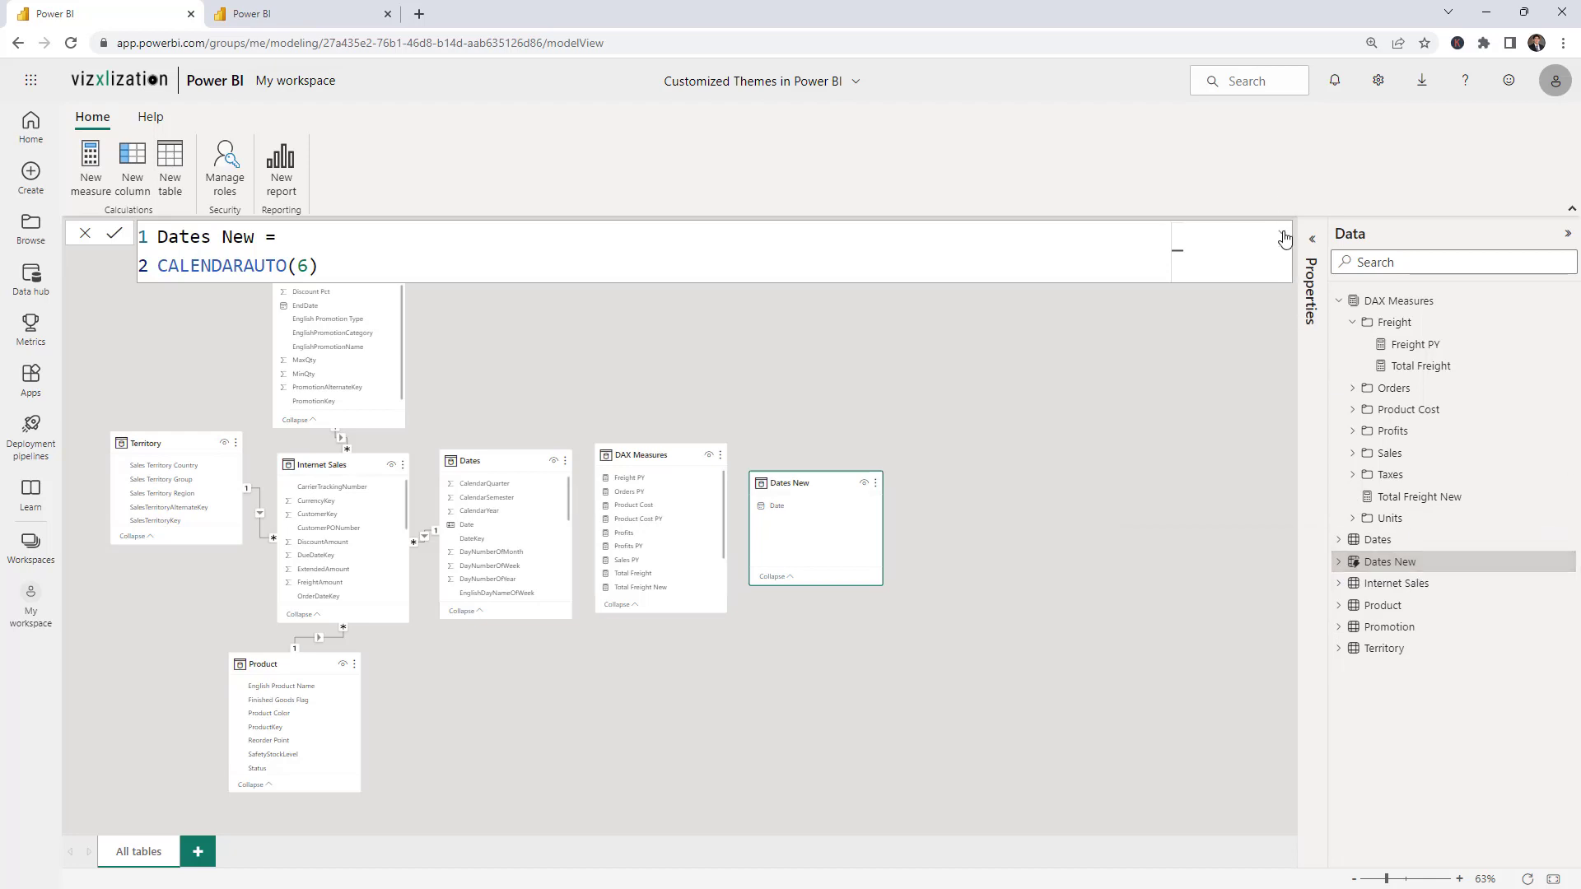
{"action": "left_click", "coordinate": [1124, 467]}
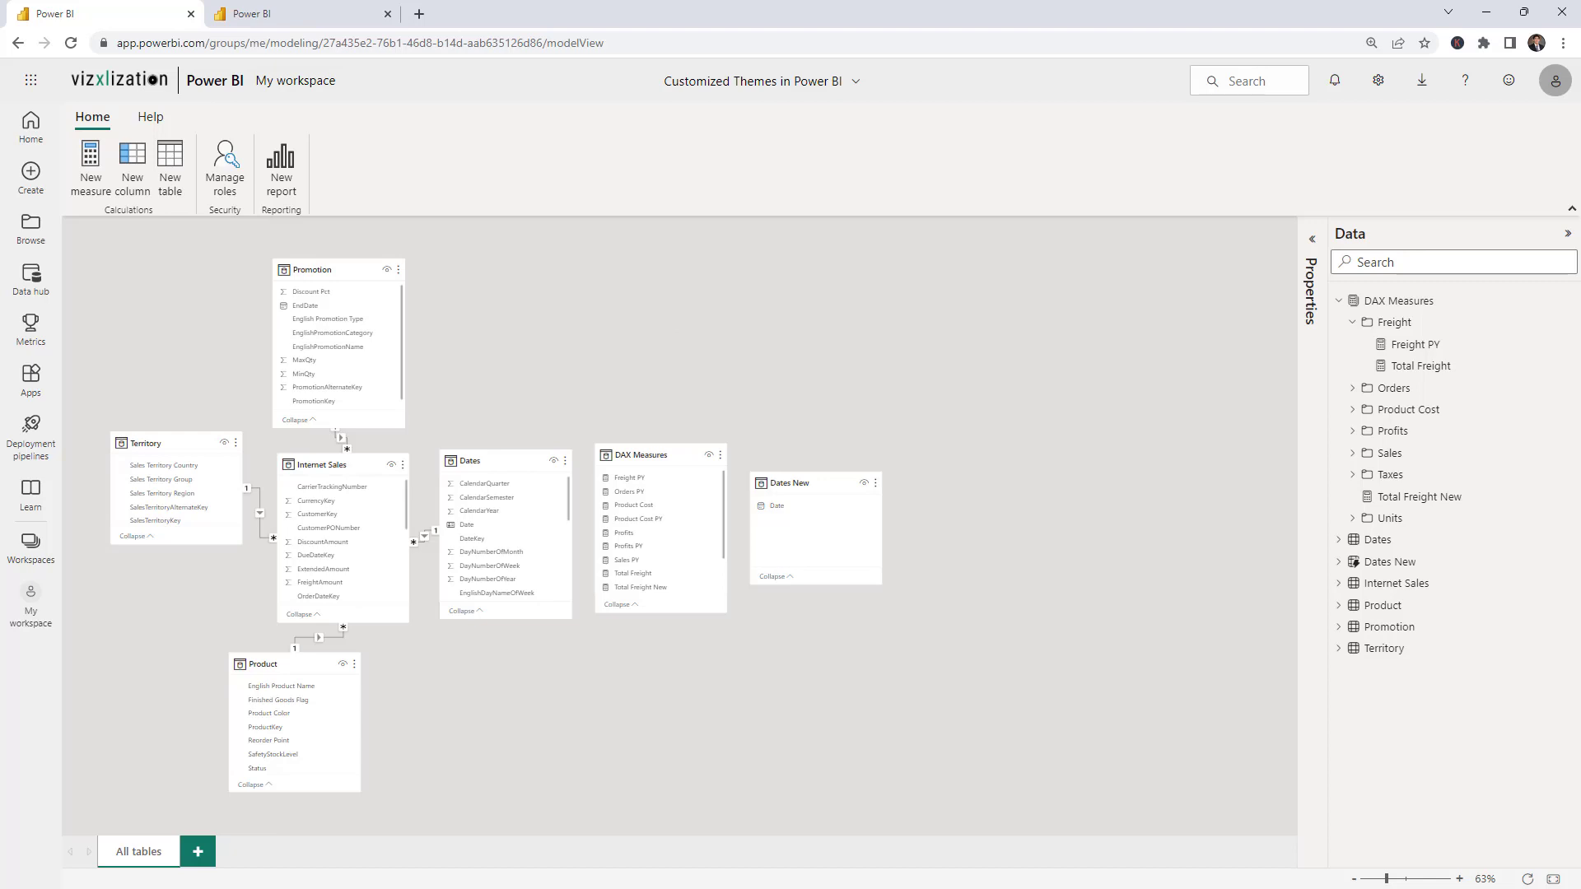
Step: Drag the Promotion, Territory, Dates New, Dates, Product and Internet Sales cards apart on the canvas
{"action": "left_click_drag", "start_coordinate": [335, 247], "coordinate": [342, 247]}
{"action": "left_click_drag", "start_coordinate": [170, 441], "coordinate": [132, 445]}
{"action": "left_click_drag", "start_coordinate": [778, 476], "coordinate": [994, 367]}
{"action": "left_click_drag", "start_coordinate": [642, 454], "coordinate": [814, 268]}
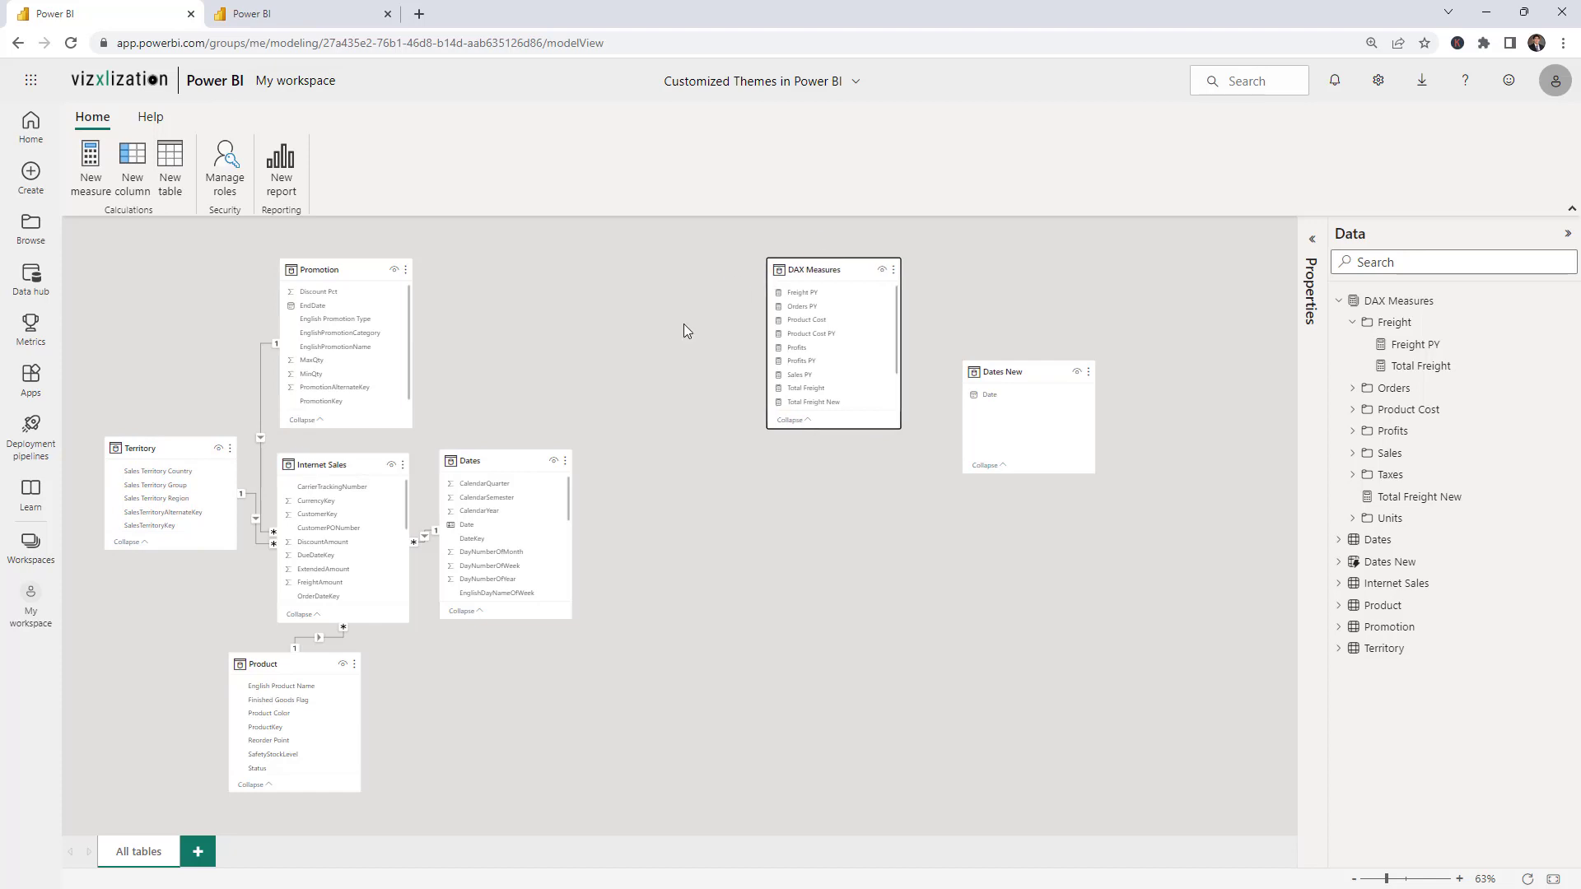
{"action": "left_click_drag", "start_coordinate": [495, 459], "coordinate": [598, 464]}
{"action": "left_click_drag", "start_coordinate": [356, 718], "coordinate": [407, 700]}
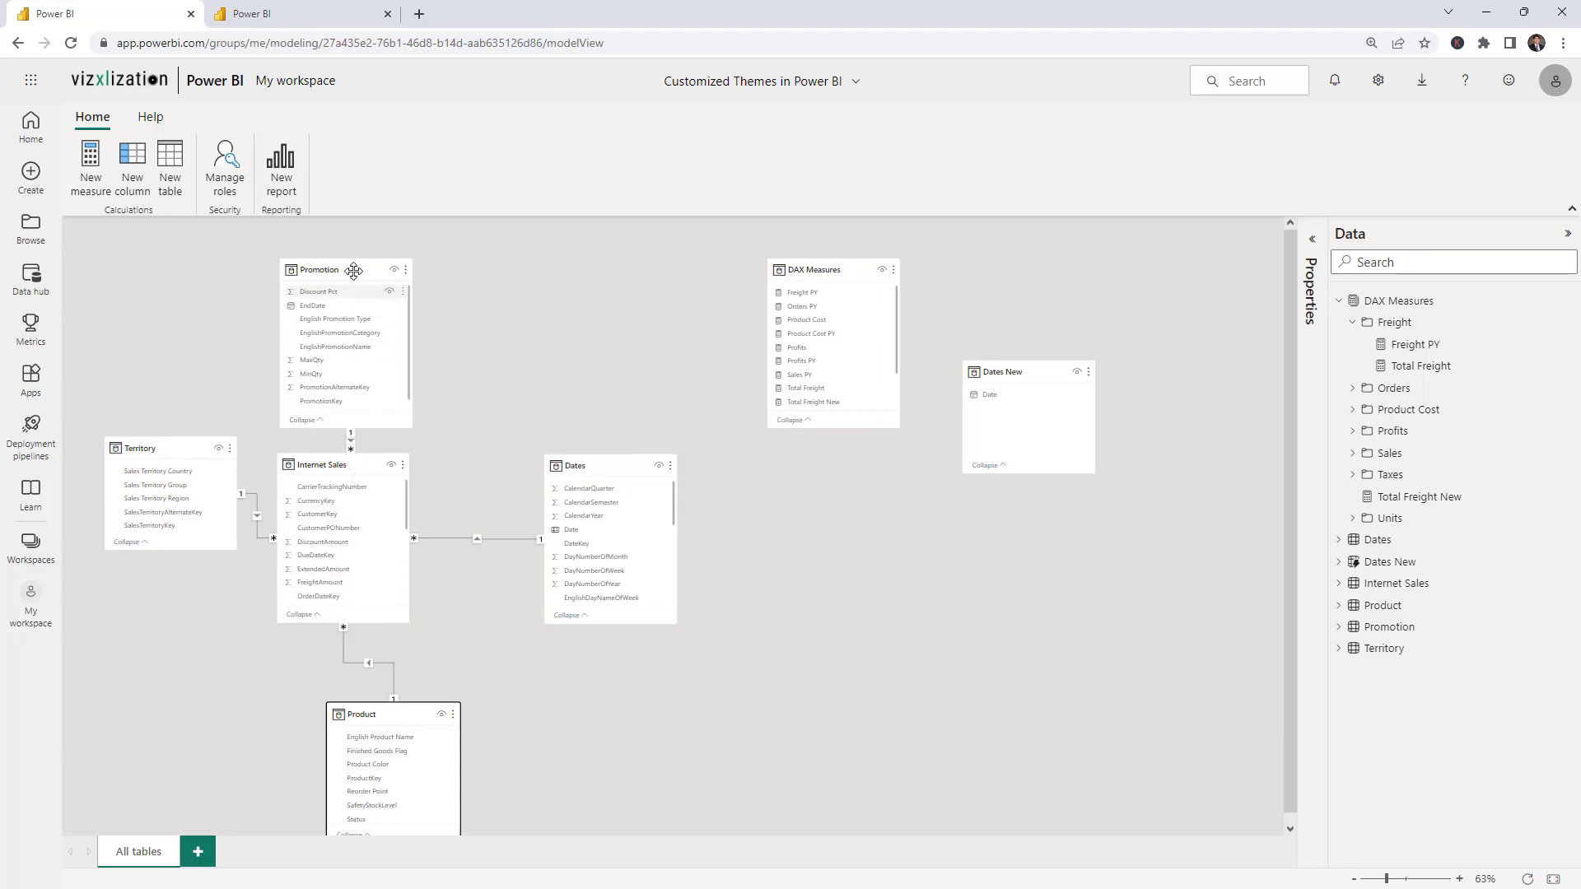
{"action": "left_click_drag", "start_coordinate": [353, 467], "coordinate": [366, 508]}
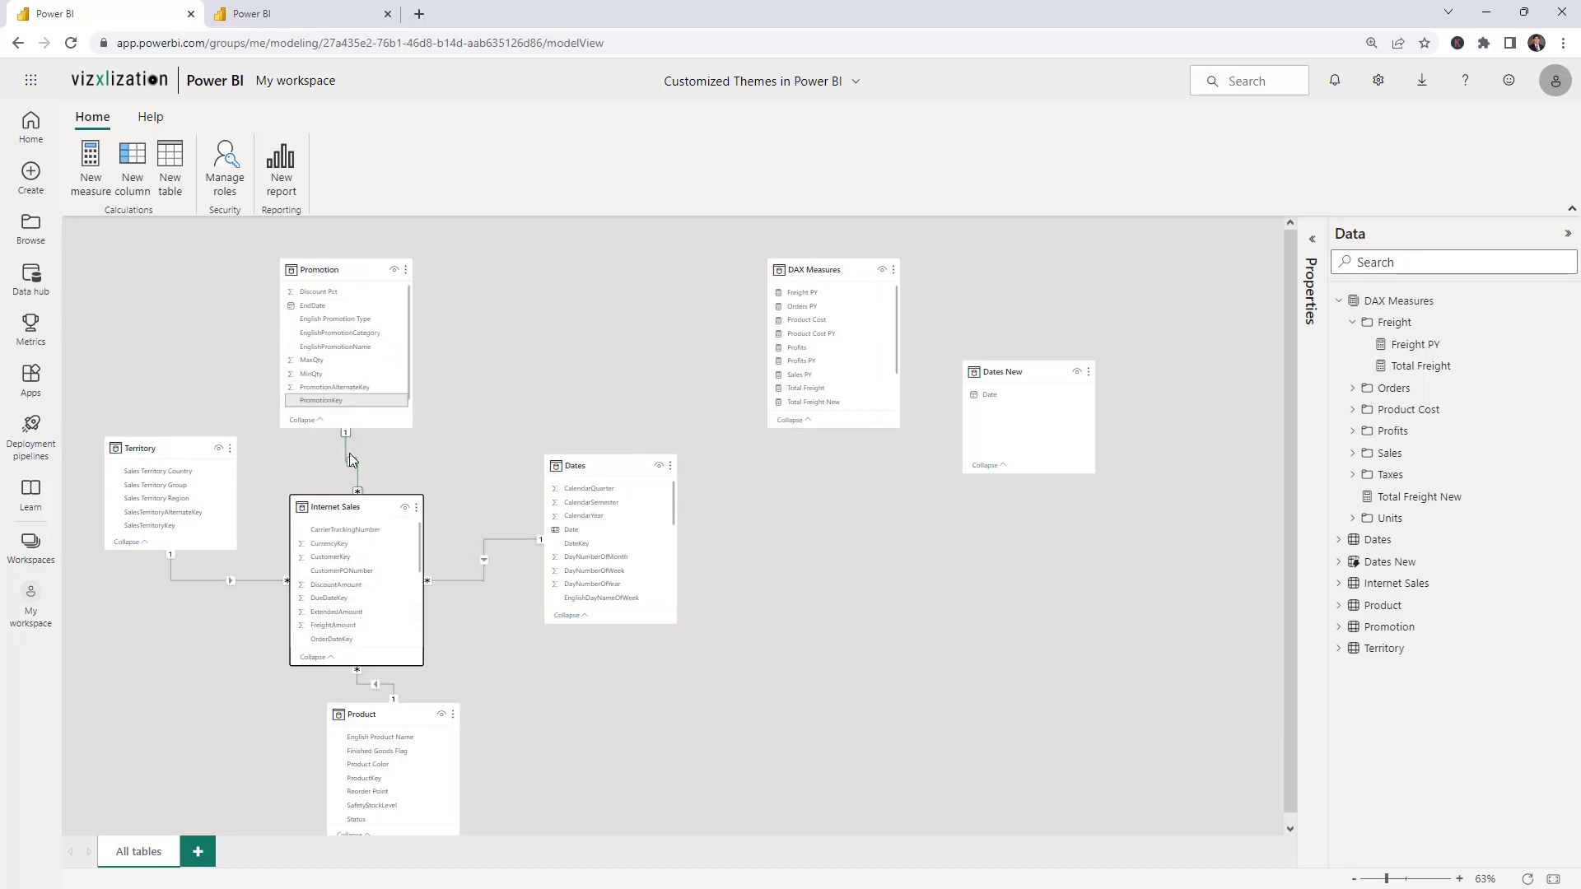
Step: Untick 'Make this relationship active' for Internet Sales–Promotion on PromotionKey, confirm, then recheck it
{"action": "double_click", "coordinate": [349, 458]}
{"action": "left_click", "coordinate": [635, 536]}
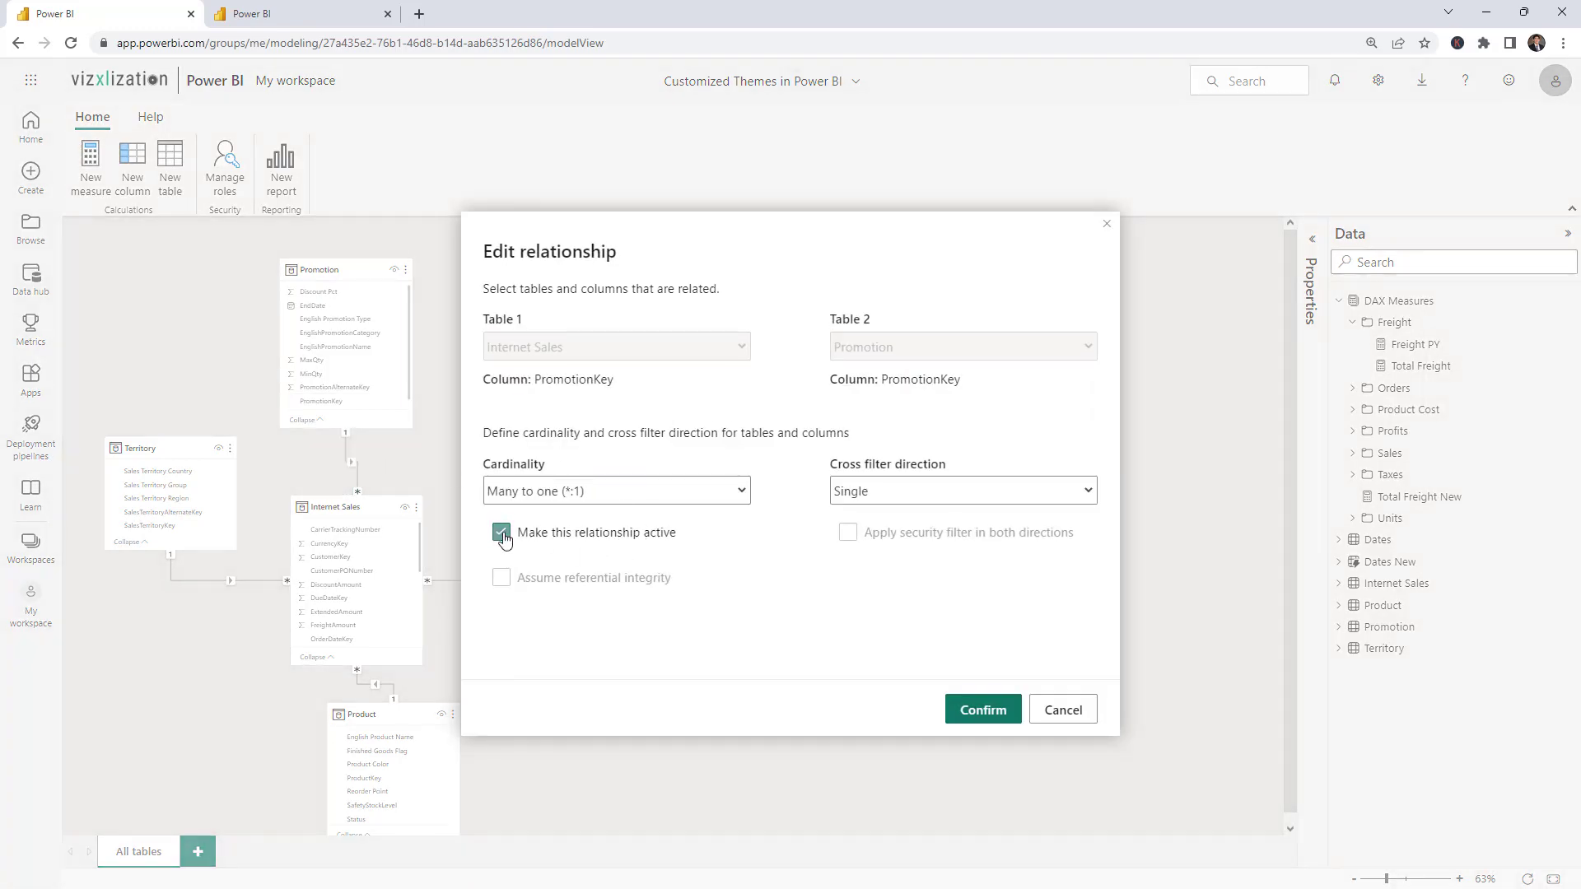
{"action": "left_click", "coordinate": [988, 714]}
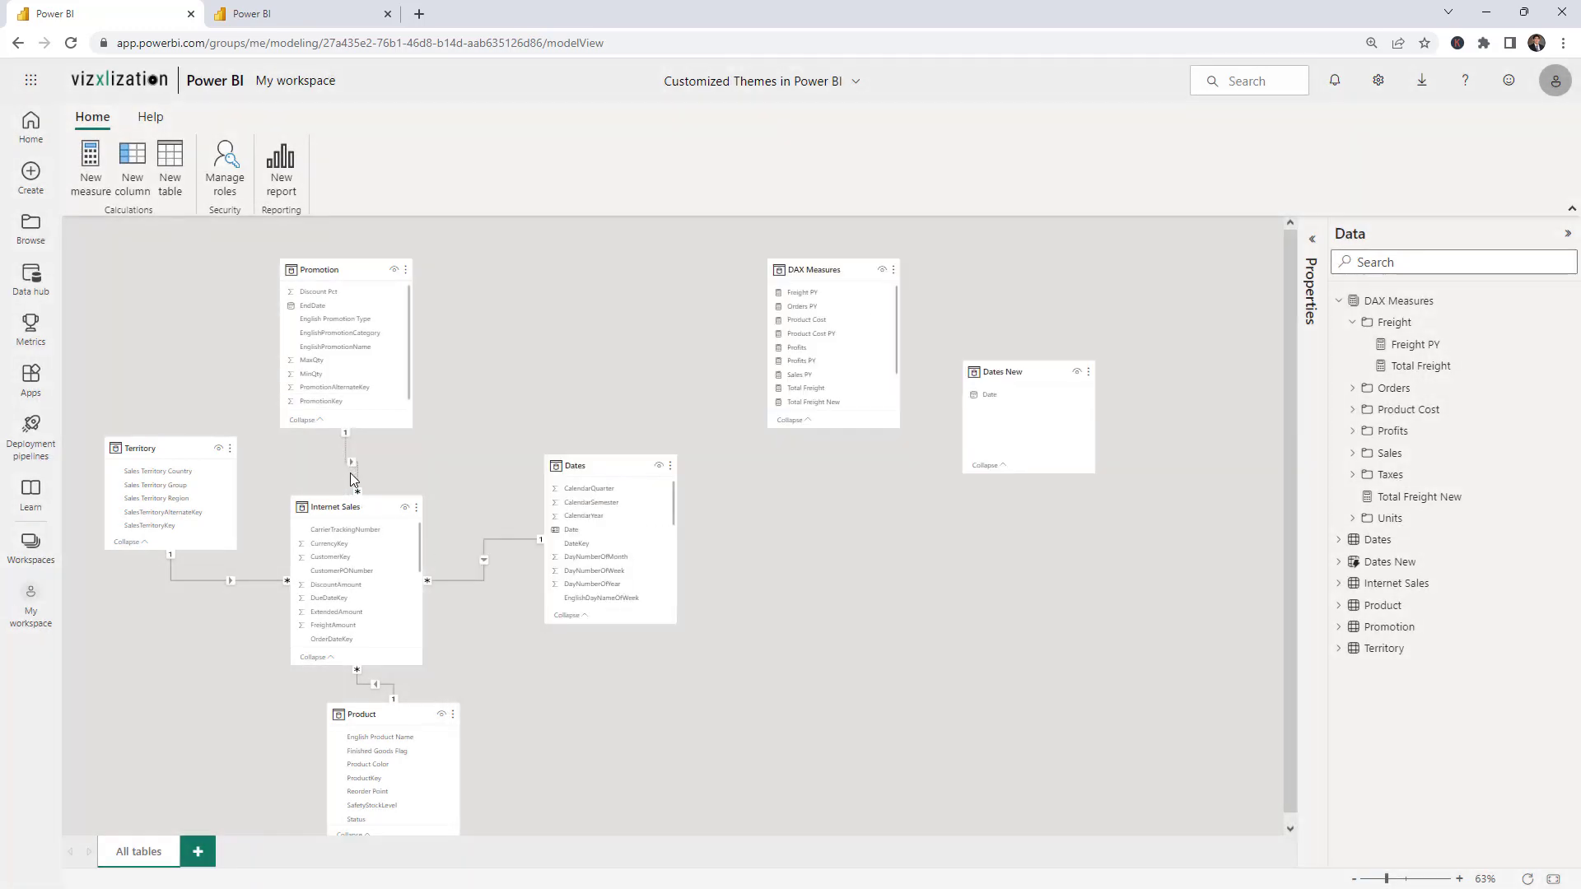
{"action": "double_click", "coordinate": [349, 461]}
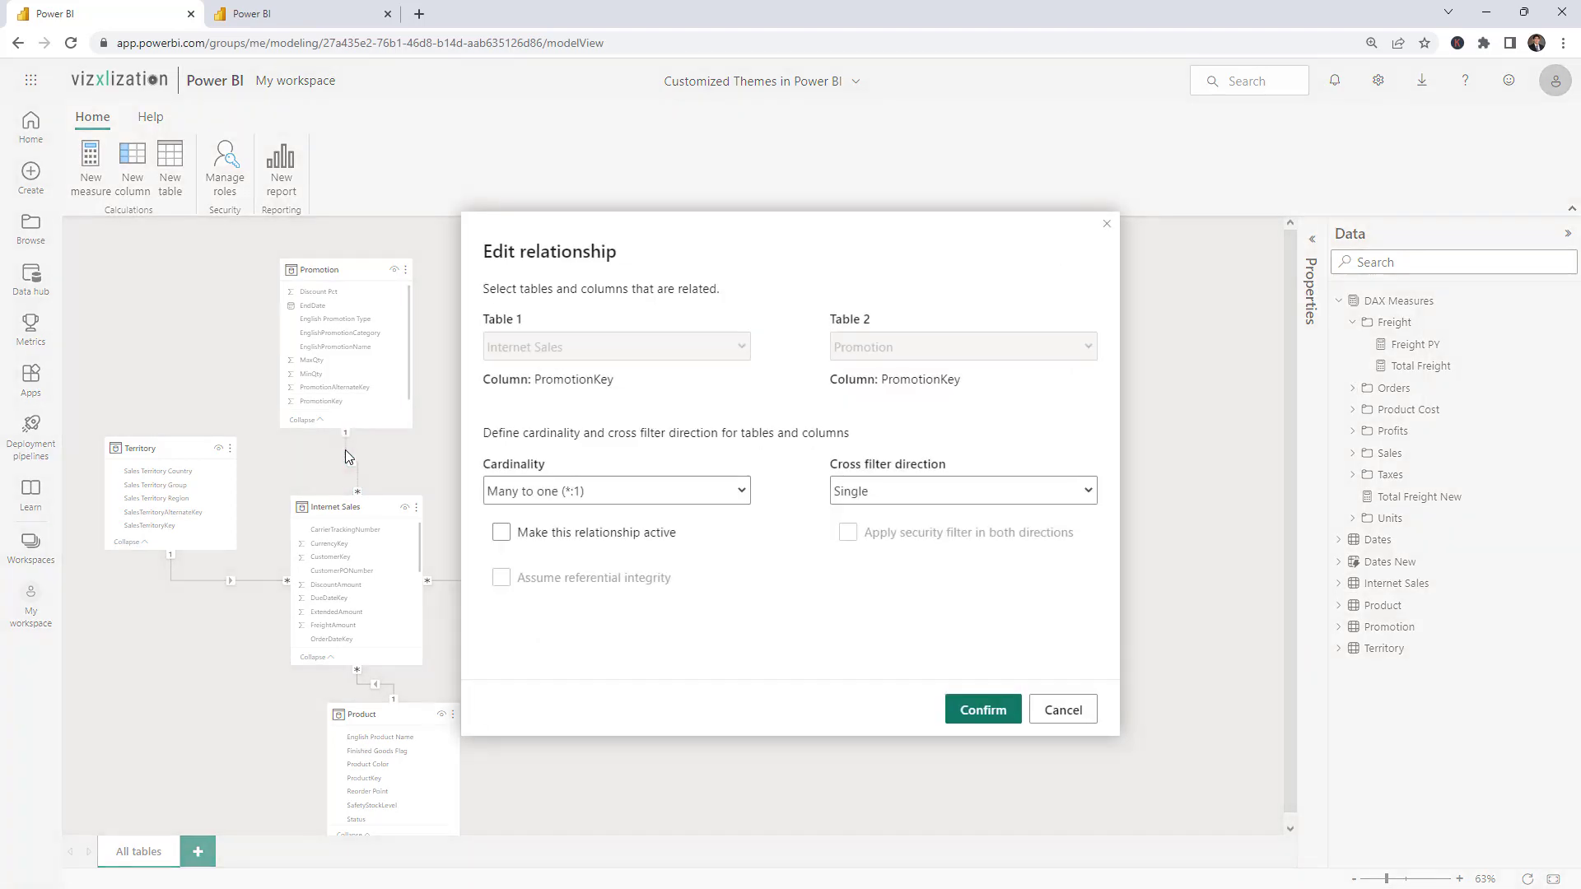
{"action": "left_click", "coordinate": [1064, 715]}
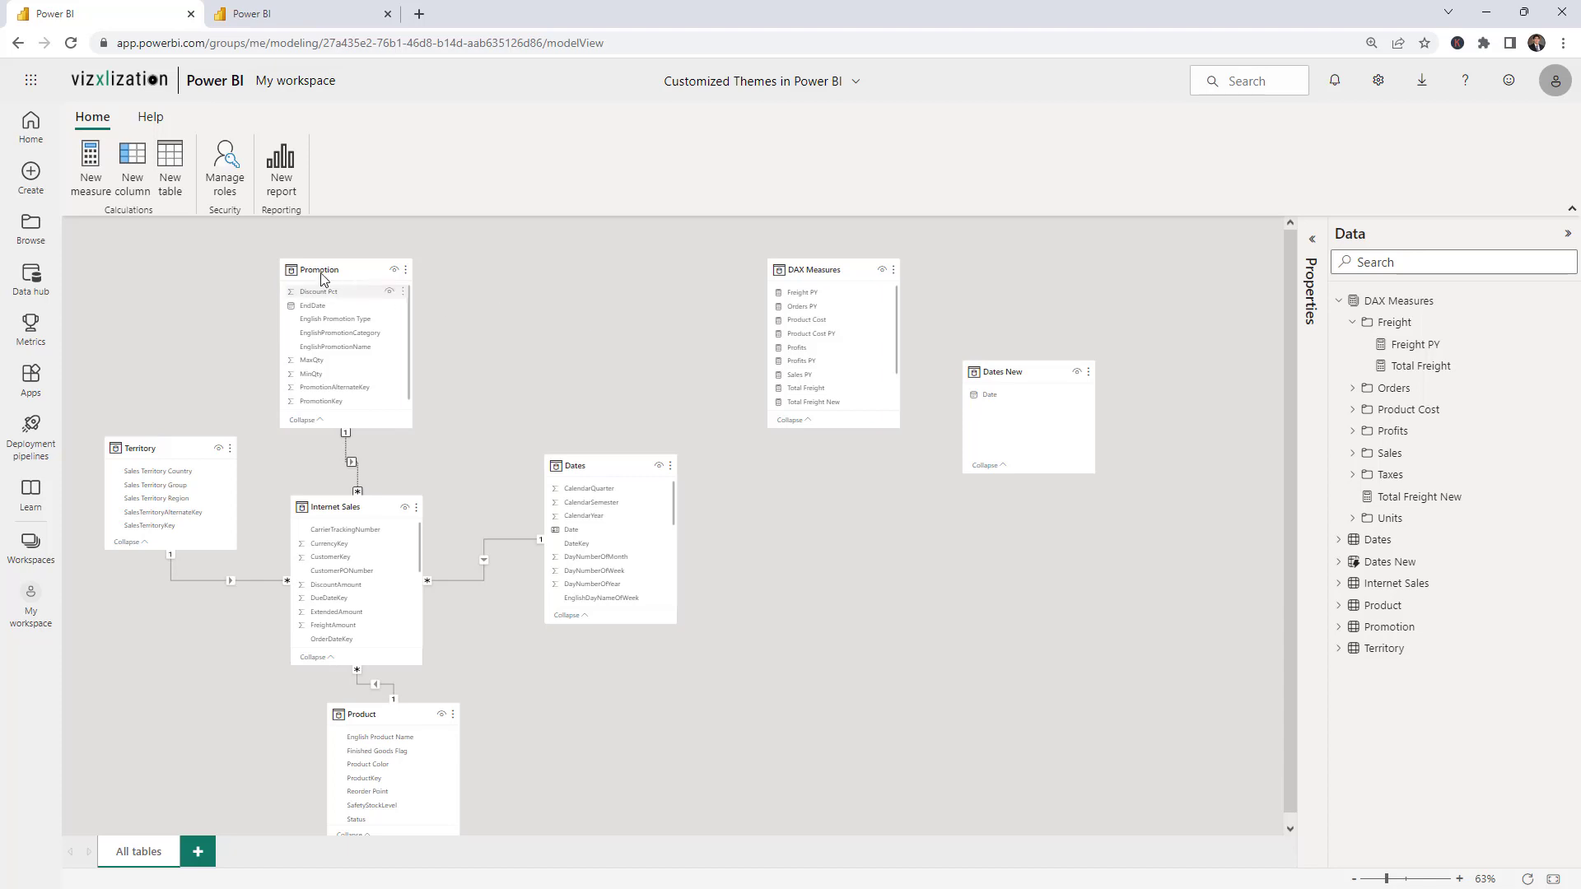
Step: Create a new security role in Manage roles and name it Europe
{"action": "left_click", "coordinate": [232, 174]}
{"action": "triple_click", "coordinate": [631, 193]}
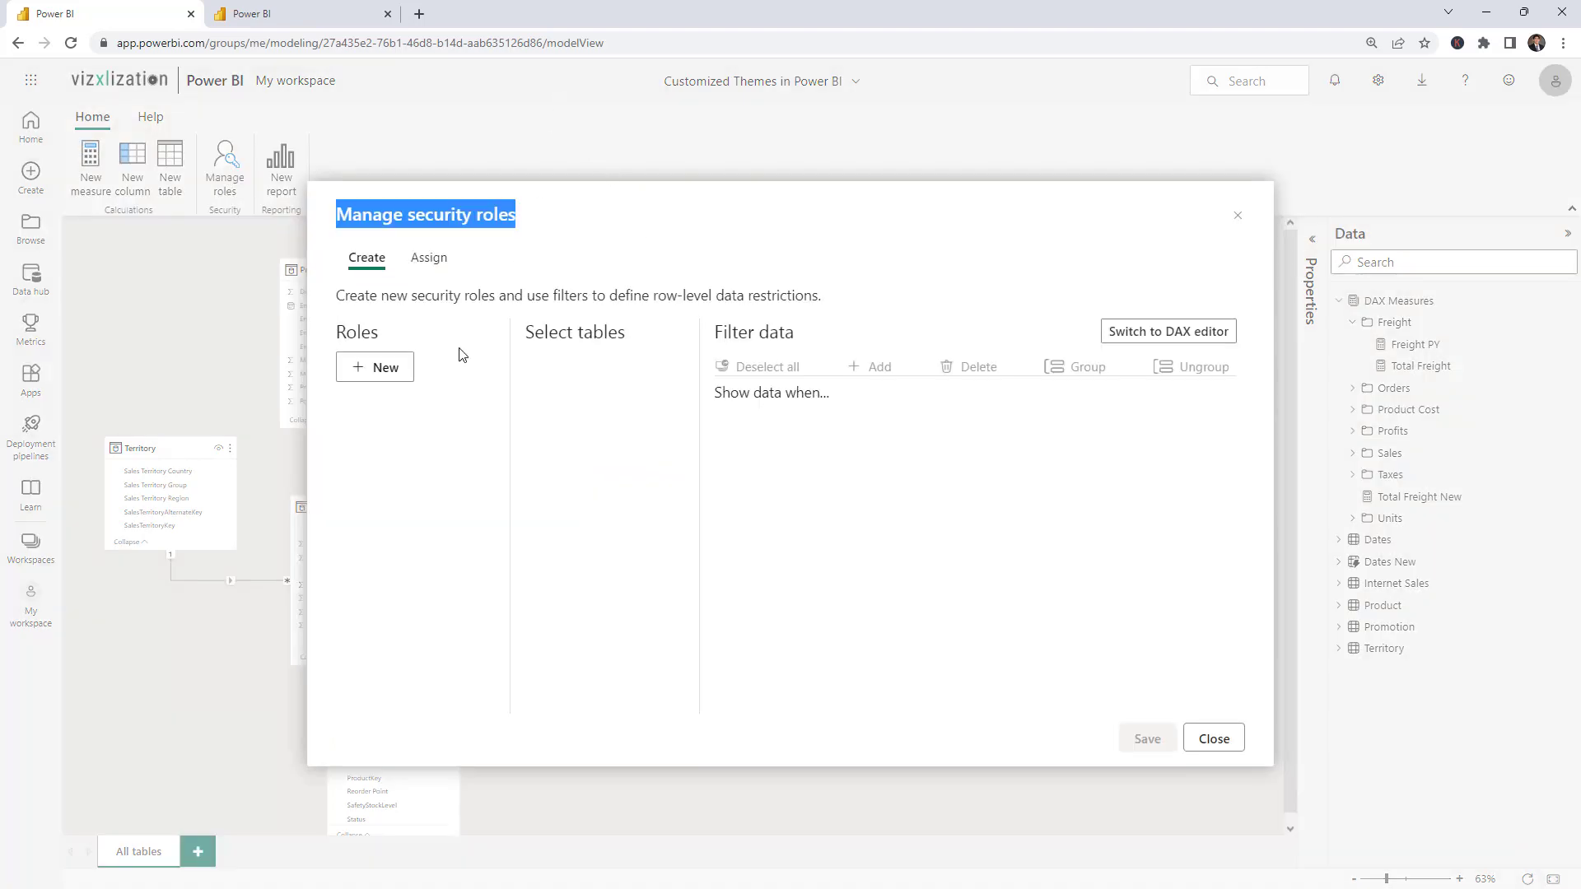
{"action": "left_click", "coordinate": [385, 362]}
{"action": "double_click", "coordinate": [400, 413]}
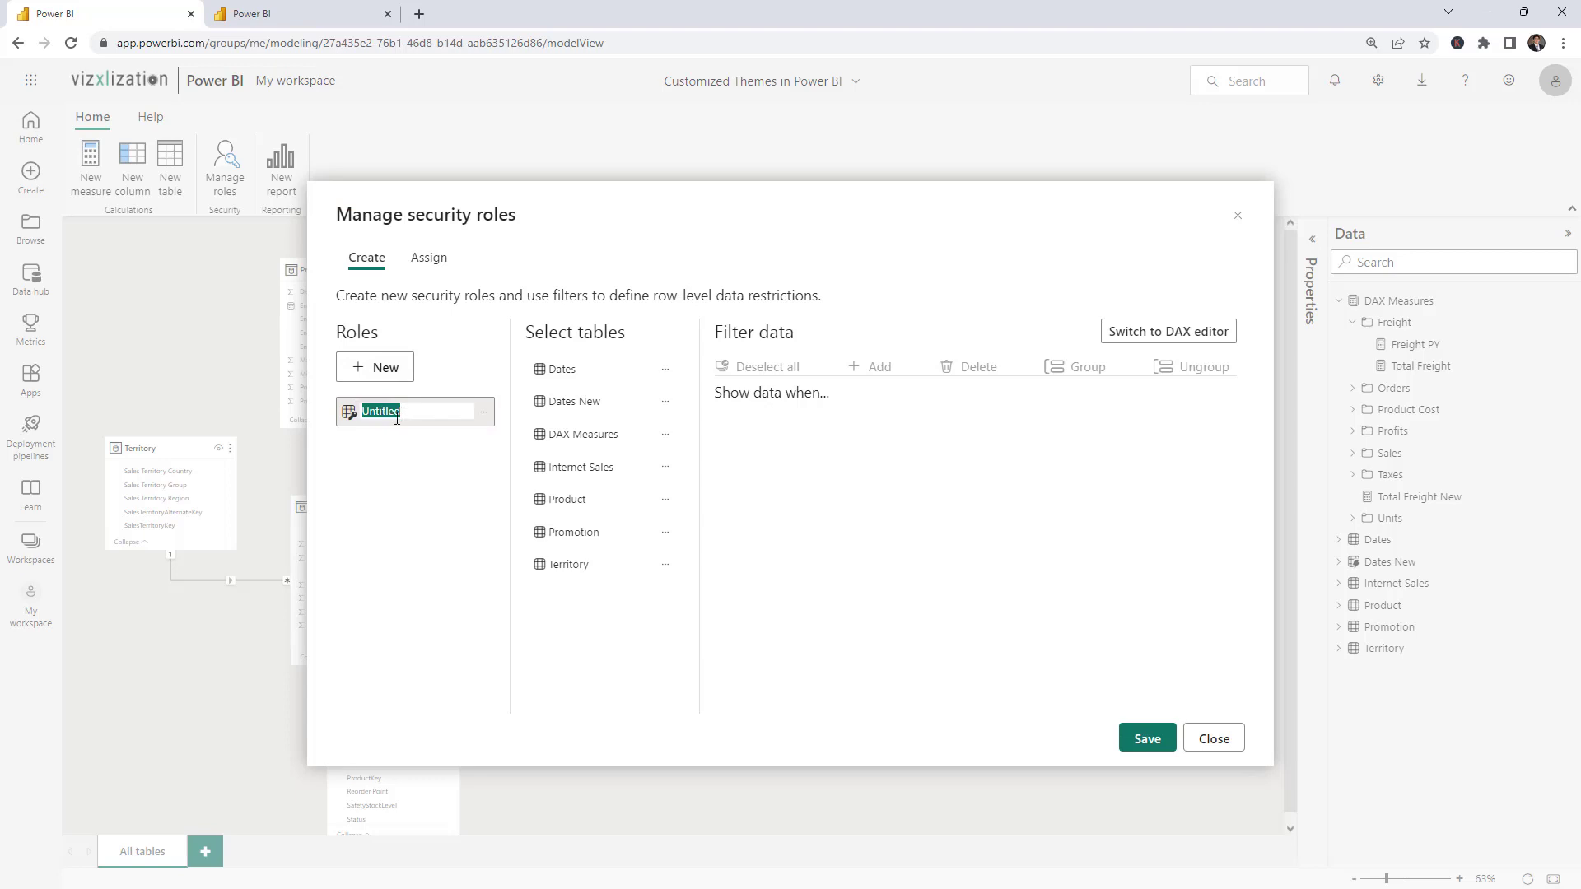
{"action": "type", "text": "Euroip"}
{"action": "key", "text": "Return"}
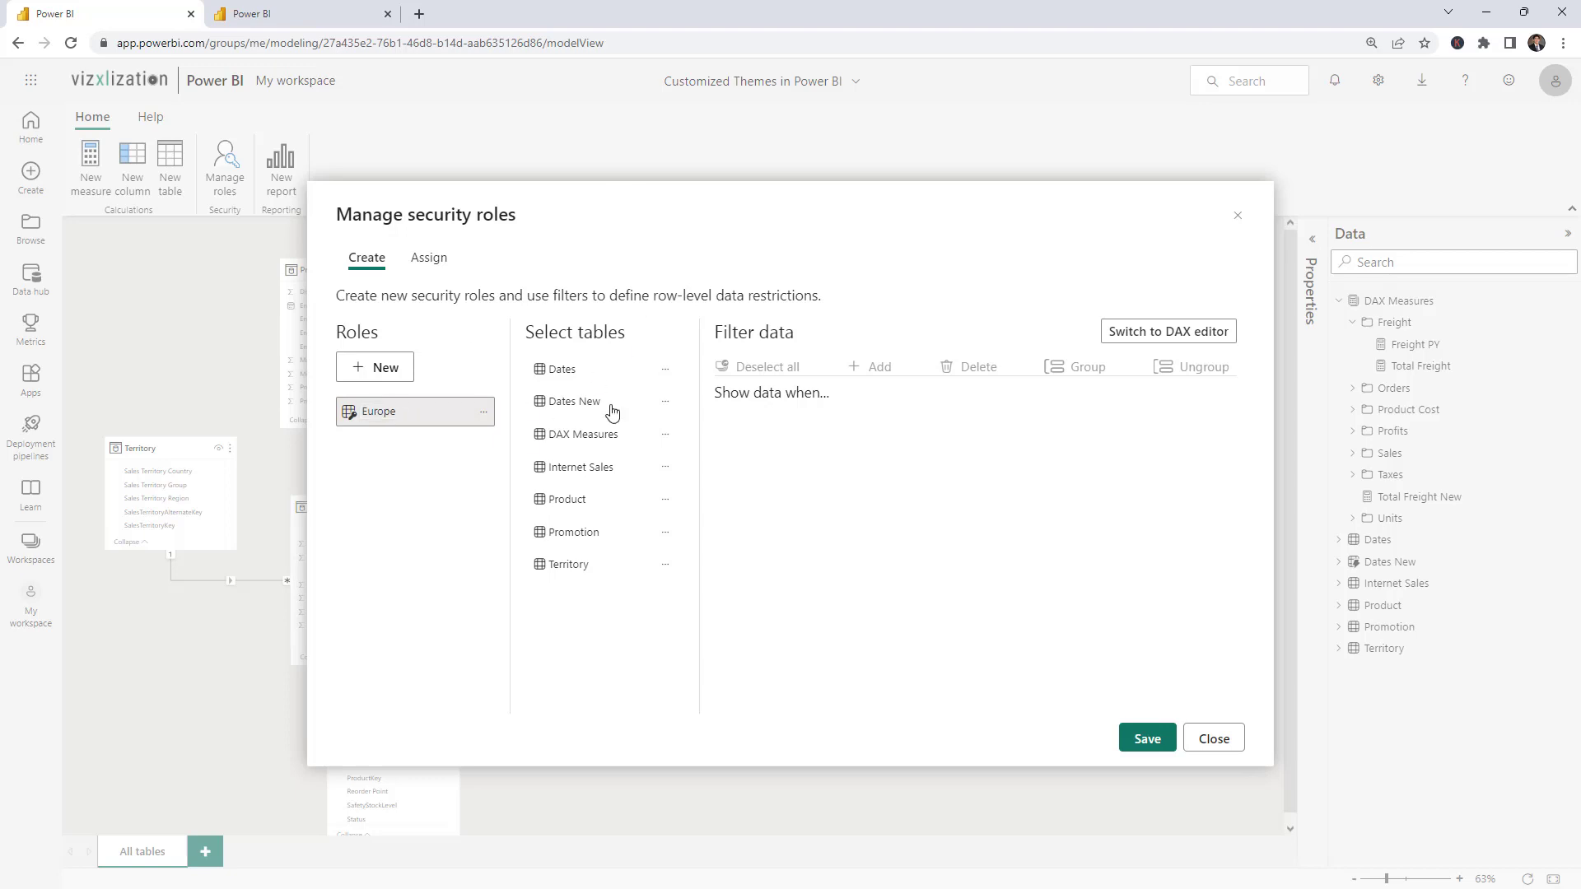
Step: Add a Territory rule (Any): Sales Territory Group equals Europe, and save the role
{"action": "left_click", "coordinate": [579, 572]}
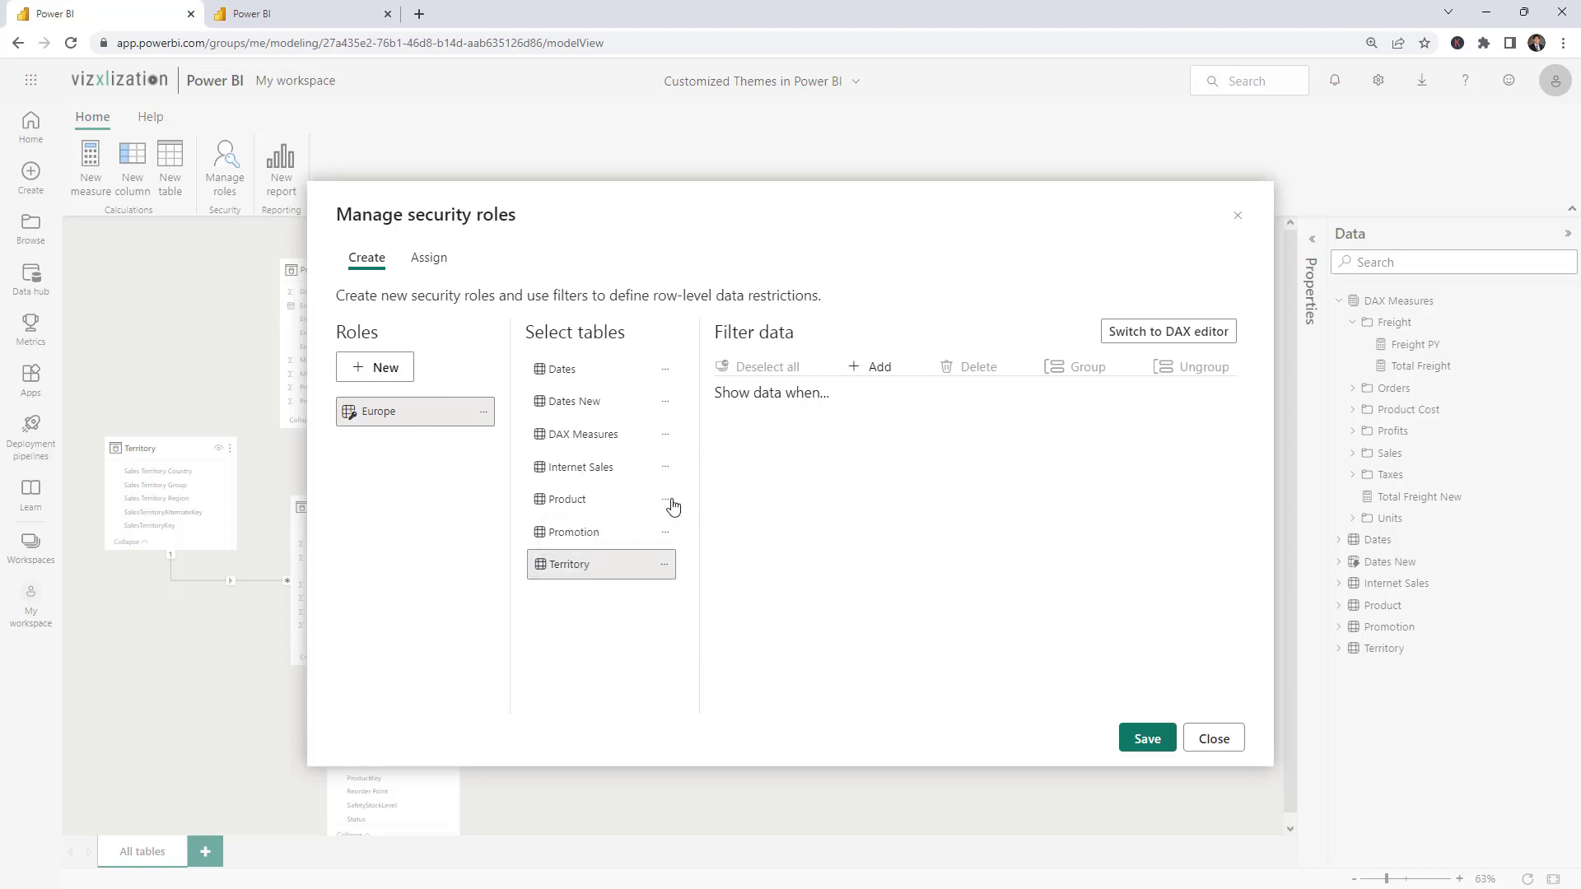
{"action": "left_click", "coordinate": [881, 373]}
{"action": "left_click", "coordinate": [772, 427]}
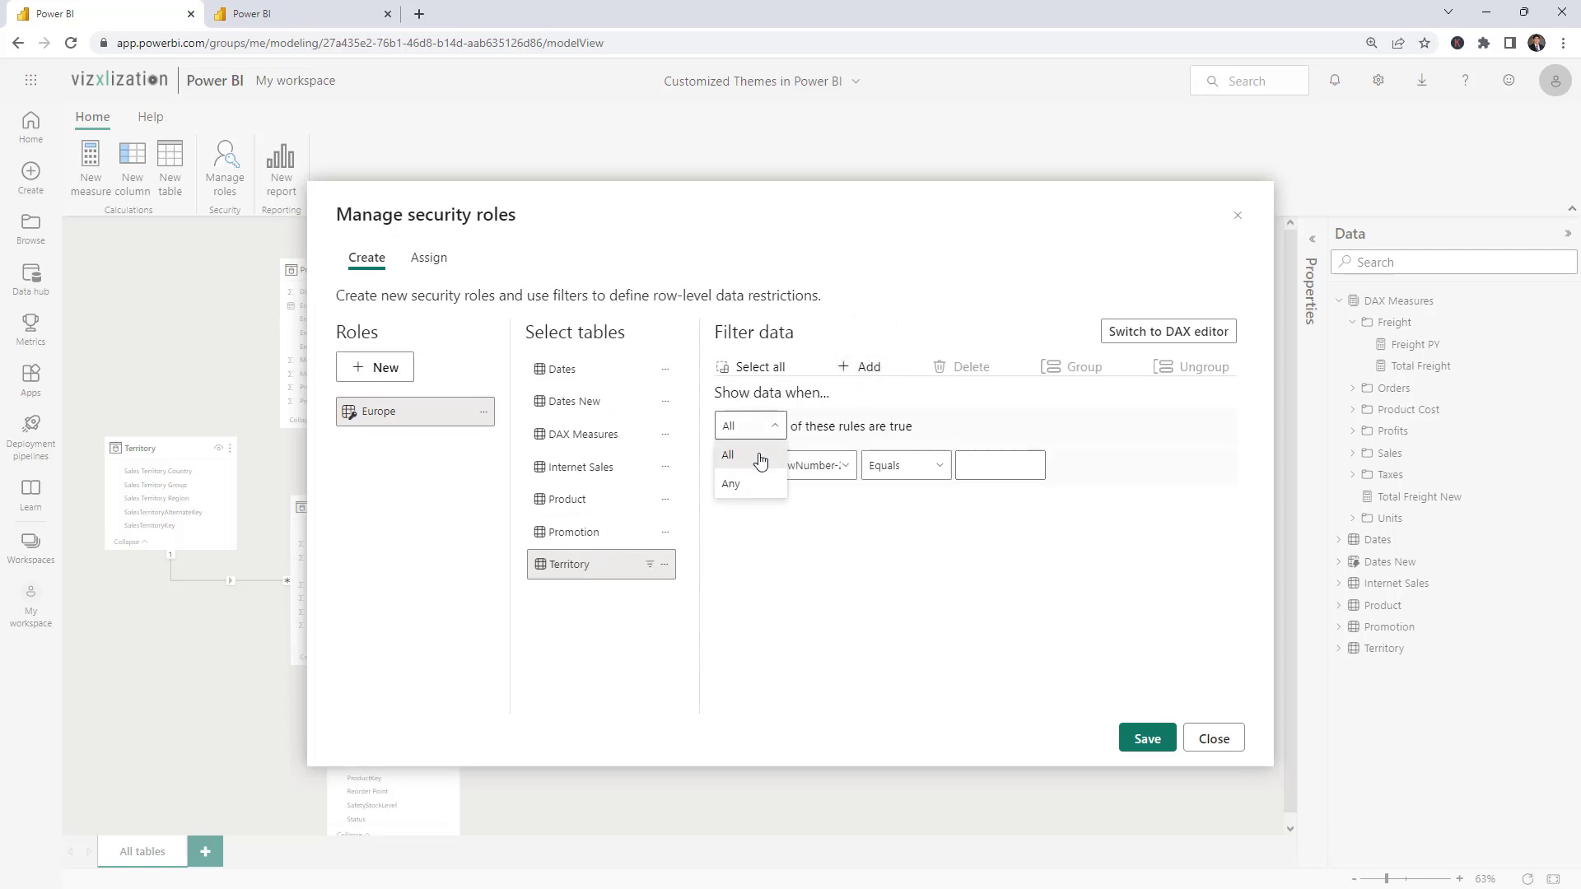
{"action": "left_click", "coordinate": [732, 485]}
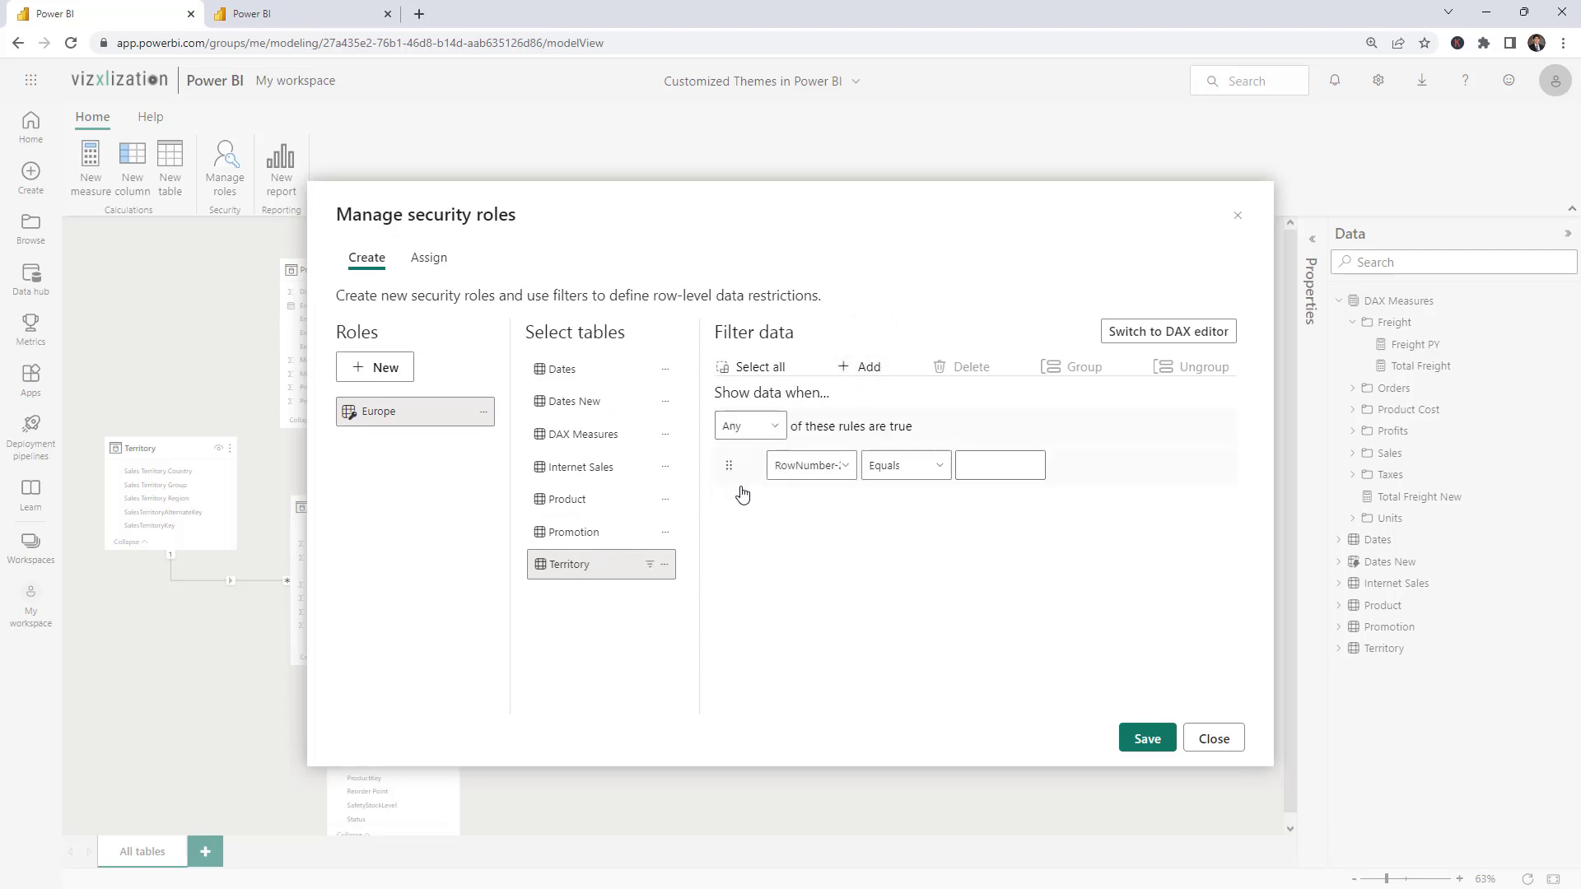
{"action": "left_click", "coordinate": [838, 467]}
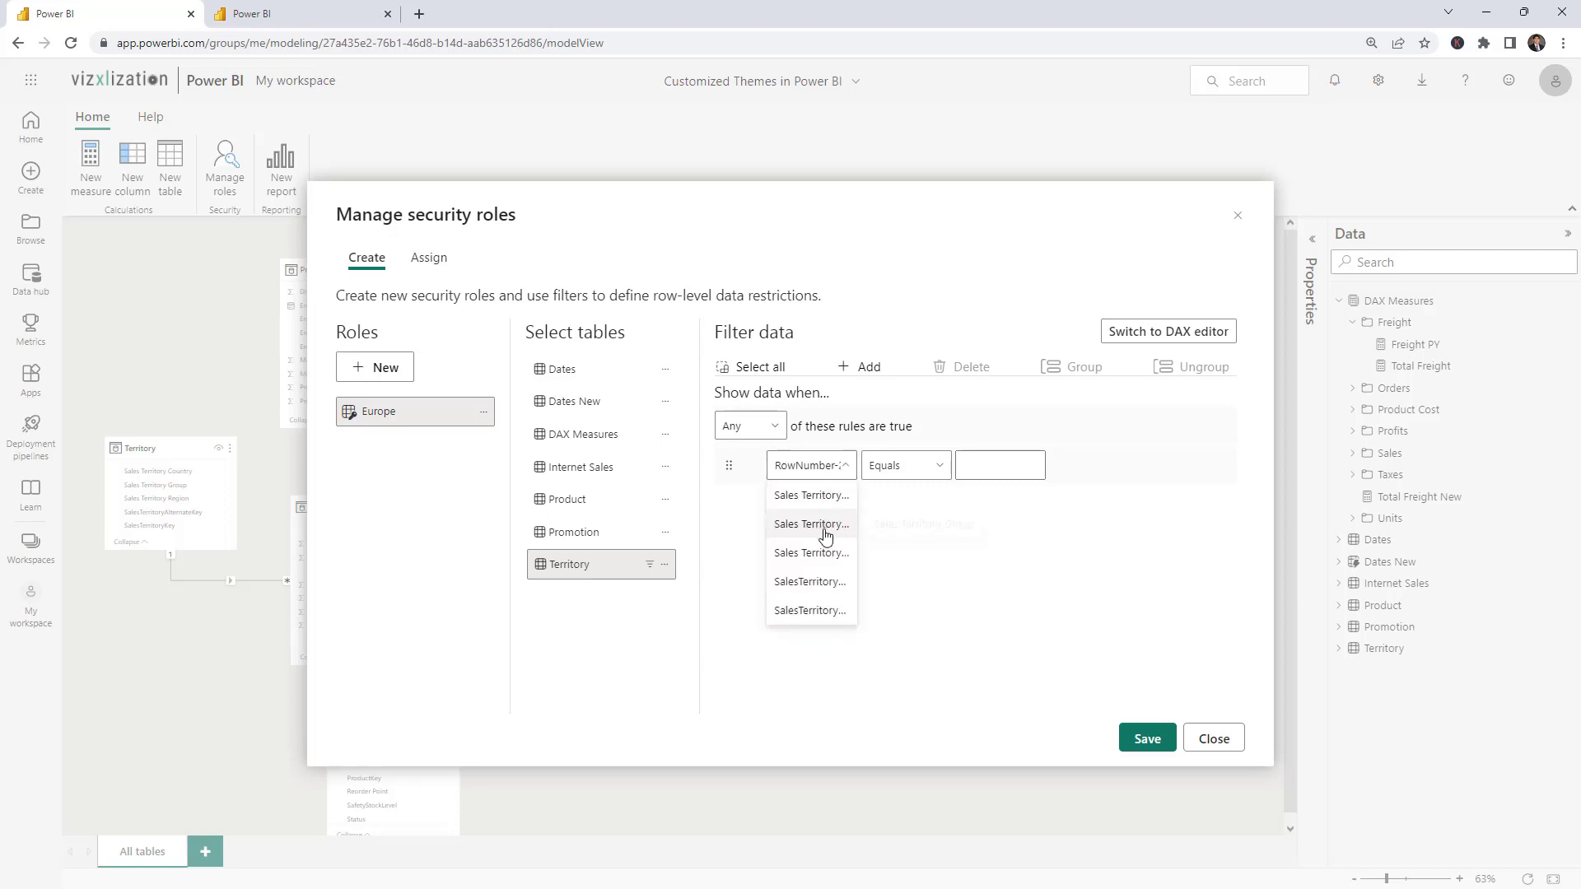
{"action": "left_click", "coordinate": [826, 535]}
{"action": "left_click", "coordinate": [1033, 466]}
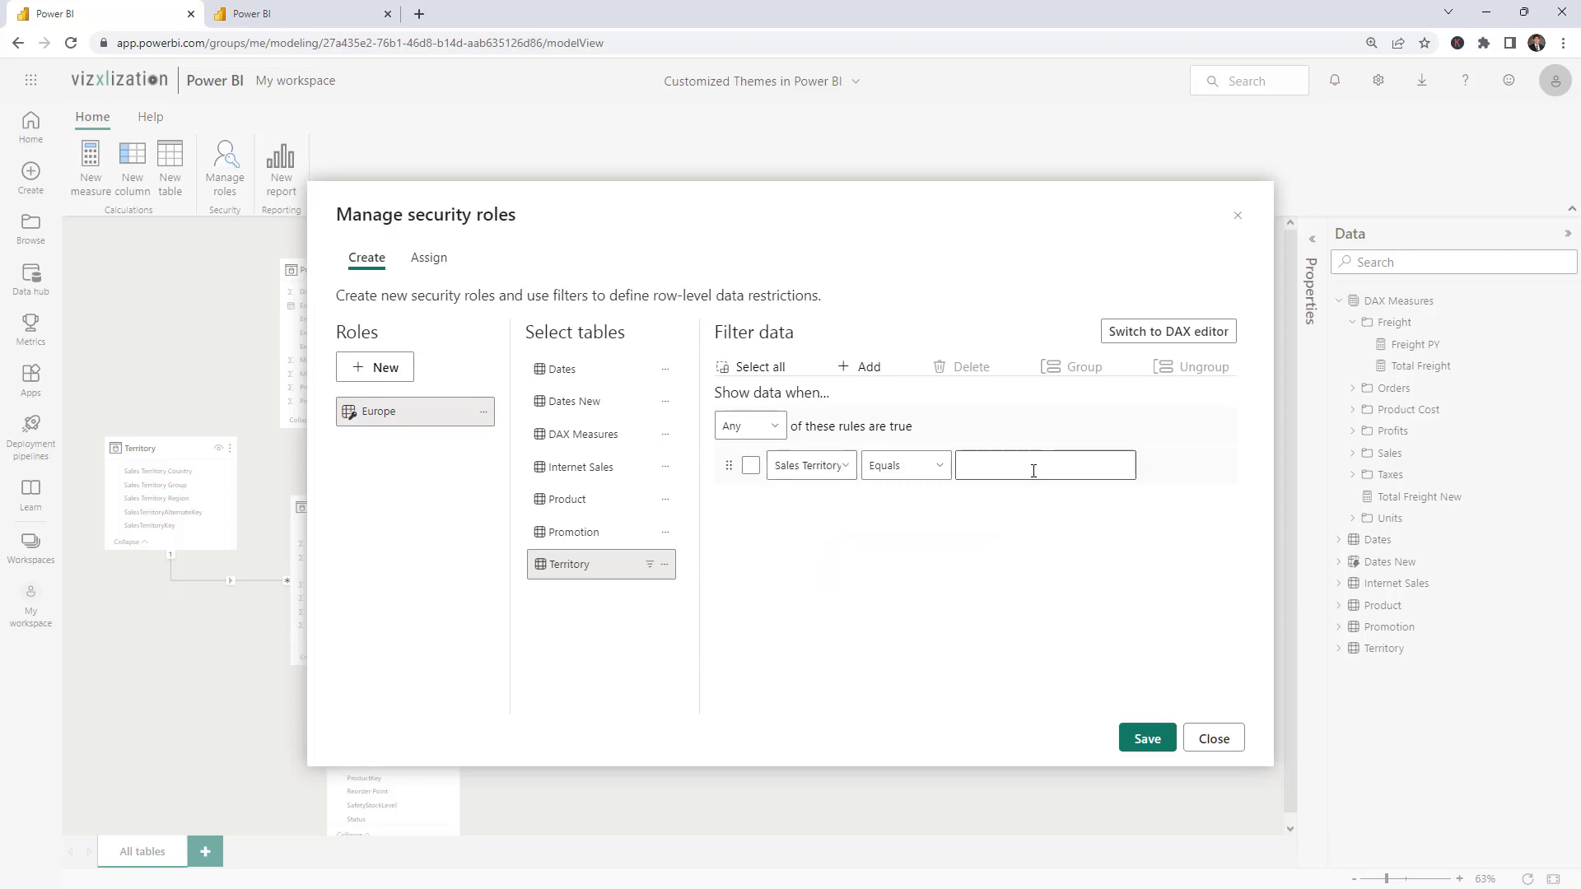
{"action": "type", "text": "Europe"}
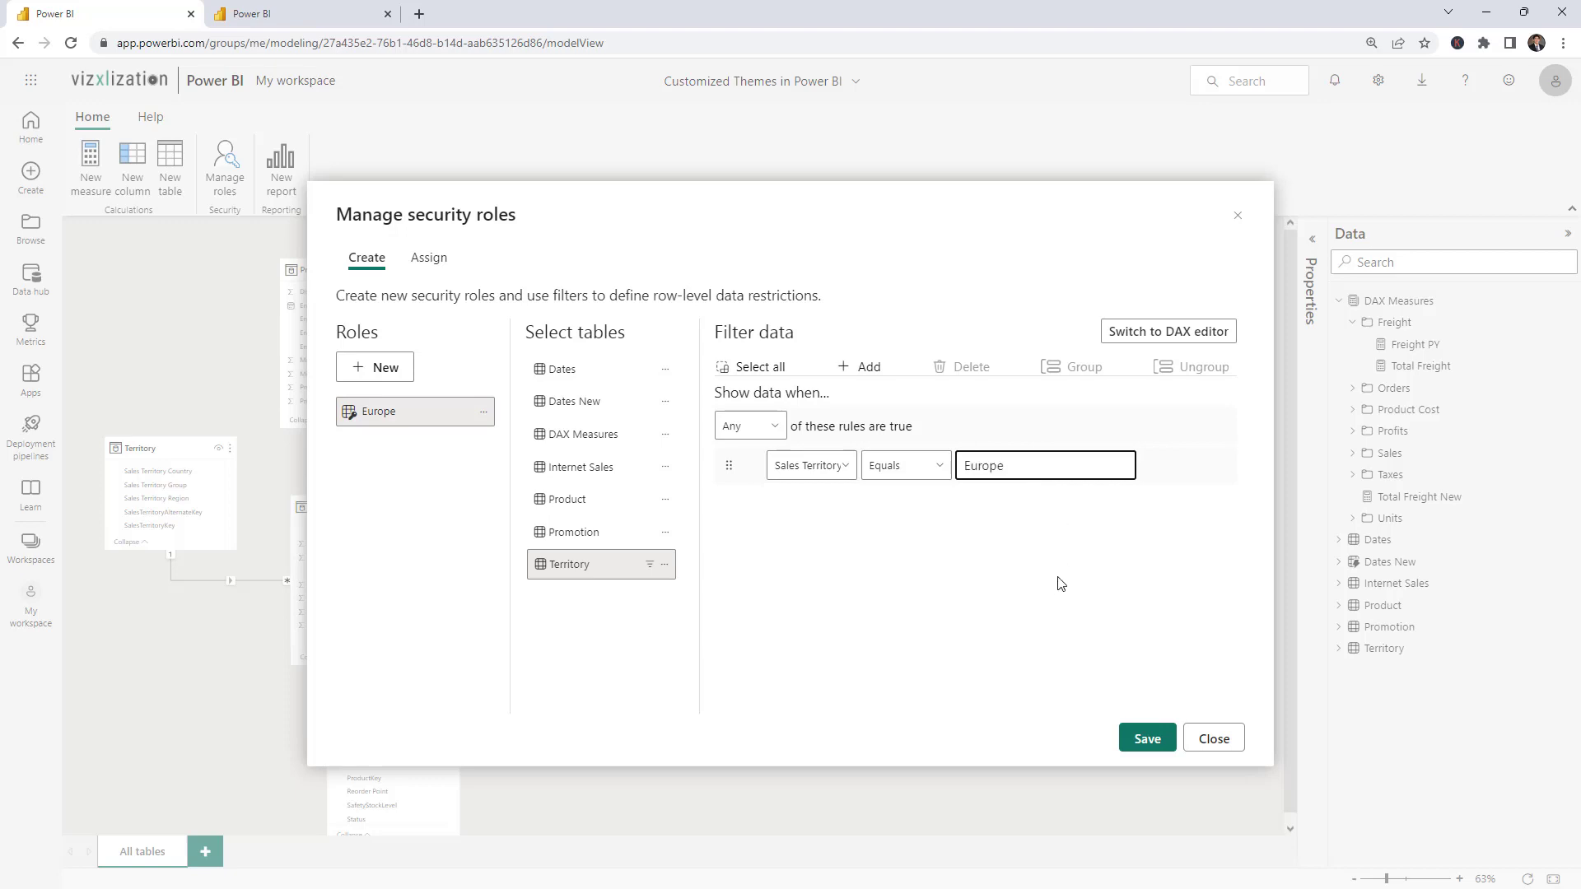
{"action": "left_click", "coordinate": [1126, 736]}
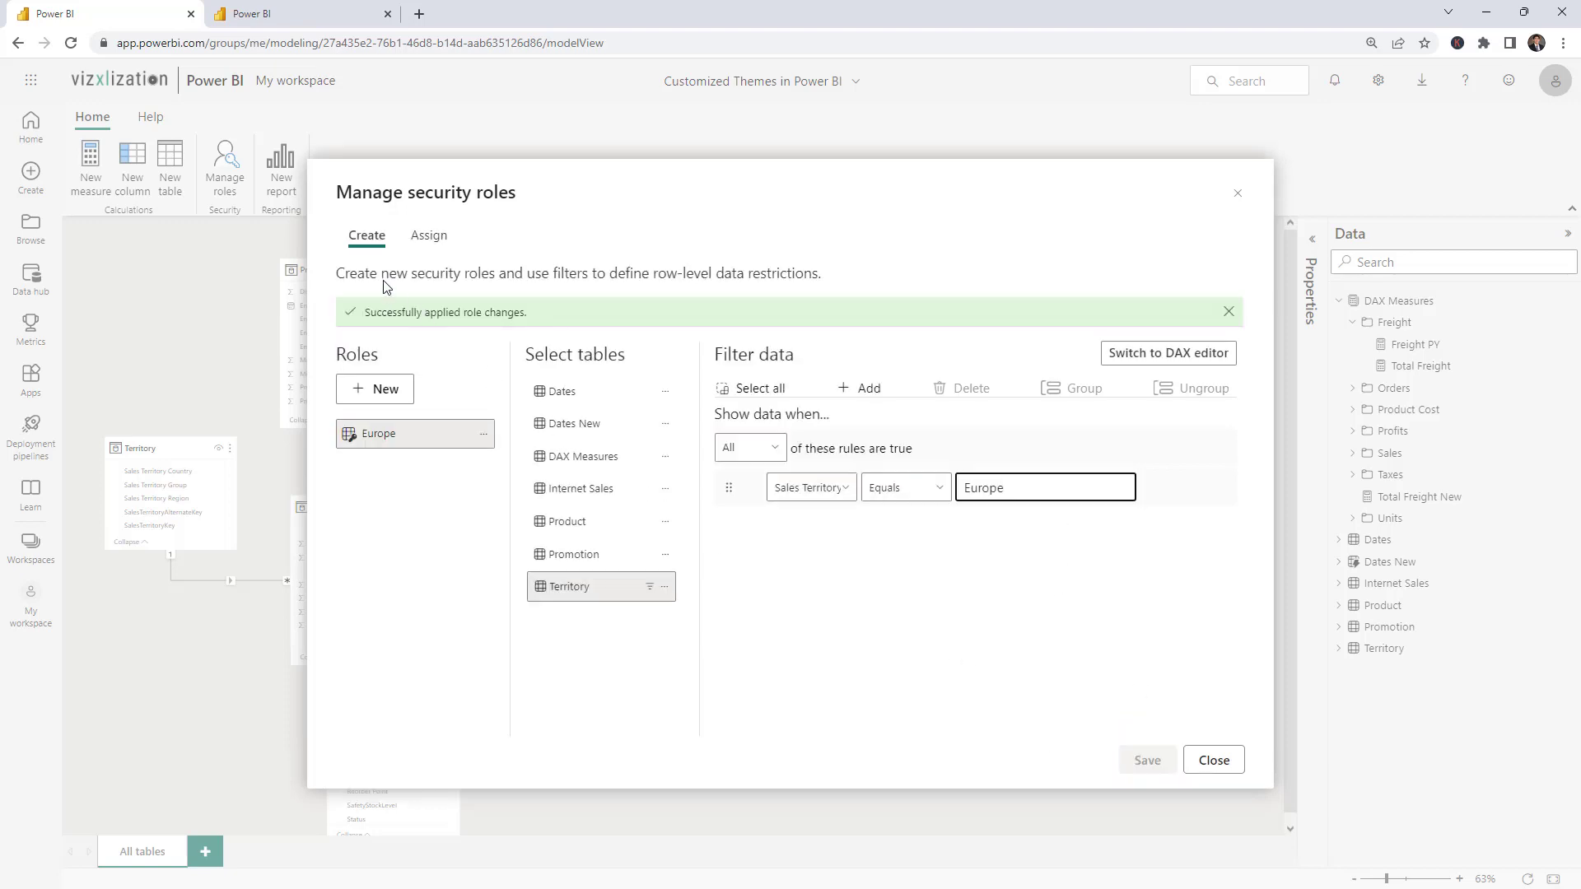
Step: Assign the searched workspace user as a Europe role member, save, and close the roles window
{"action": "left_click", "coordinate": [429, 236]}
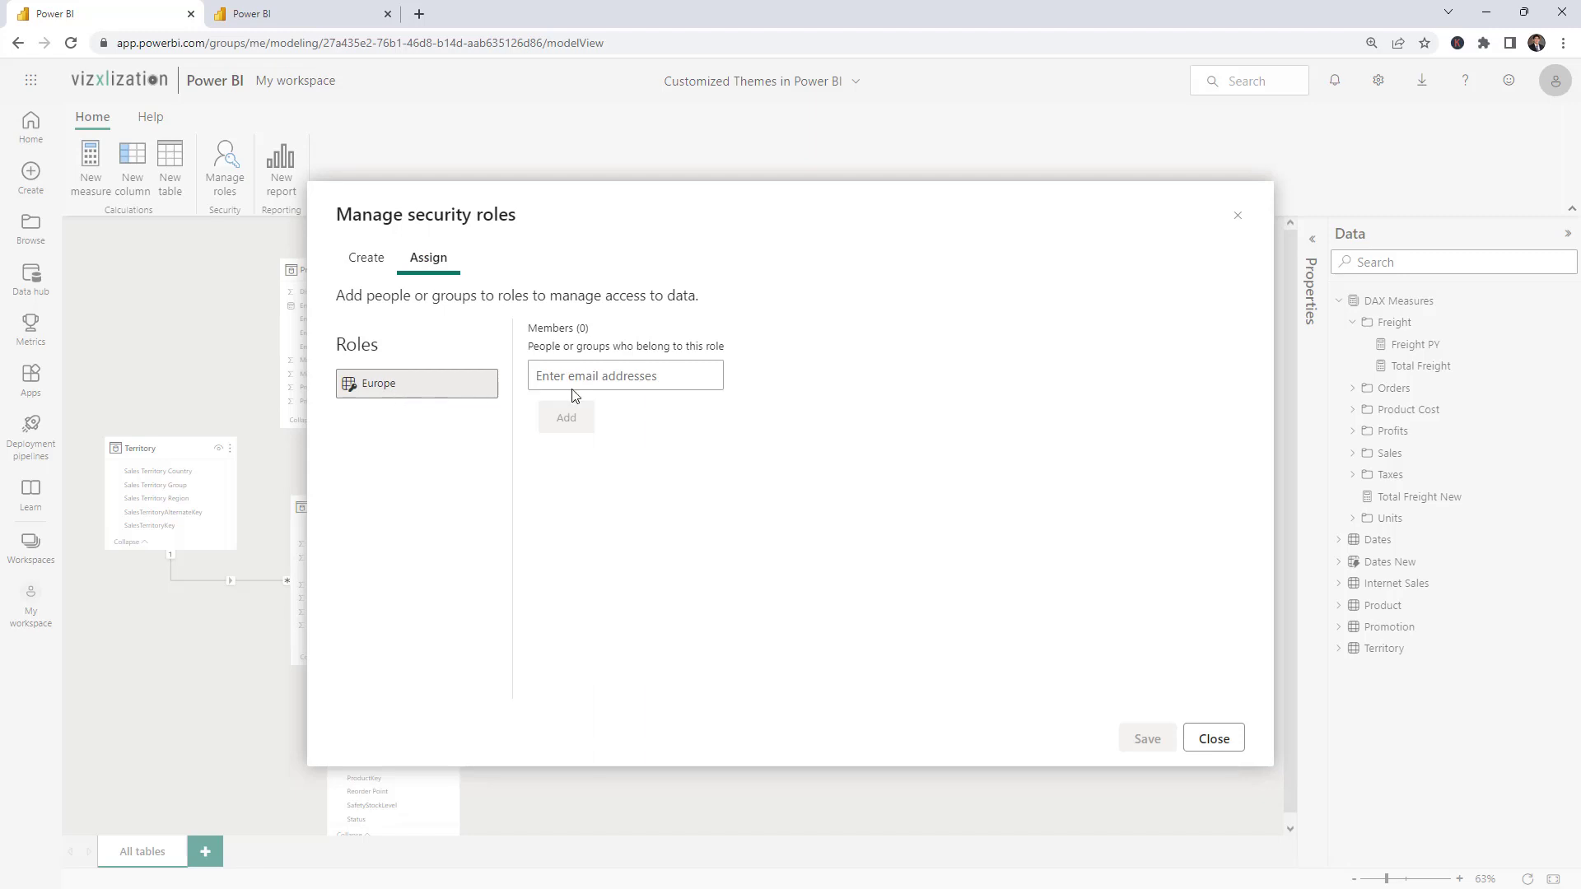
{"action": "left_click", "coordinate": [639, 375]}
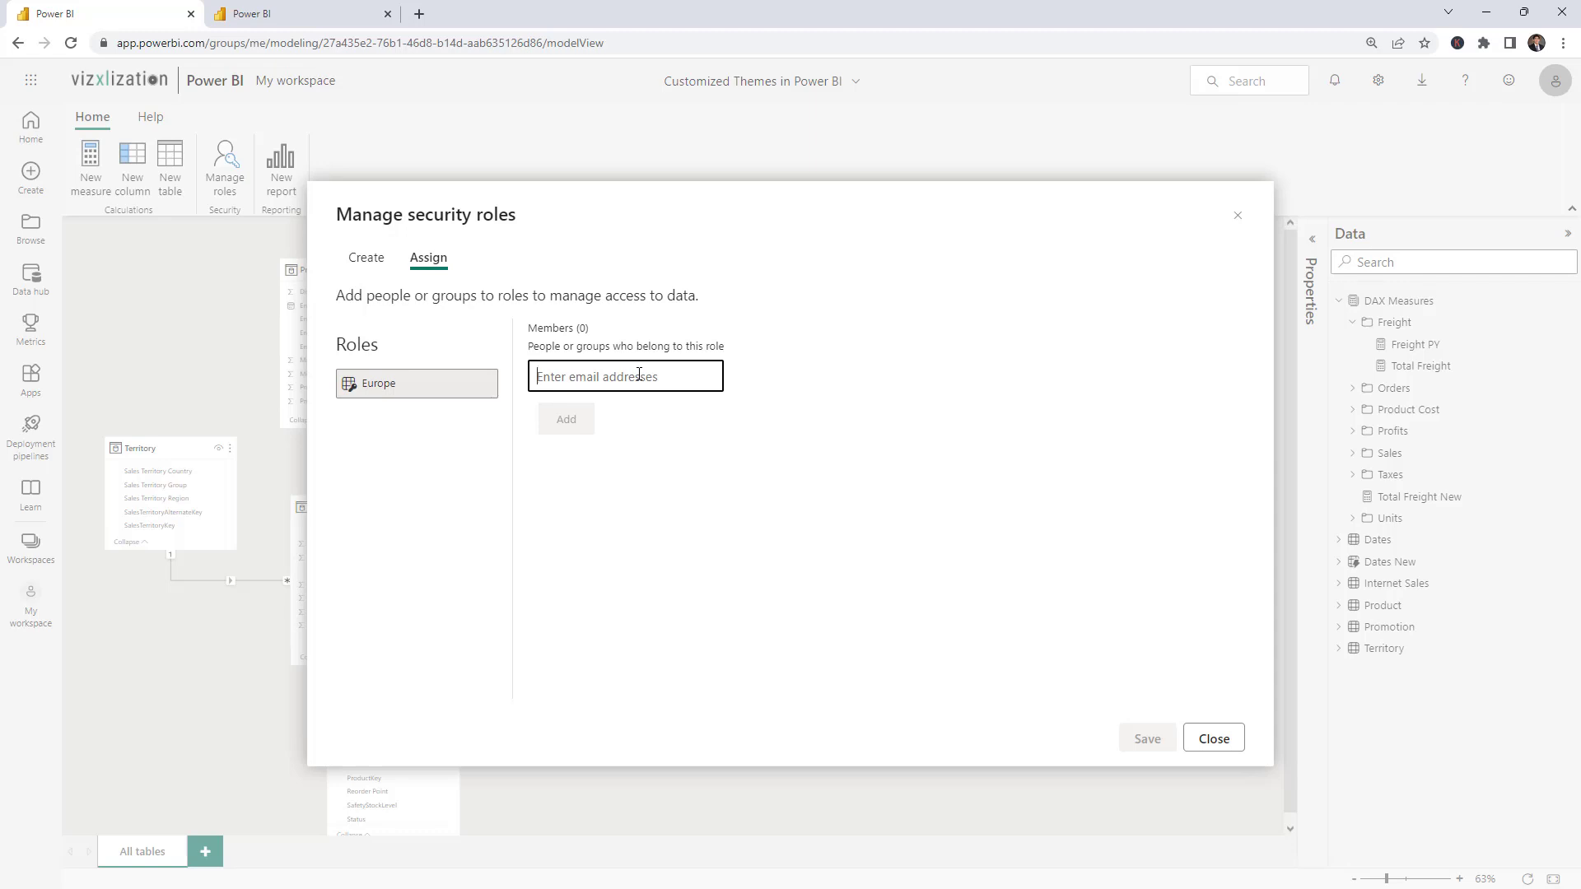
{"action": "type", "text": "nestor"}
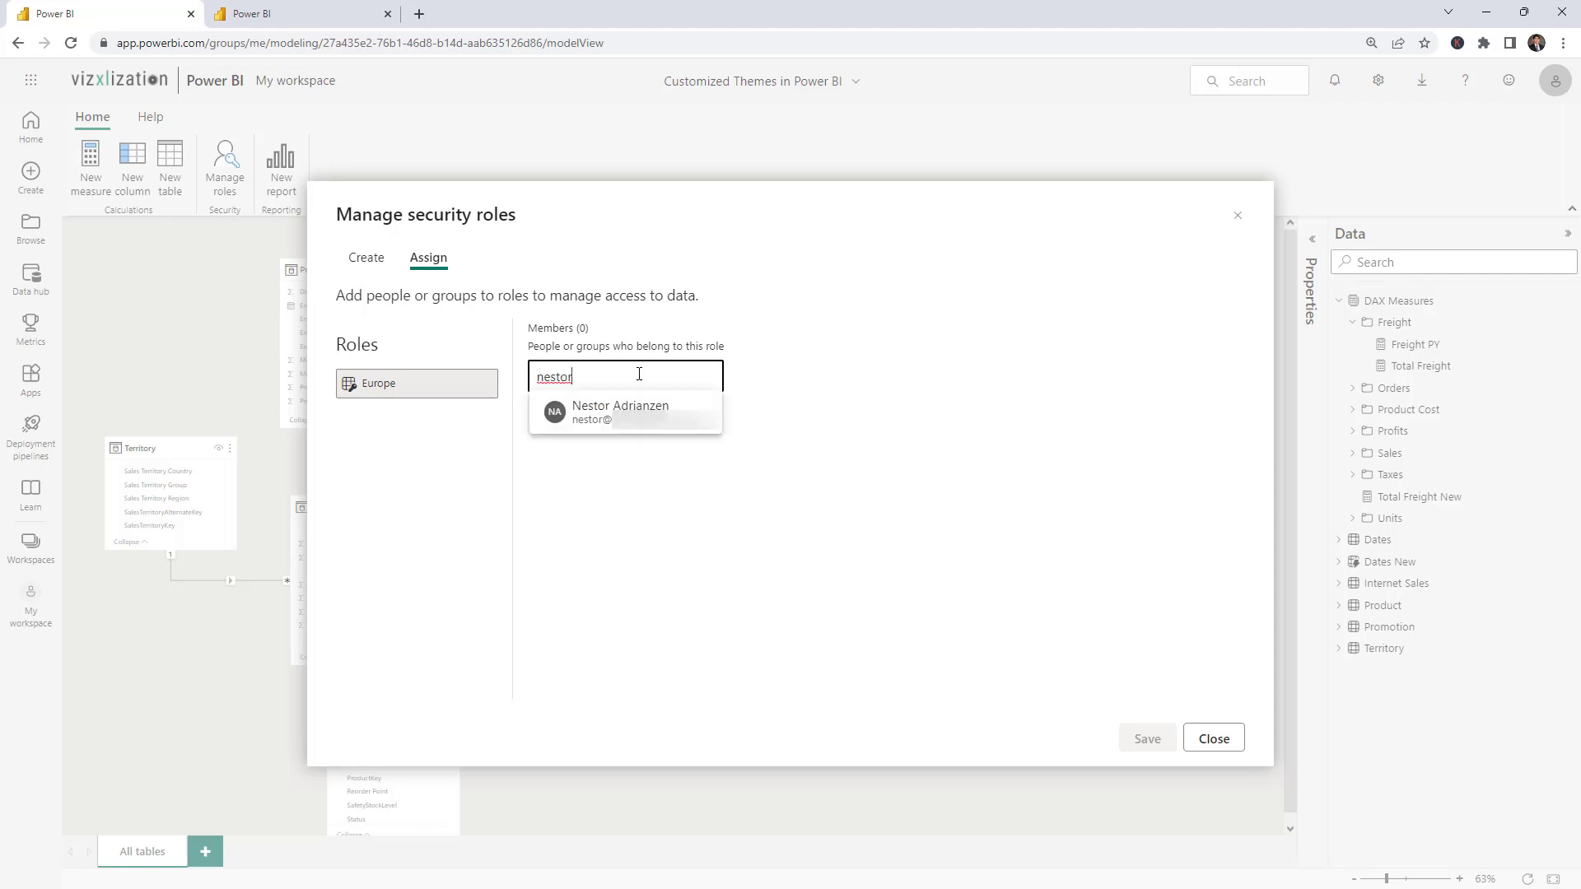
{"action": "left_click", "coordinate": [642, 420]}
{"action": "left_click", "coordinate": [574, 463]}
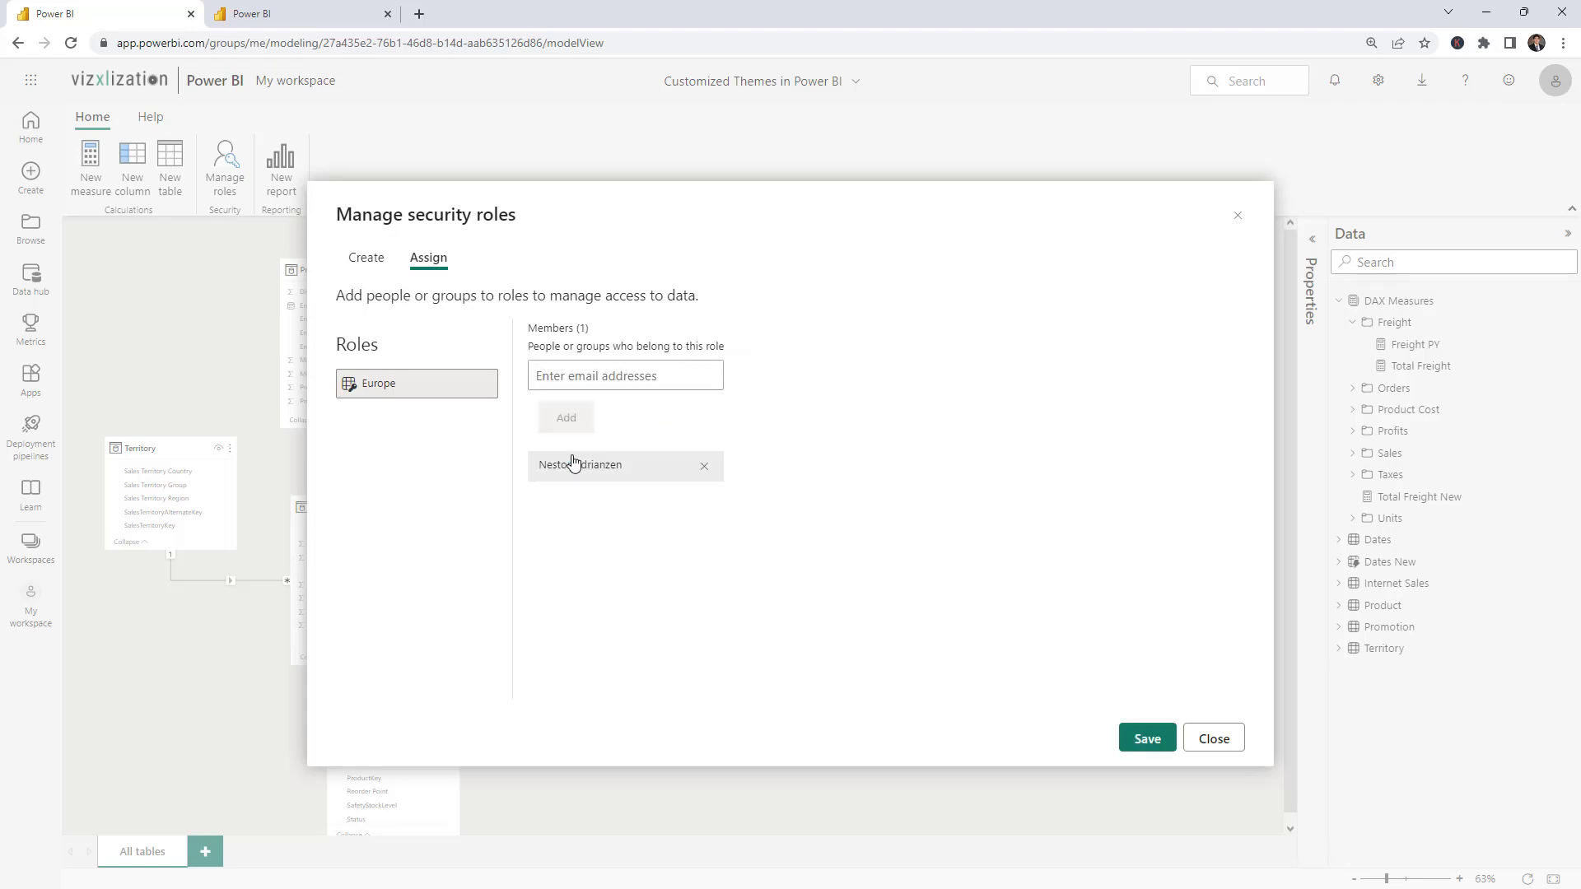
{"action": "left_click", "coordinate": [1147, 738]}
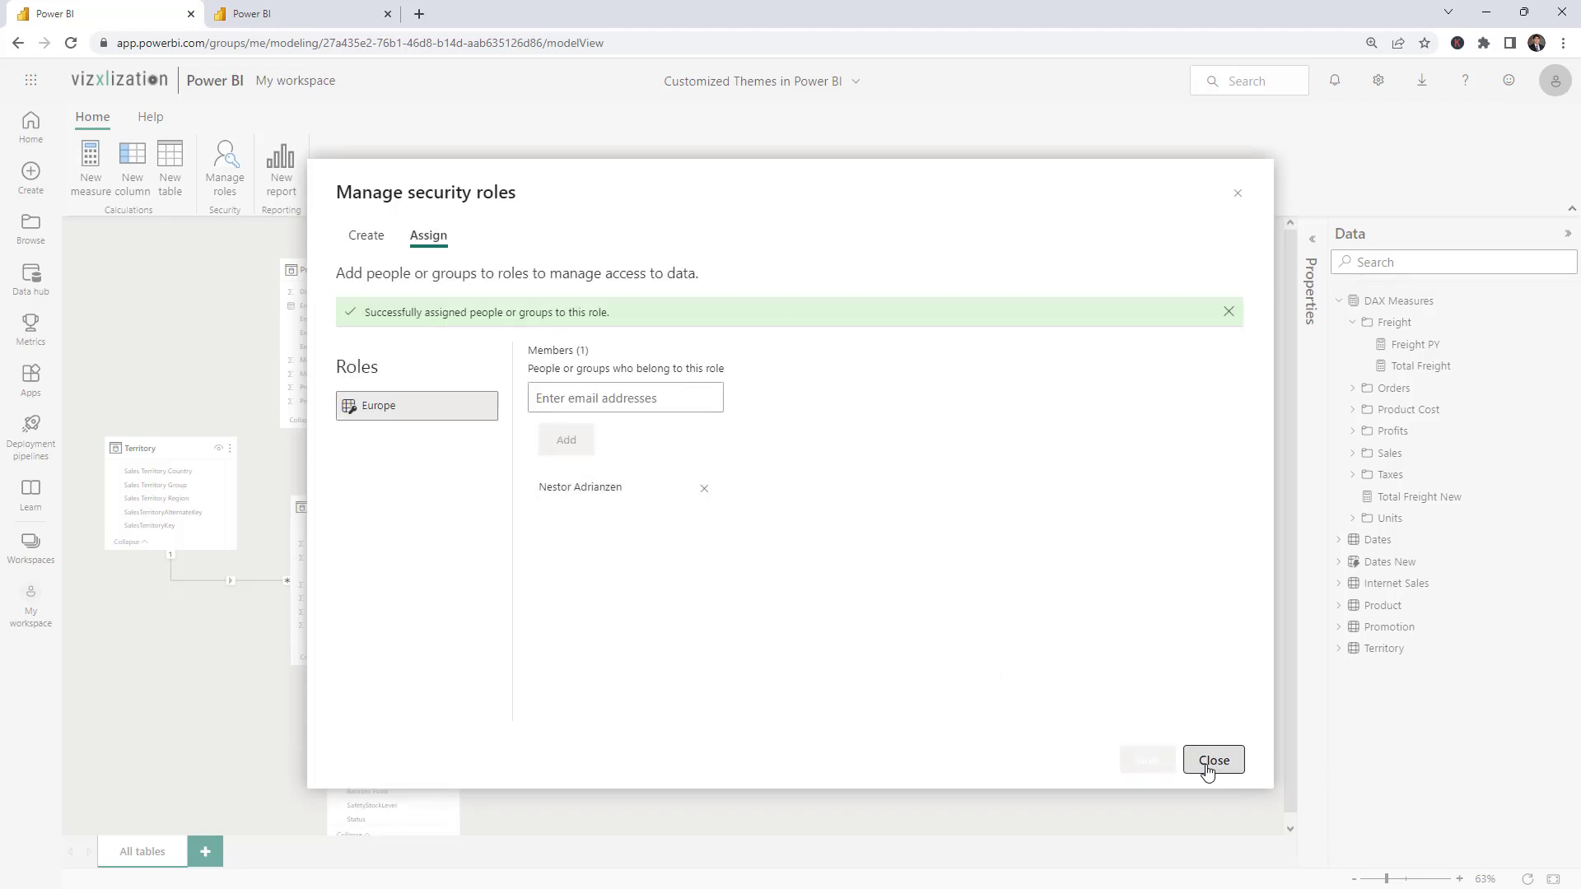
{"action": "left_click", "coordinate": [1210, 762]}
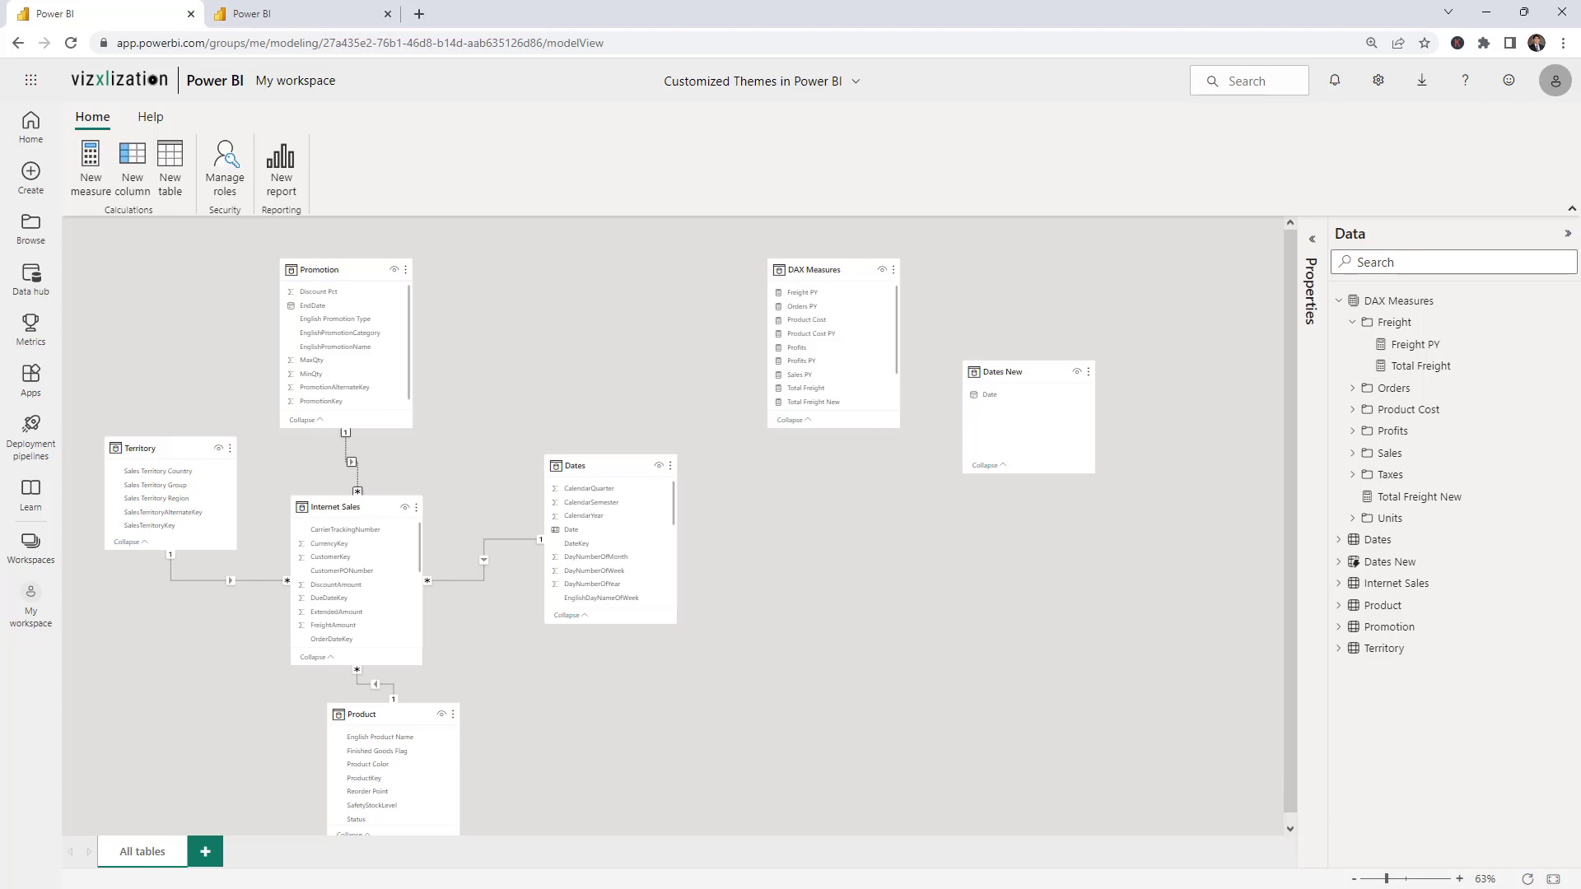
Step: Start a new report and add Total Freight New as a clustered bar chart
{"action": "left_click", "coordinate": [288, 174]}
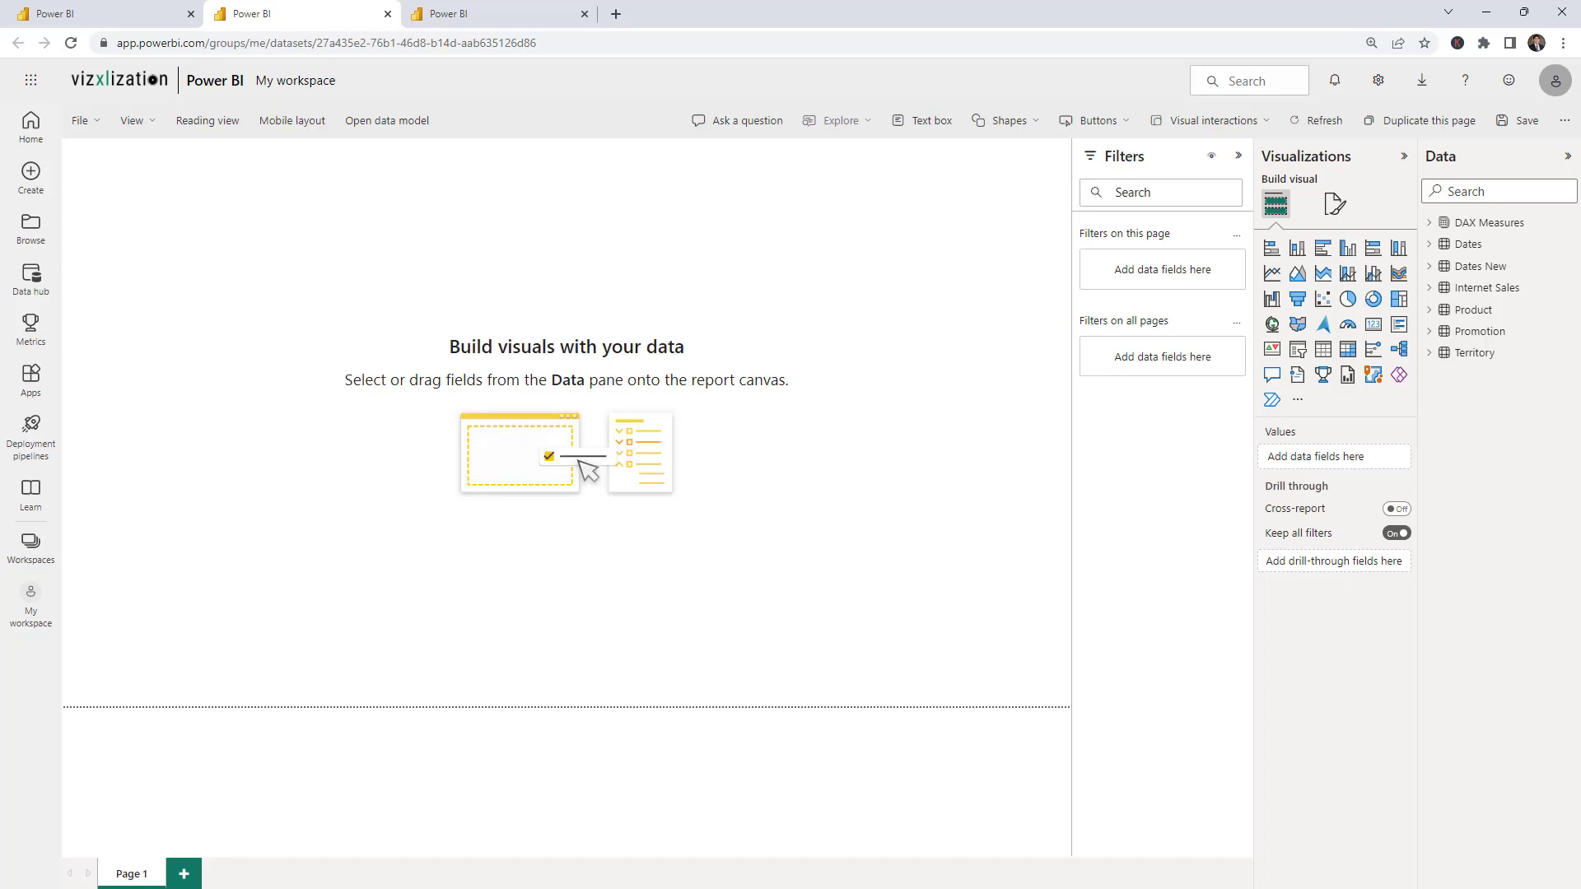
{"action": "left_click", "coordinate": [1430, 223]}
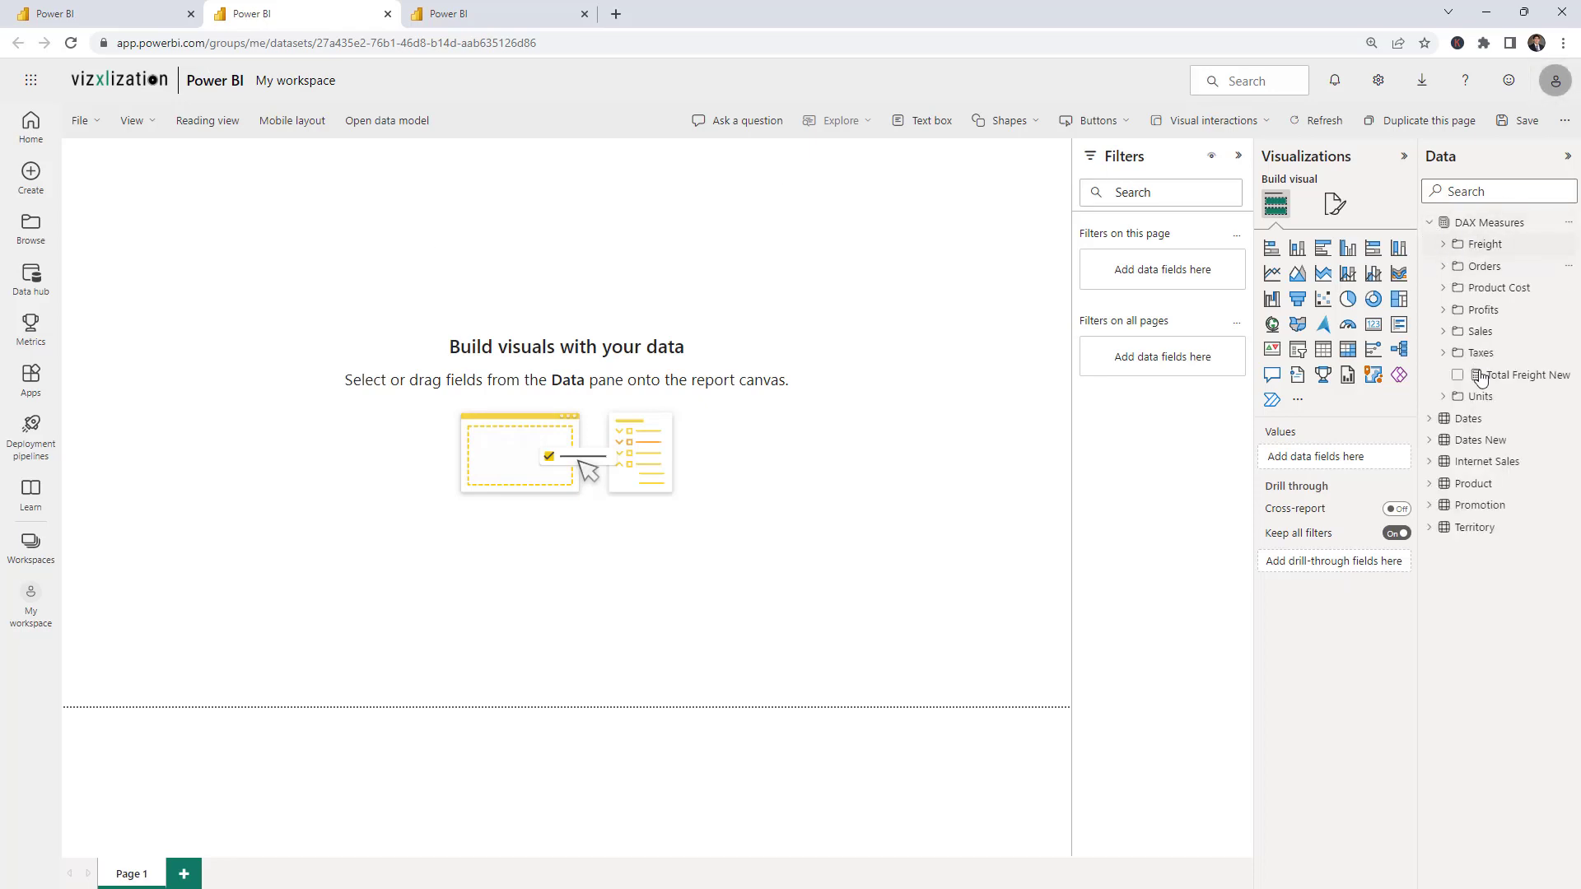
{"action": "left_click_drag", "start_coordinate": [1524, 385], "coordinate": [334, 304]}
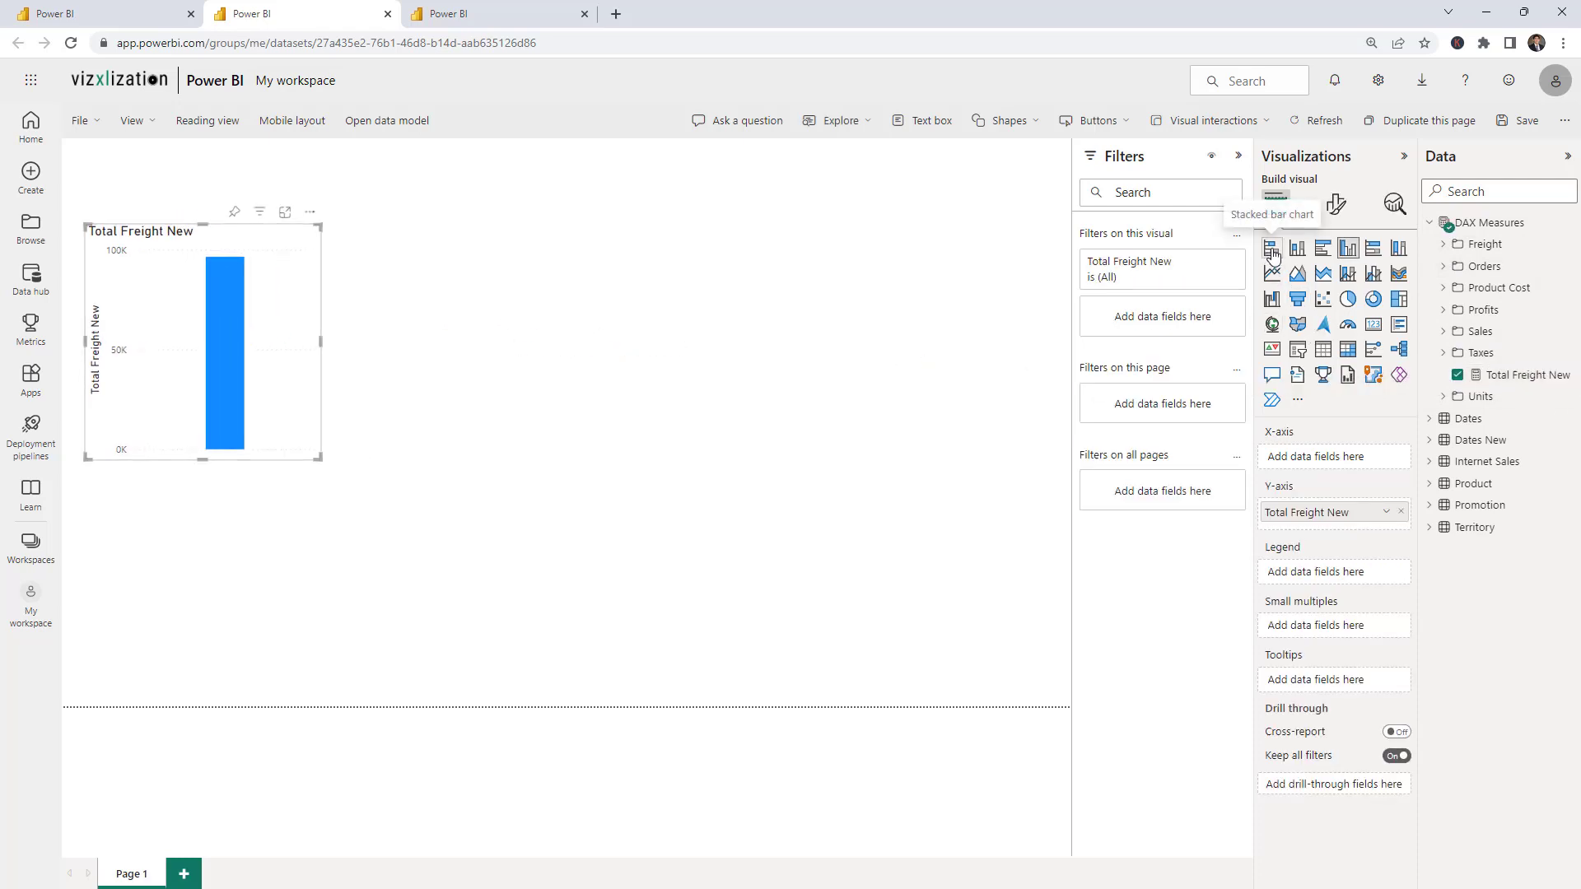
{"action": "left_click", "coordinate": [1322, 248]}
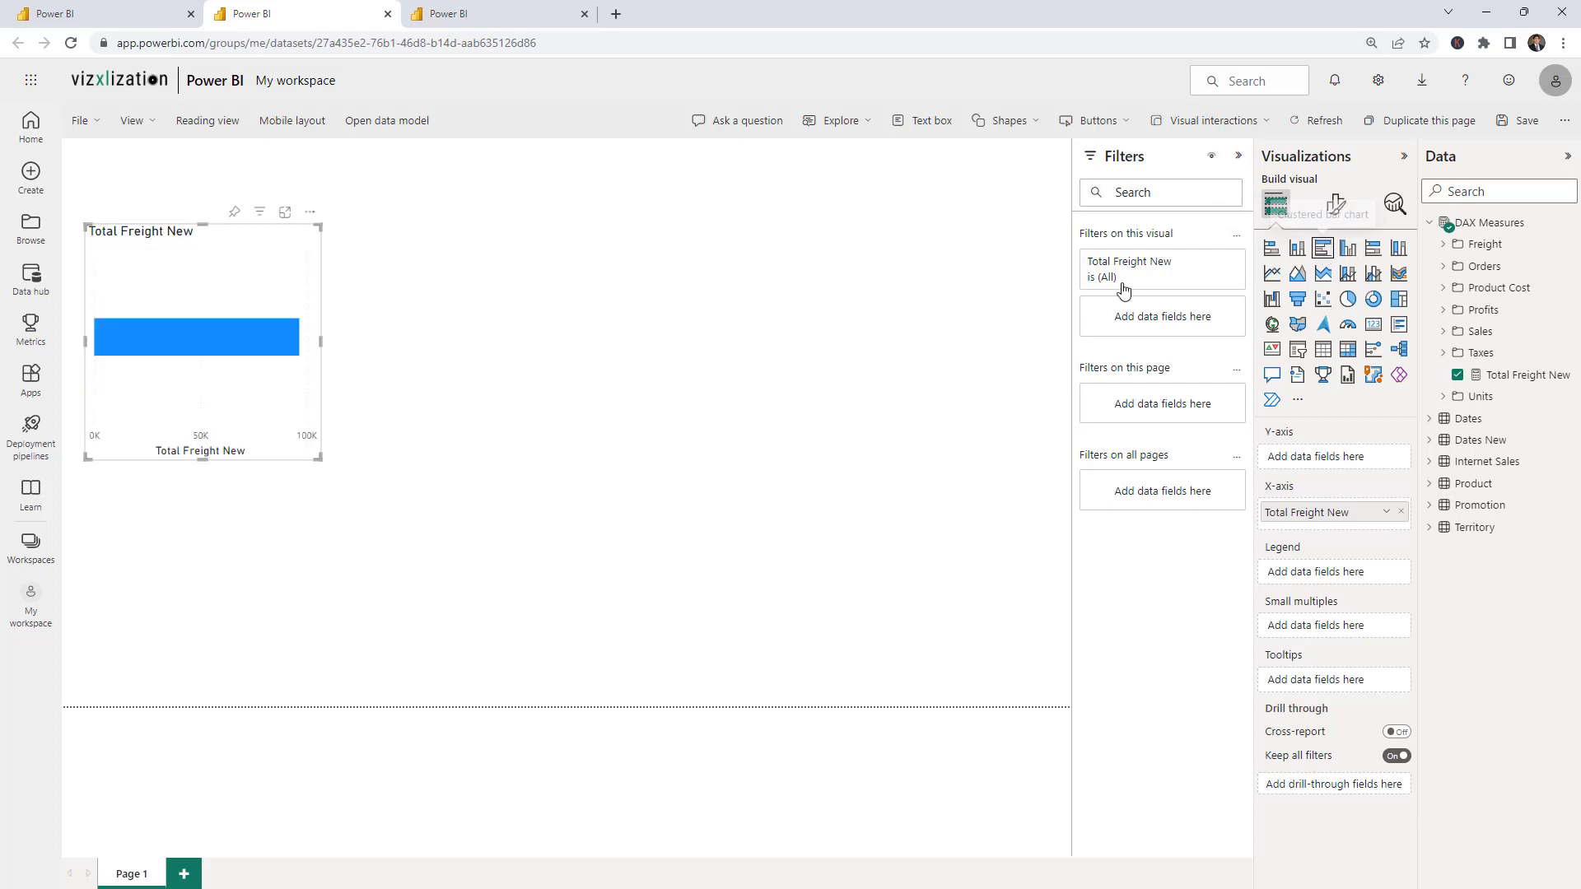
{"action": "left_click_drag", "start_coordinate": [254, 409], "coordinate": [326, 443]}
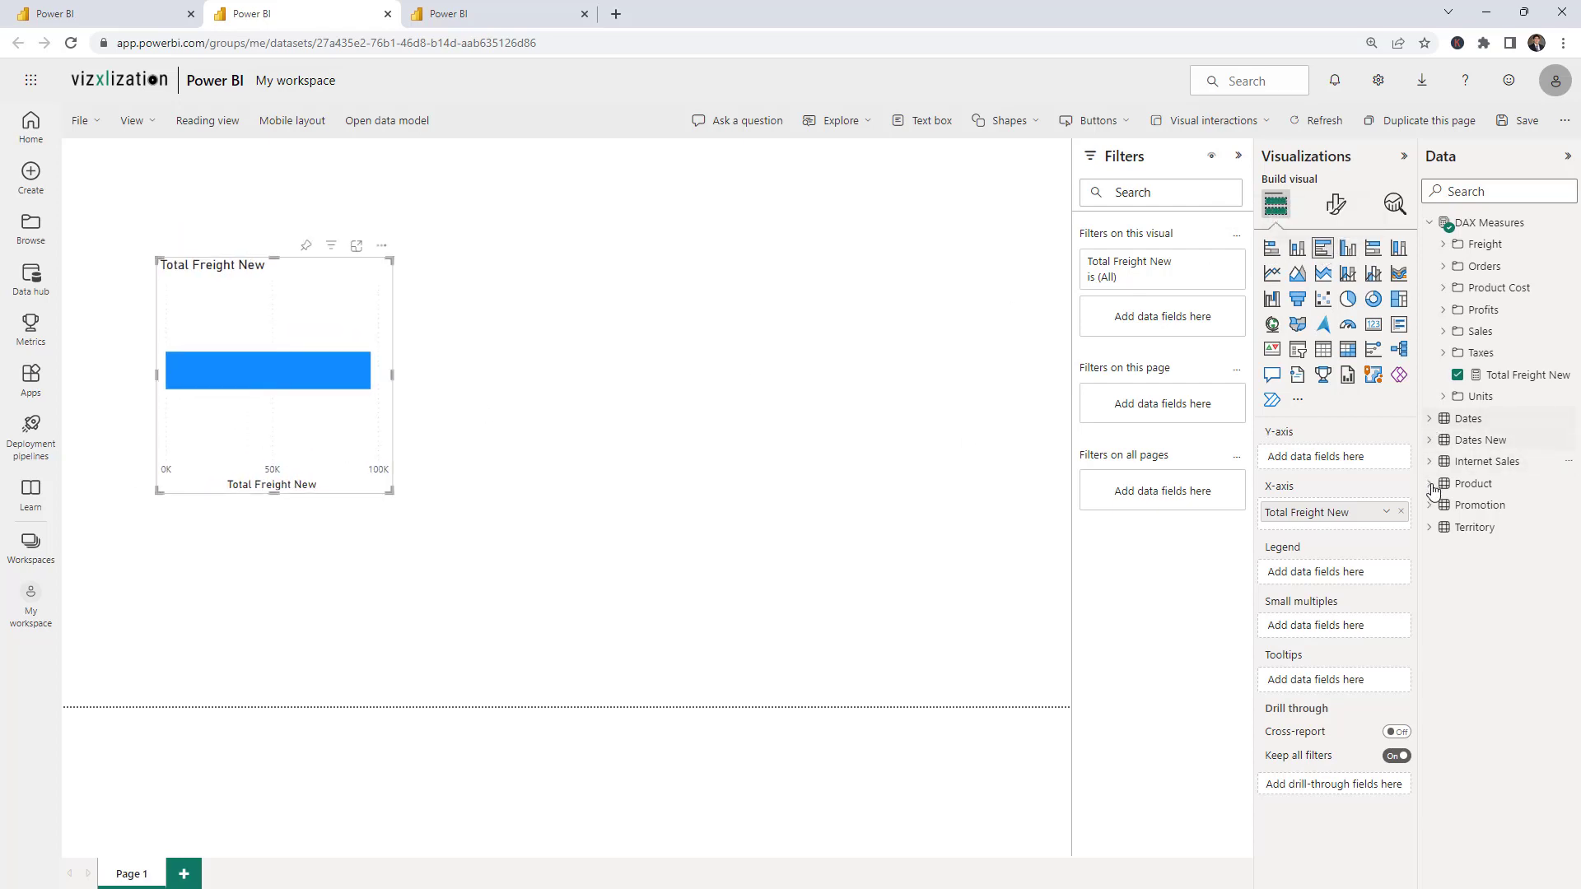
Step: Put Territory's Sales Territory Group on the Y-axis and widen the bar chart across the page
{"action": "left_click", "coordinate": [1431, 530]}
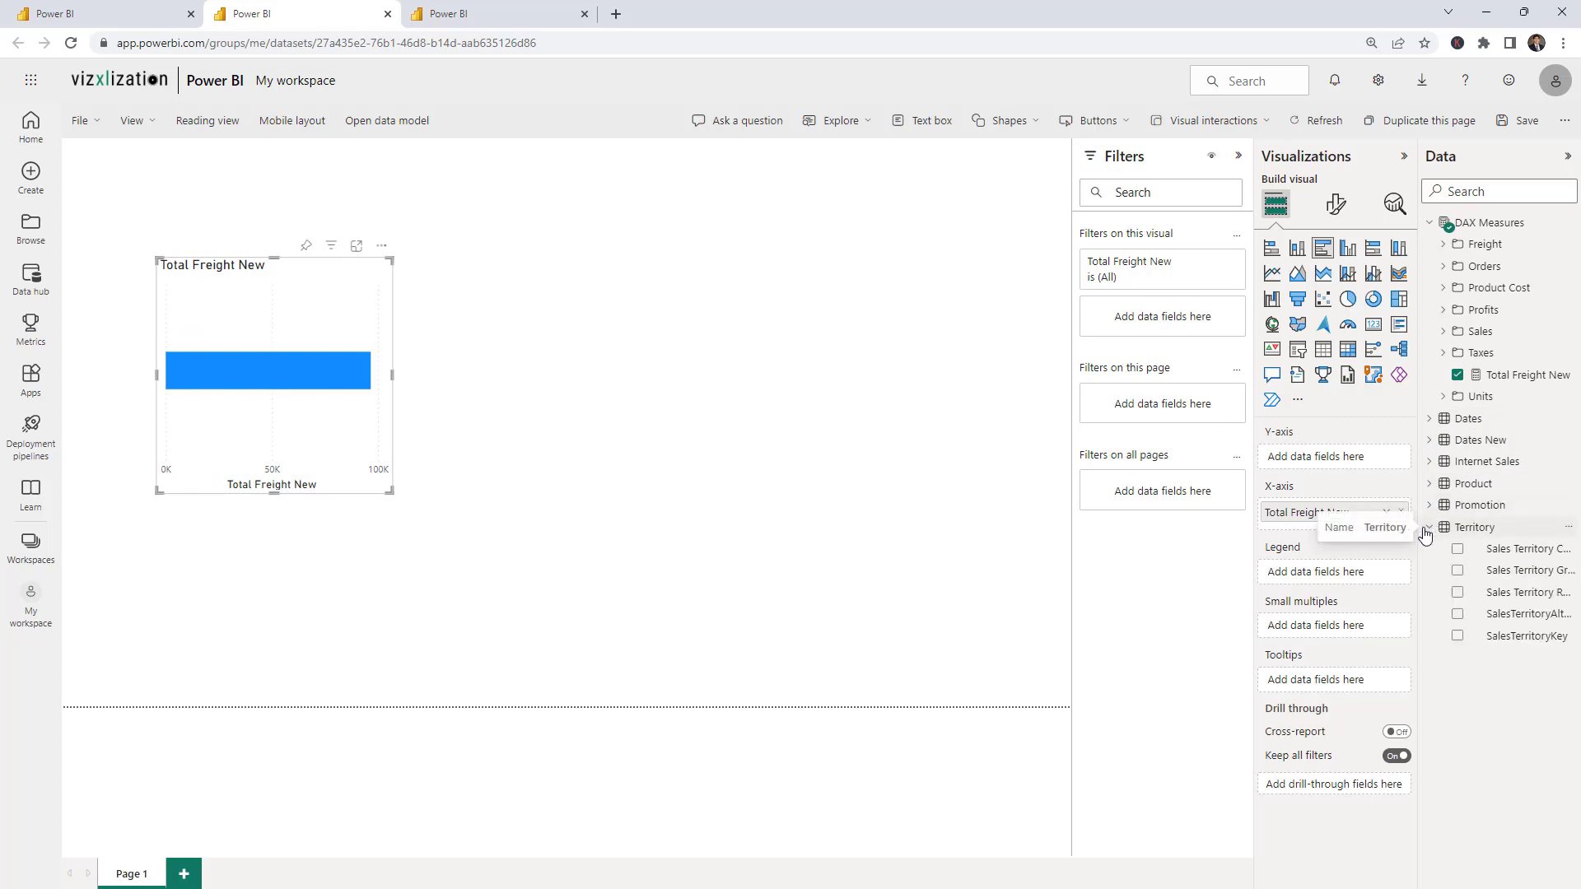
{"action": "left_click_drag", "start_coordinate": [1523, 570], "coordinate": [306, 428]}
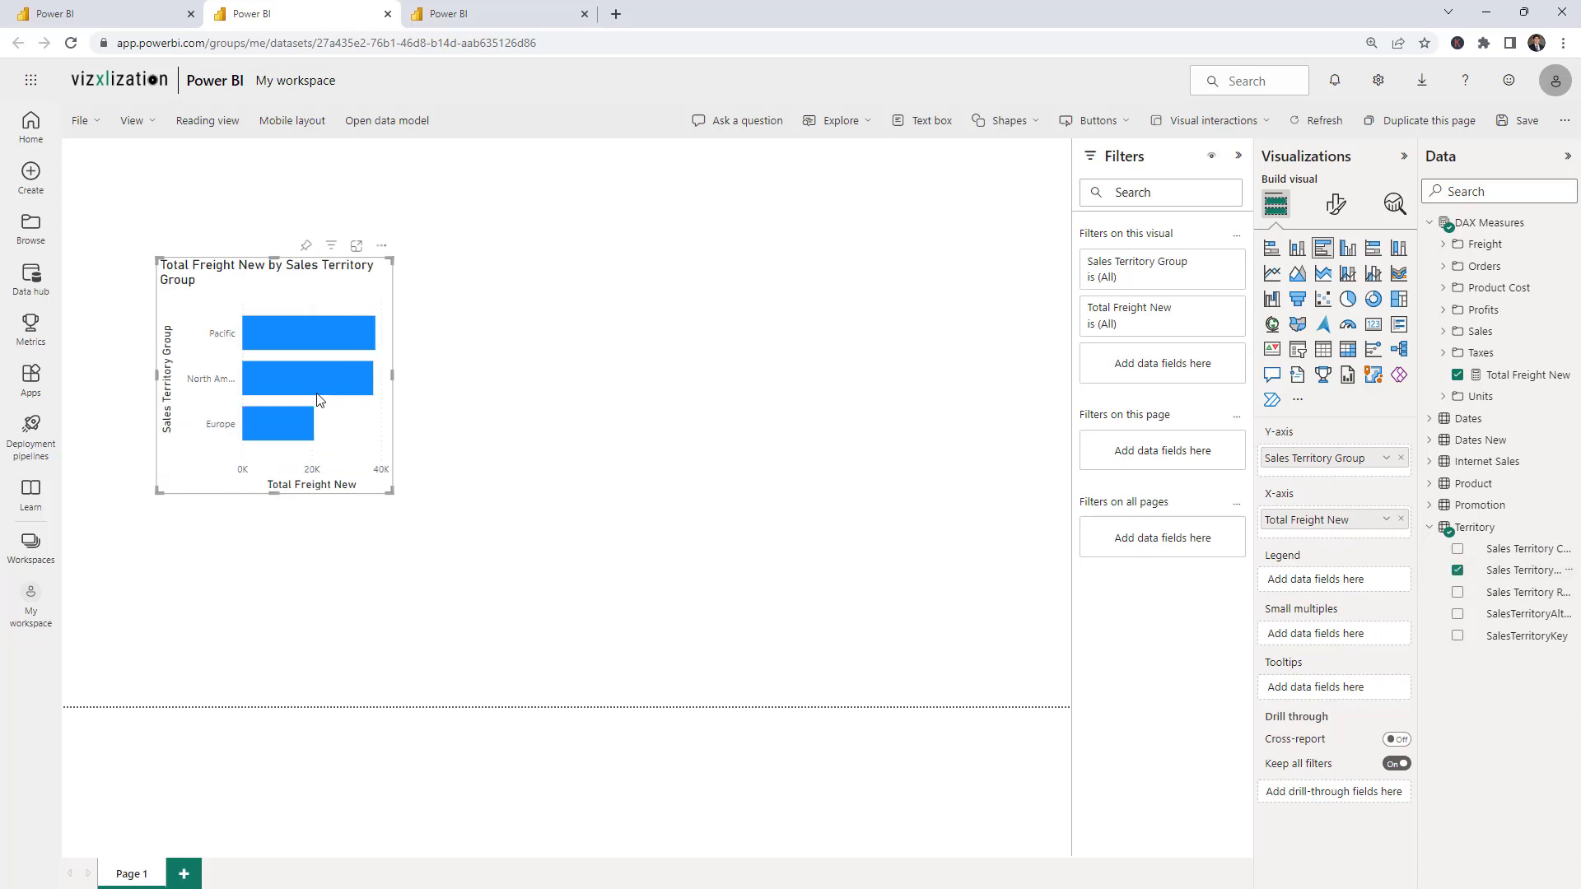
{"action": "left_click_drag", "start_coordinate": [393, 375], "coordinate": [512, 374]}
{"action": "left_click", "coordinate": [659, 247]}
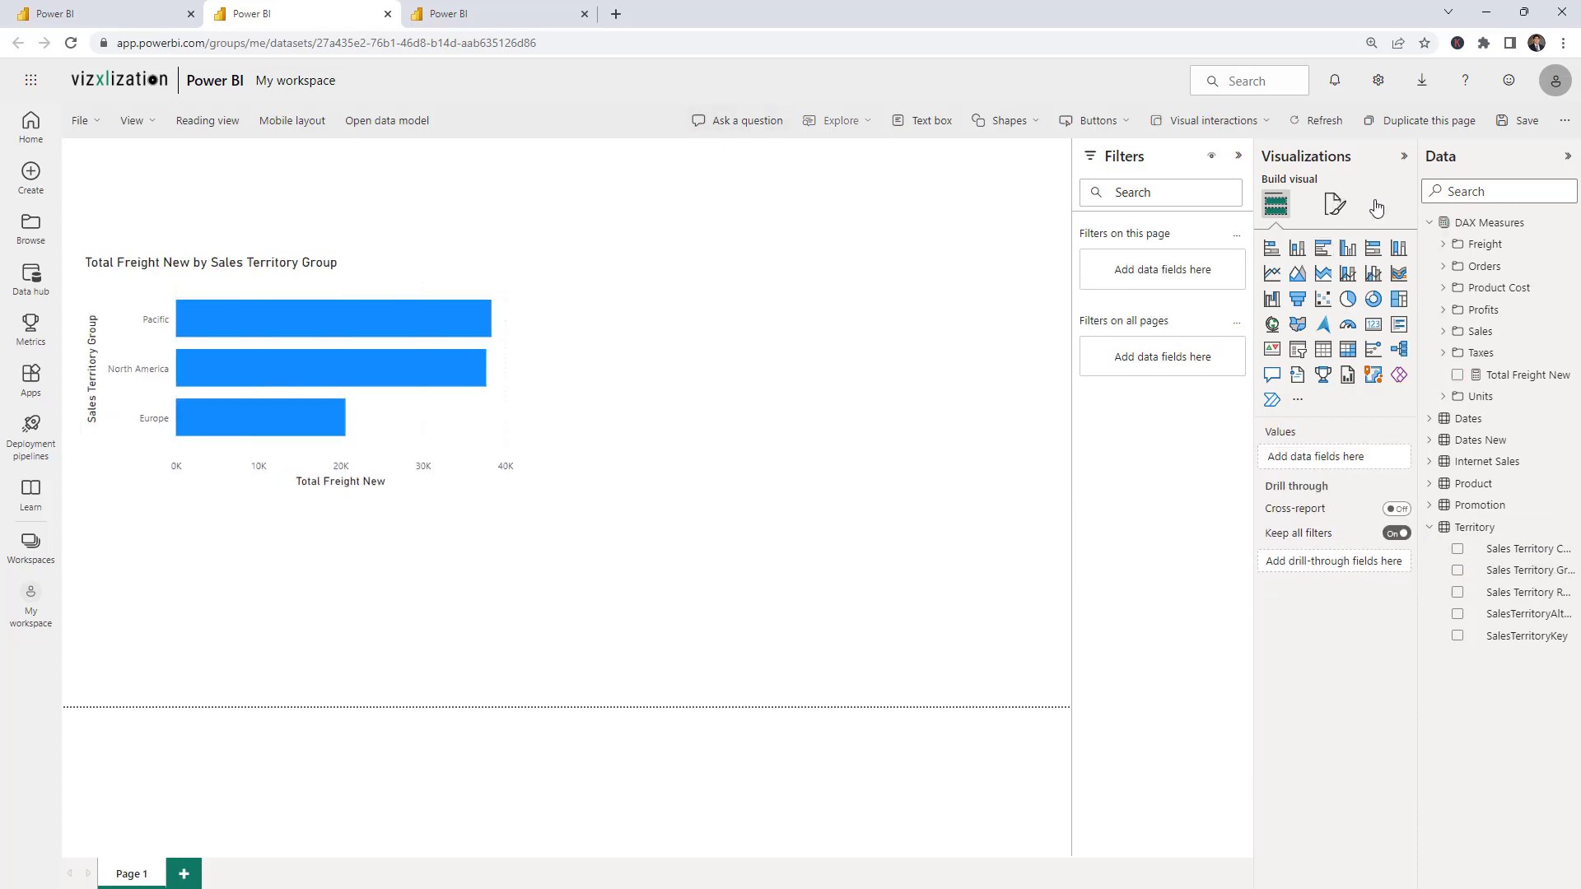
Step: Add a size-24 text box titled 'My First Report in Power BI Service Yay!' at the page's top-left above the chart
{"action": "left_click", "coordinate": [922, 120]}
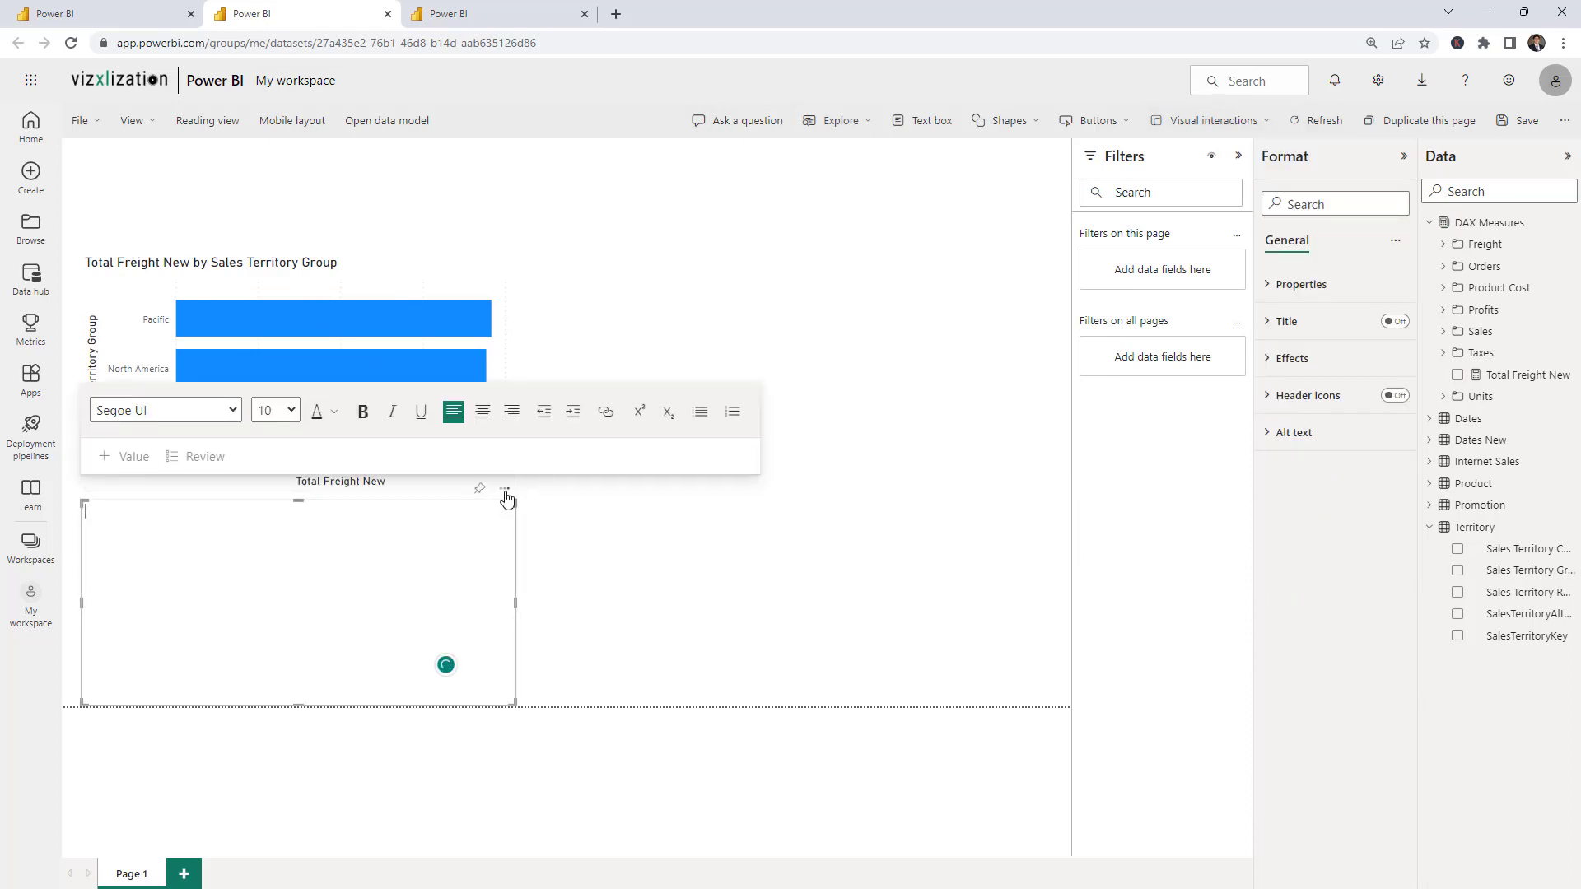
{"action": "left_click_drag", "start_coordinate": [504, 504], "coordinate": [402, 275]}
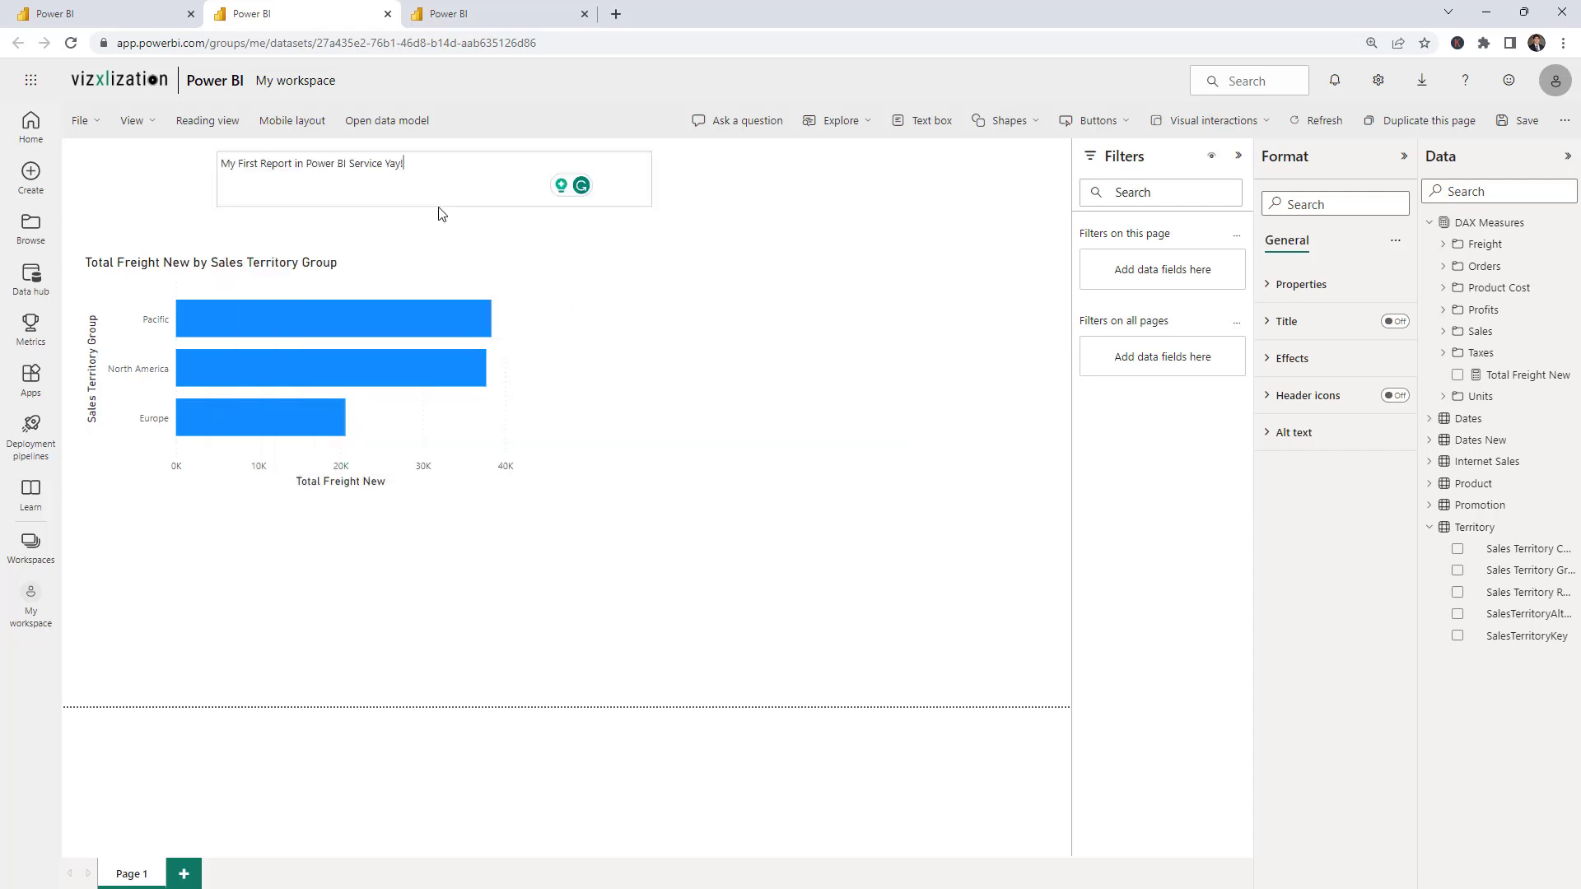
{"action": "left_click", "coordinate": [451, 186]}
{"action": "left_click_drag", "start_coordinate": [416, 164], "coordinate": [221, 163]}
{"action": "key", "text": "ctrl+c"}
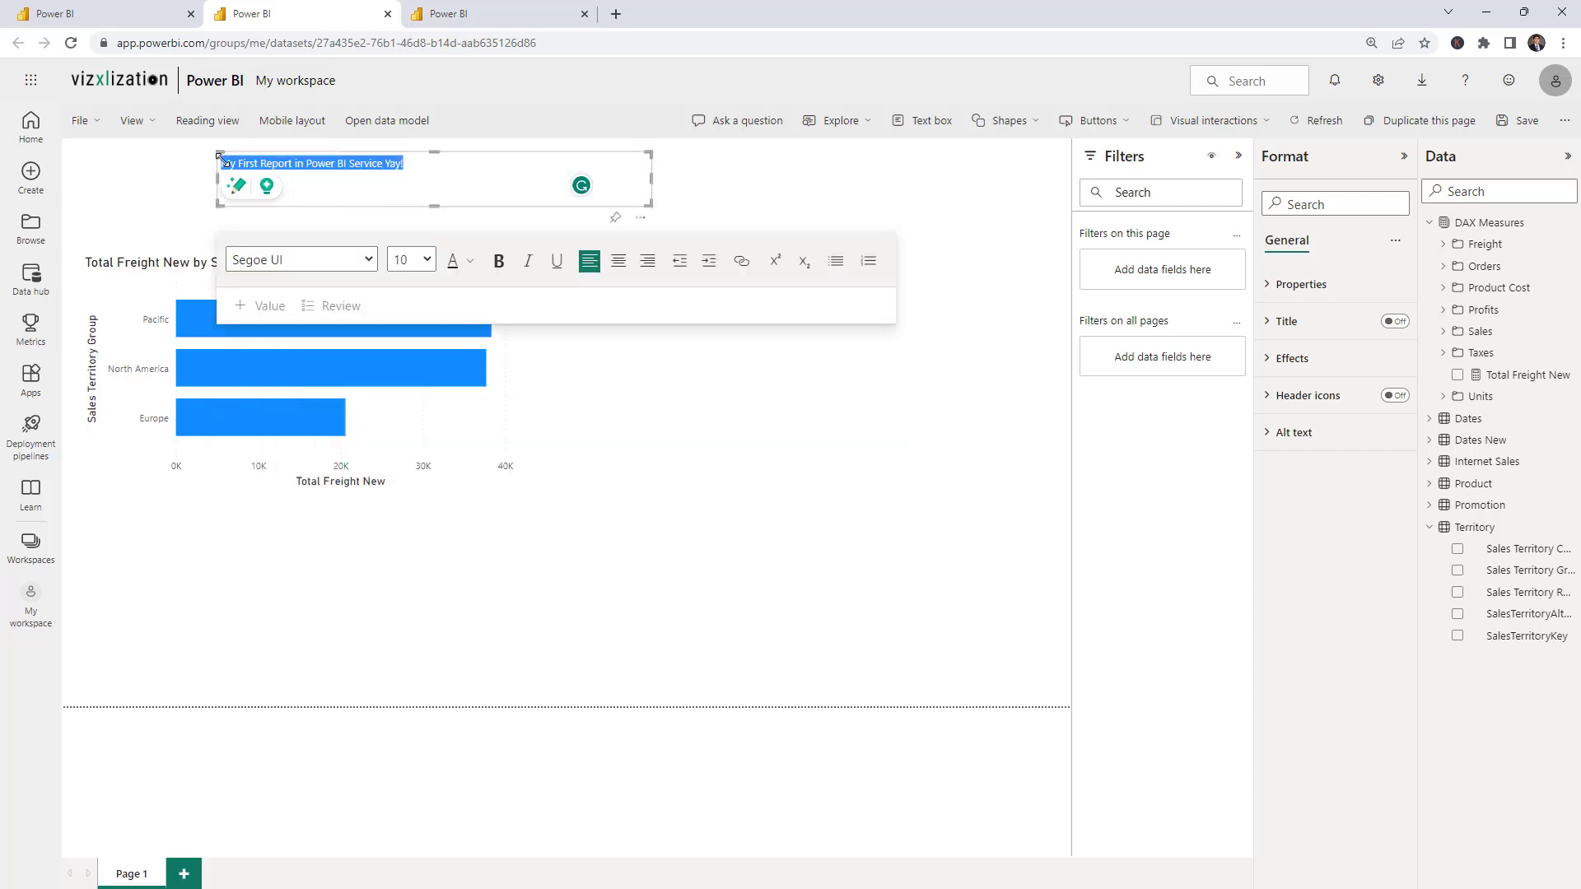
{"action": "left_click", "coordinate": [424, 260]}
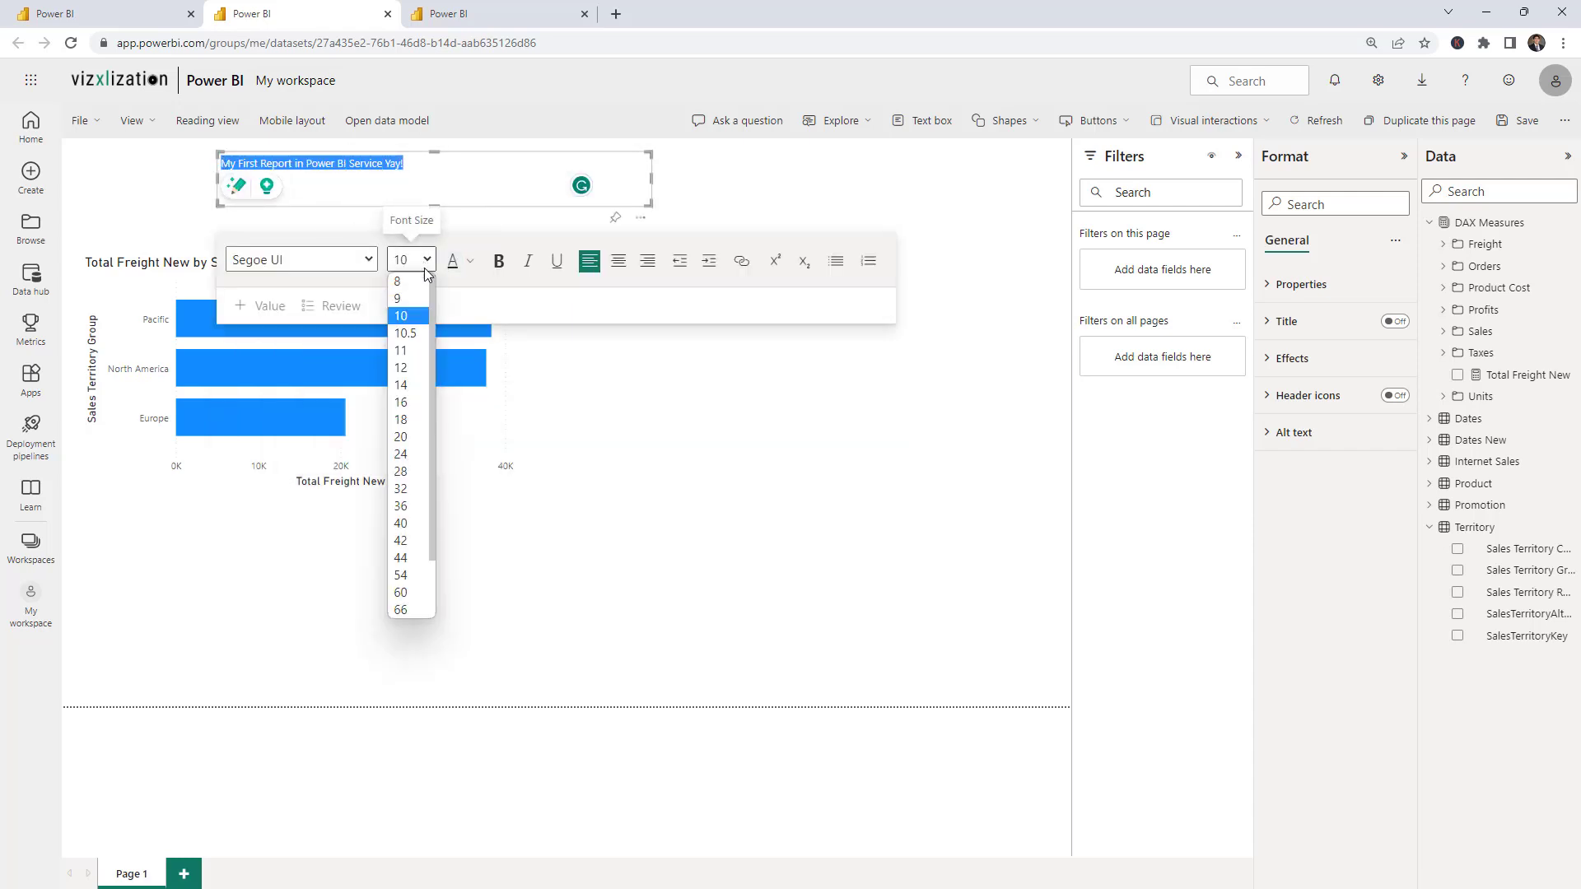
{"action": "left_click", "coordinate": [402, 461]}
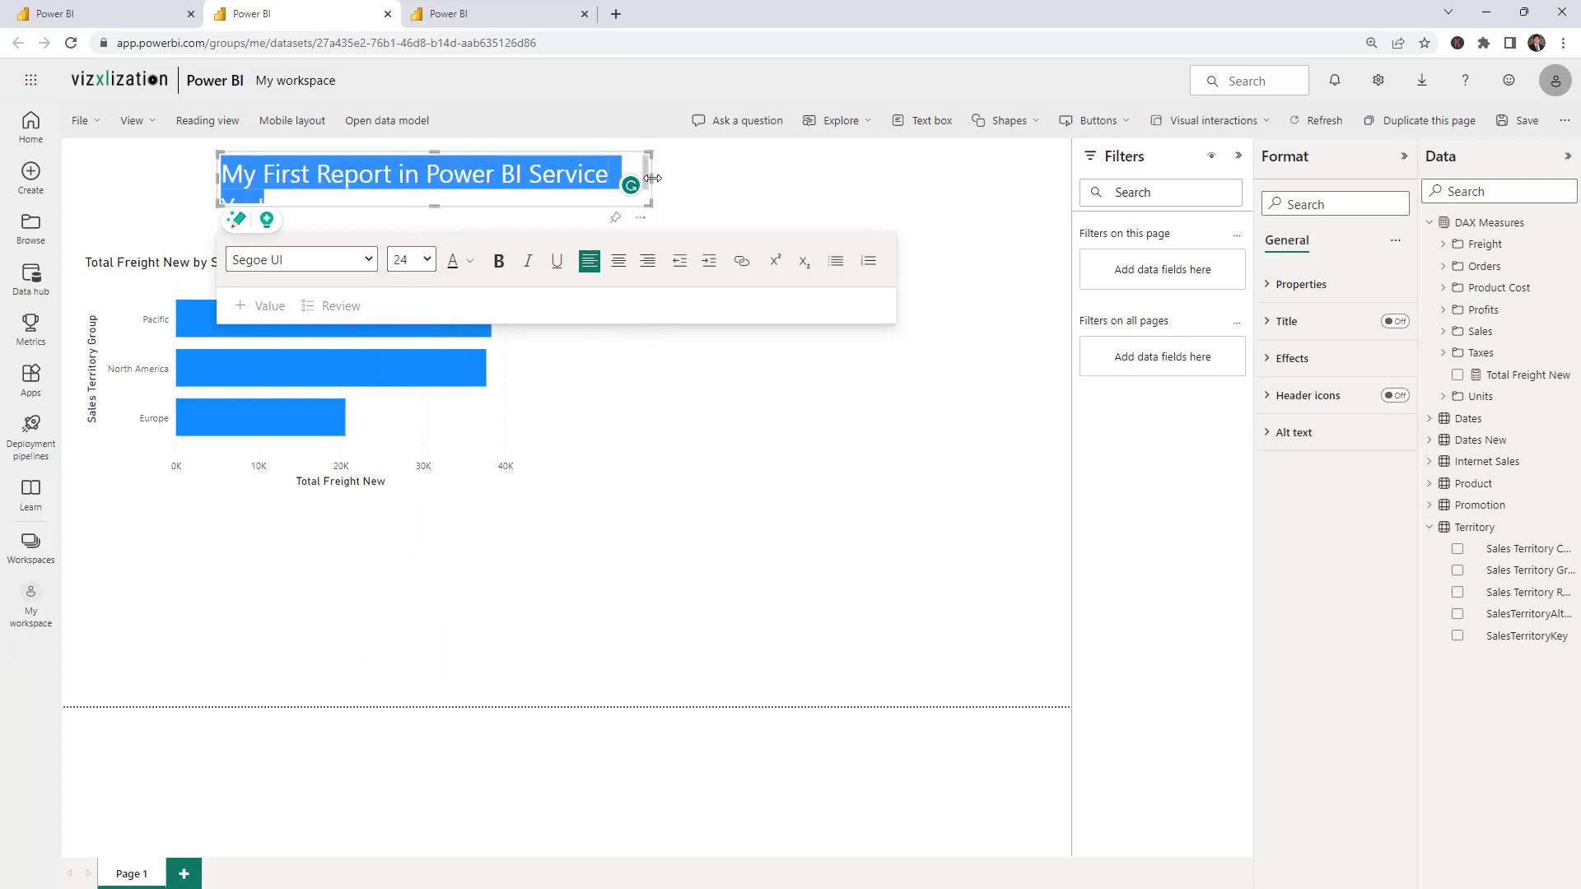
{"action": "left_click", "coordinate": [786, 361]}
{"action": "left_click_drag", "start_coordinate": [723, 222], "coordinate": [667, 236]}
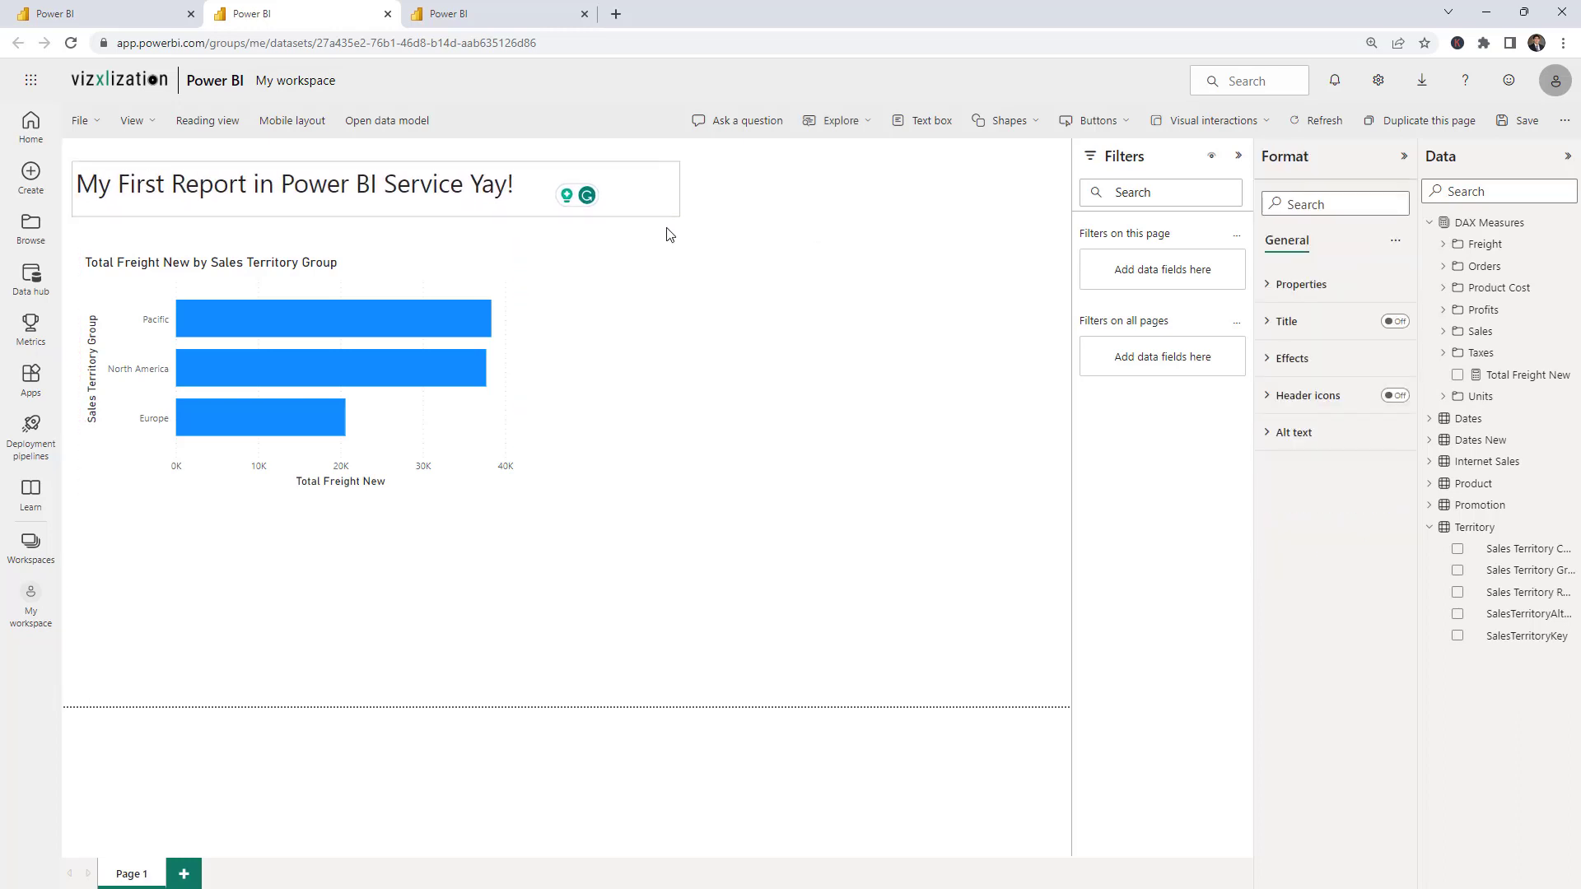
{"action": "left_click", "coordinate": [813, 298]}
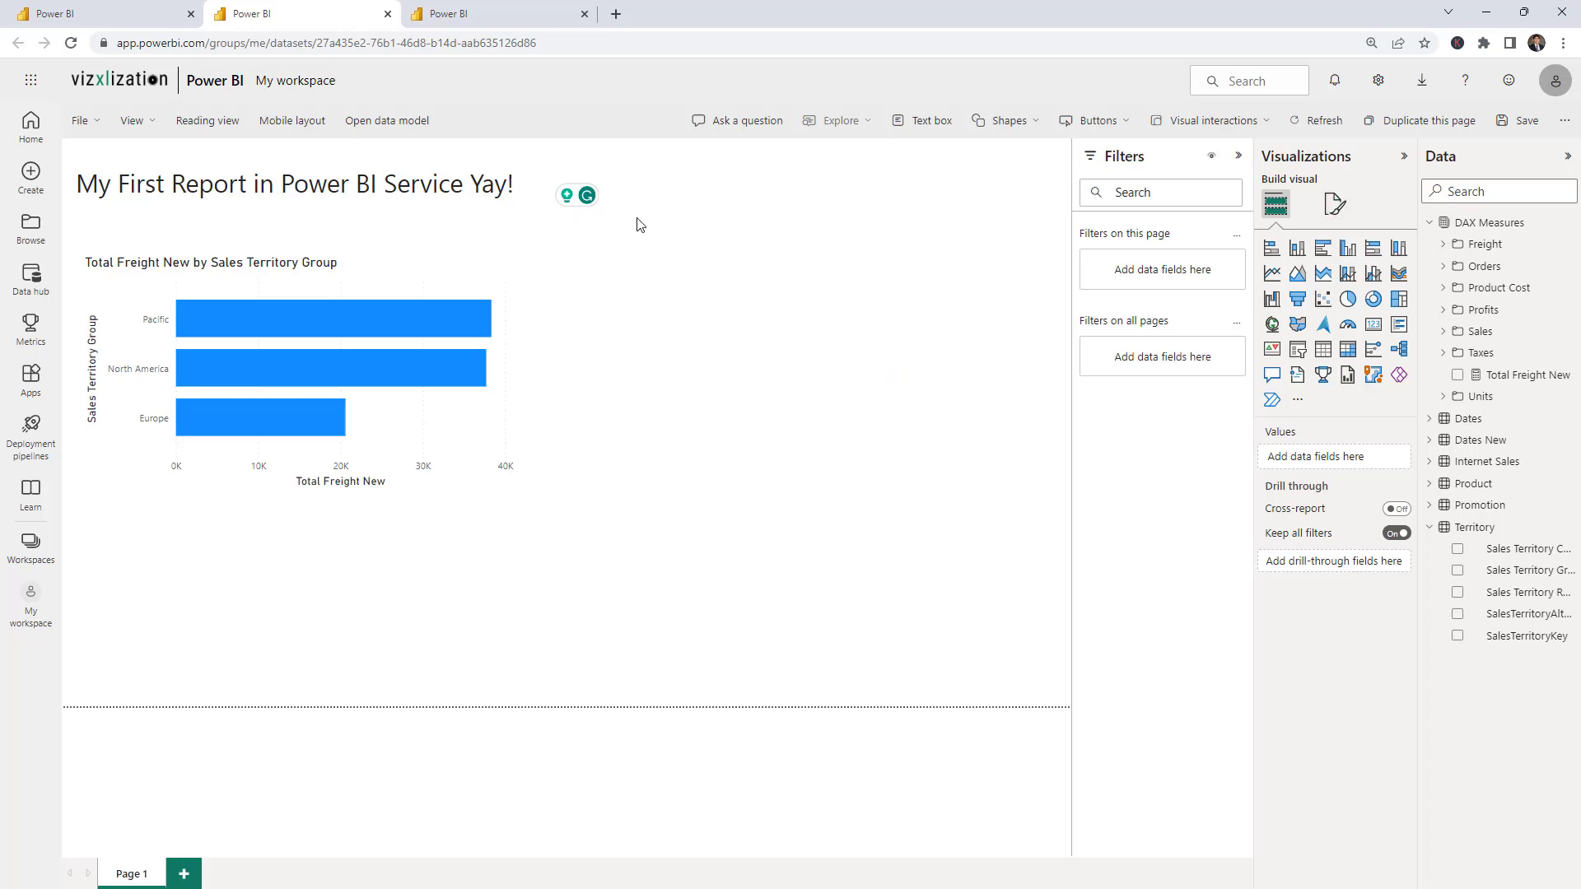
Step: Save the report under the pasted name 'My First Report in Power BI Service Yay!' to the Vizxlization workspace
{"action": "left_click", "coordinate": [1527, 130]}
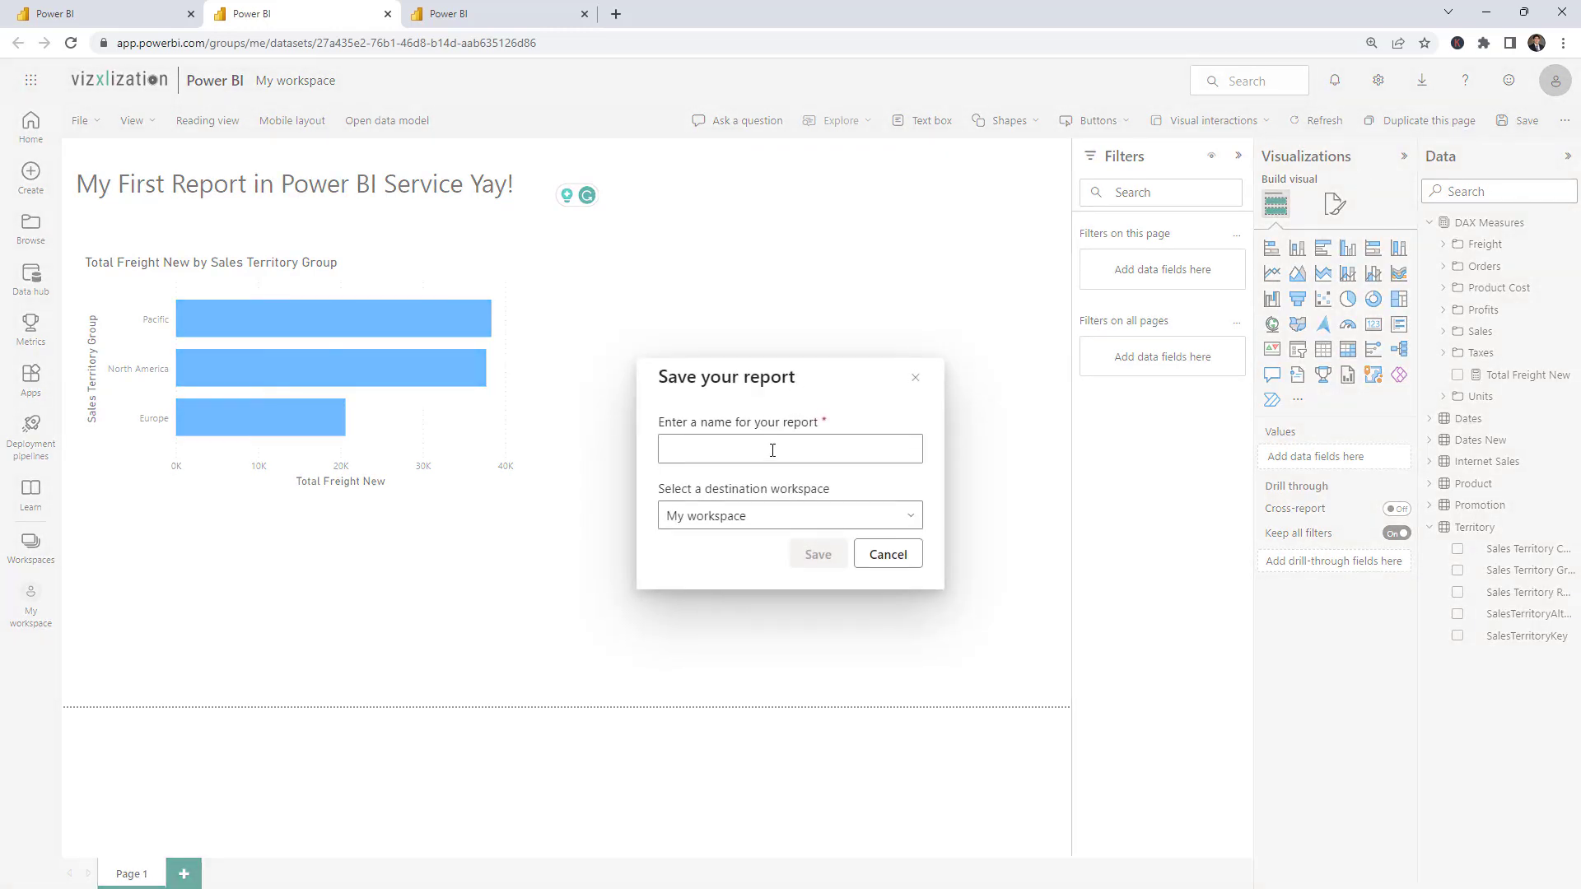
{"action": "key", "text": "ctrl+v"}
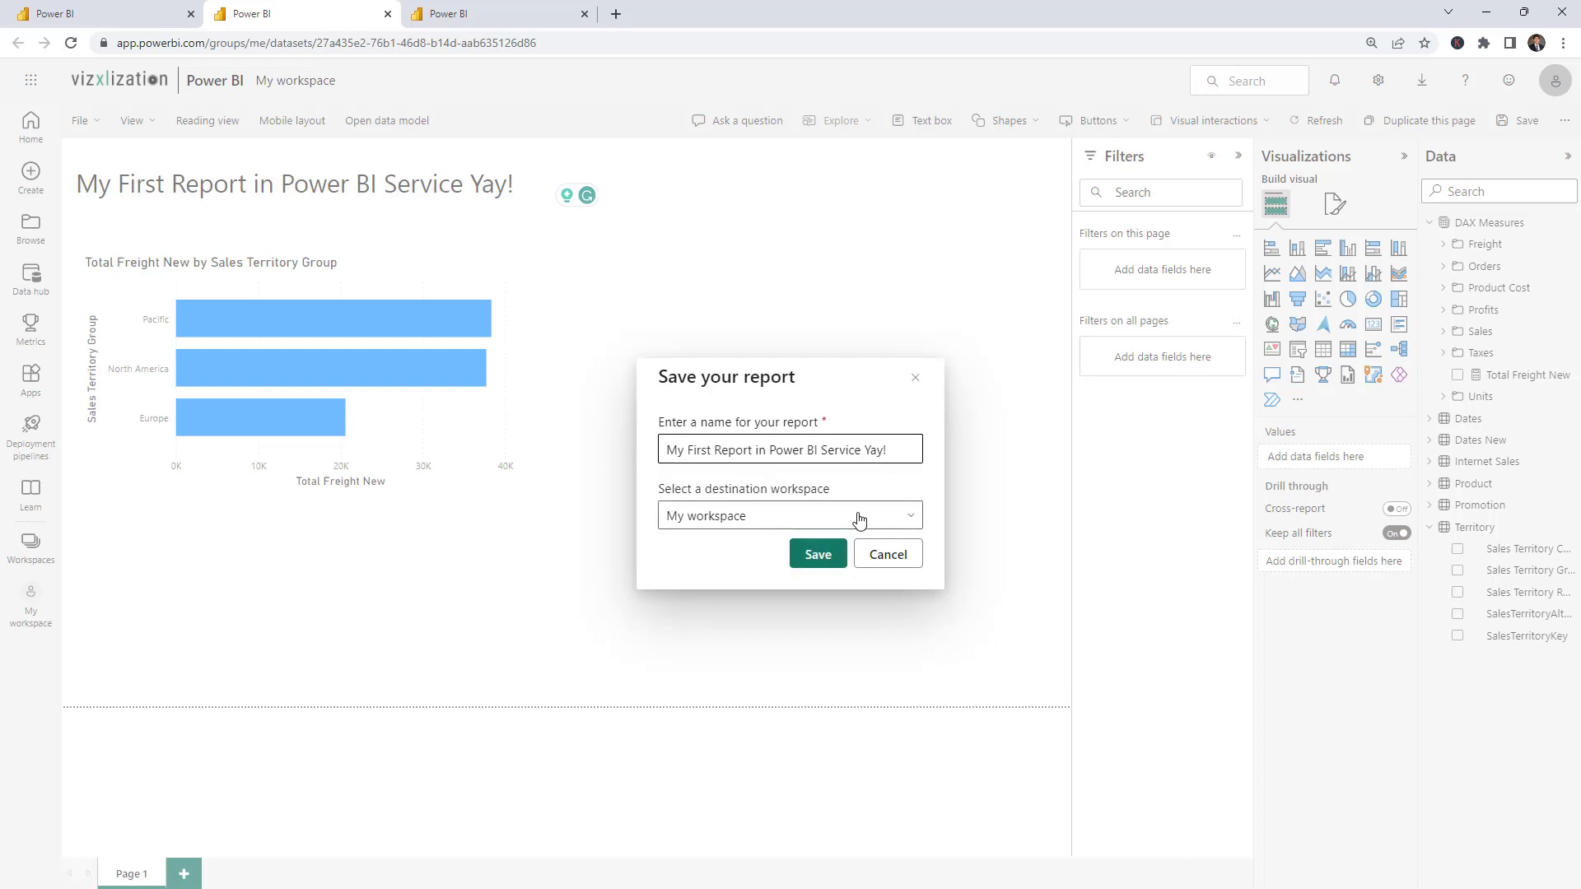
{"action": "left_click", "coordinate": [889, 522]}
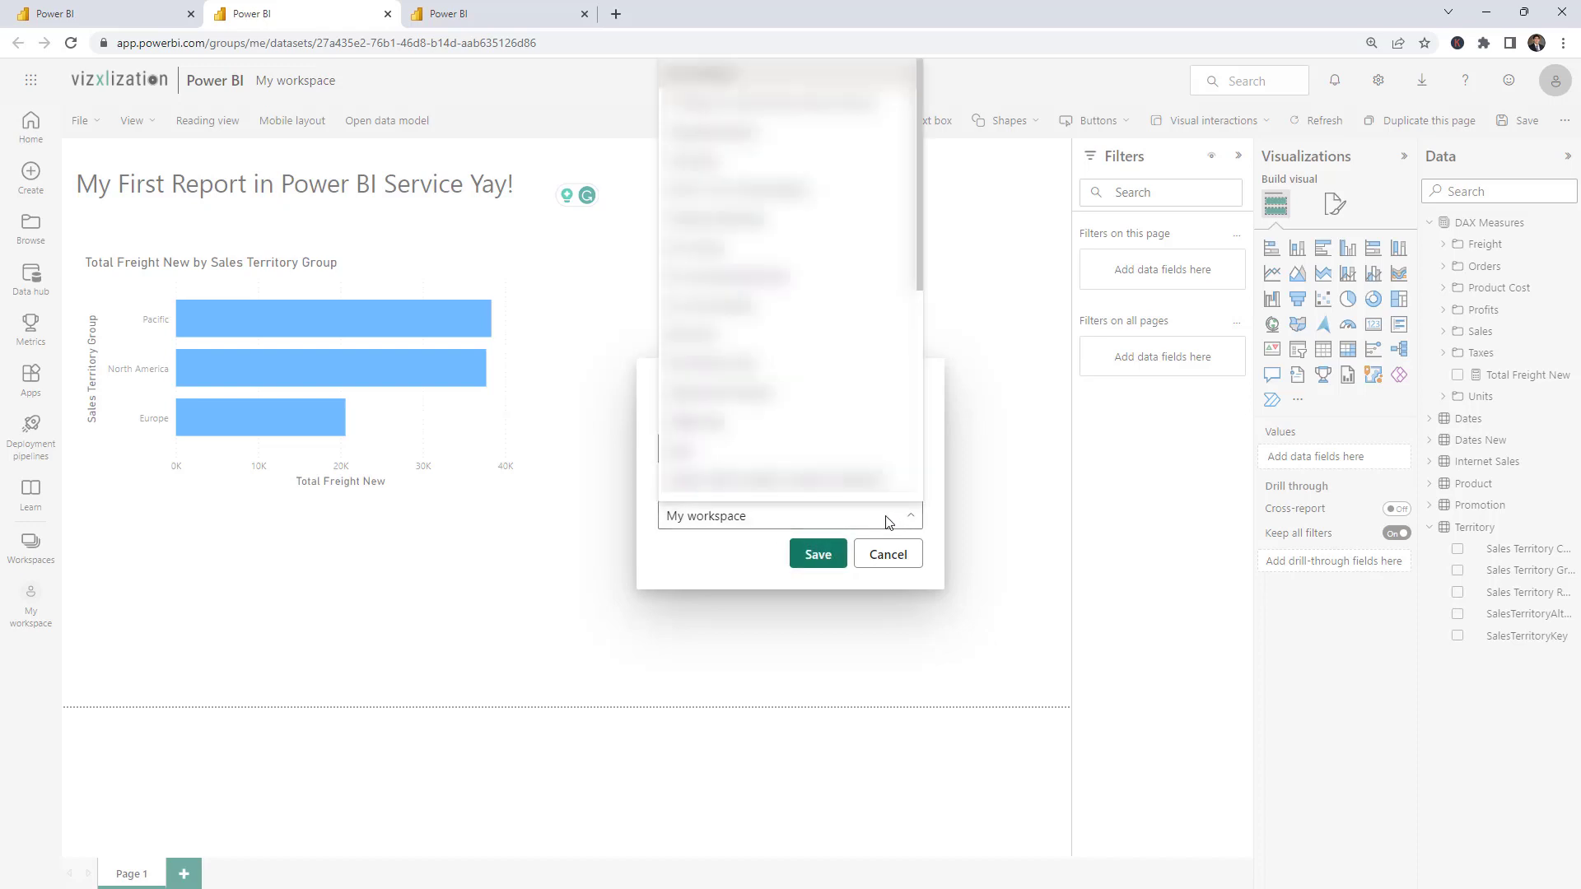
{"action": "scroll", "coordinate": [781, 277], "scroll_direction": "down", "scroll_amount": 2}
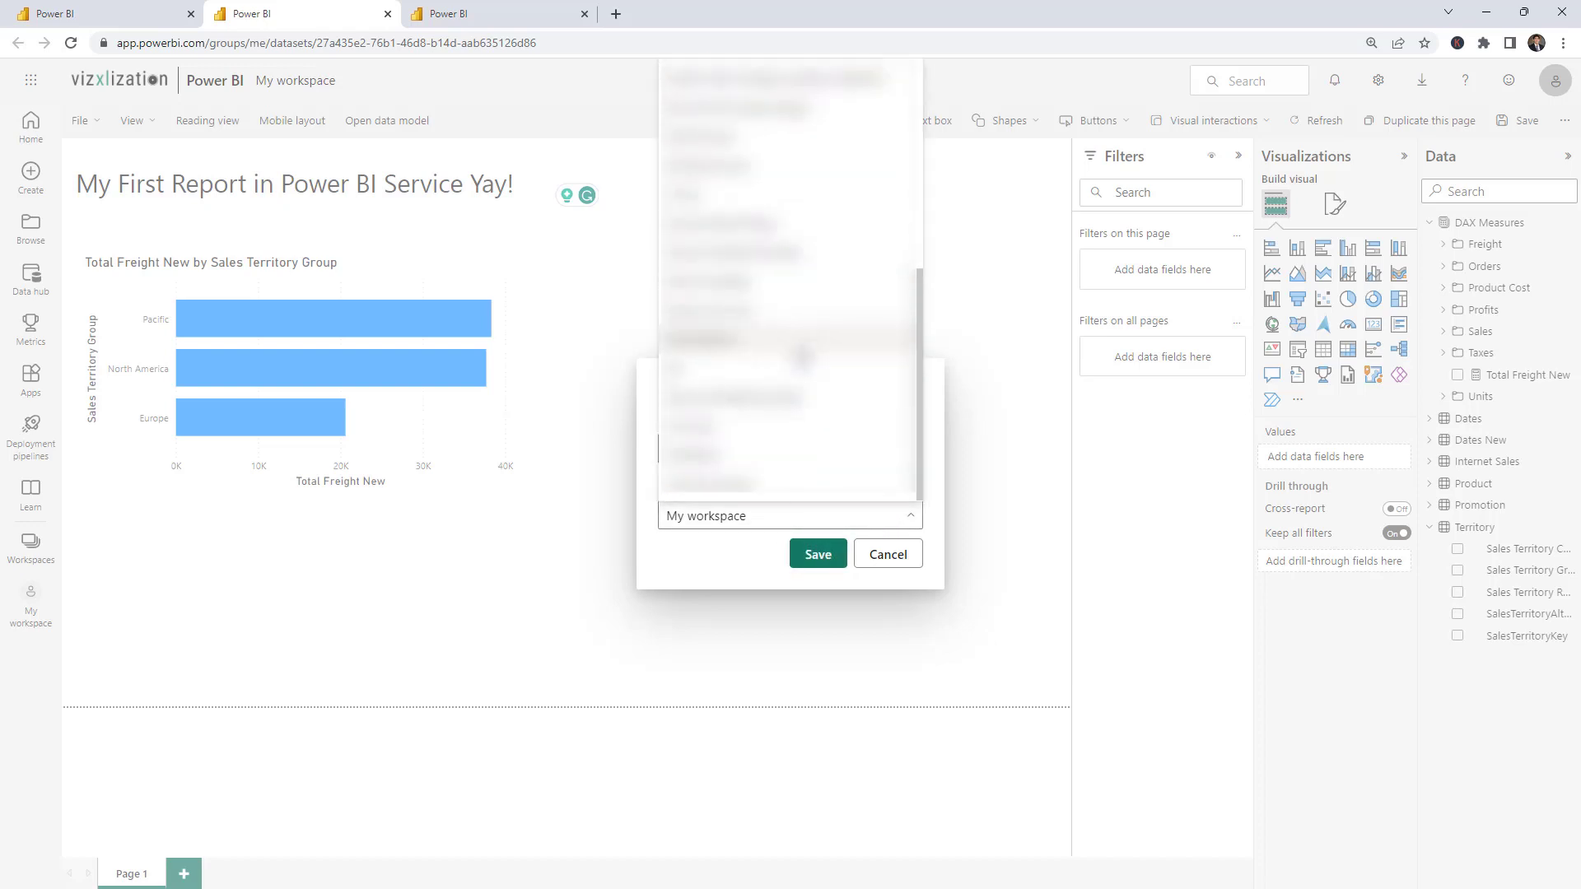
{"action": "left_click", "coordinate": [707, 465]}
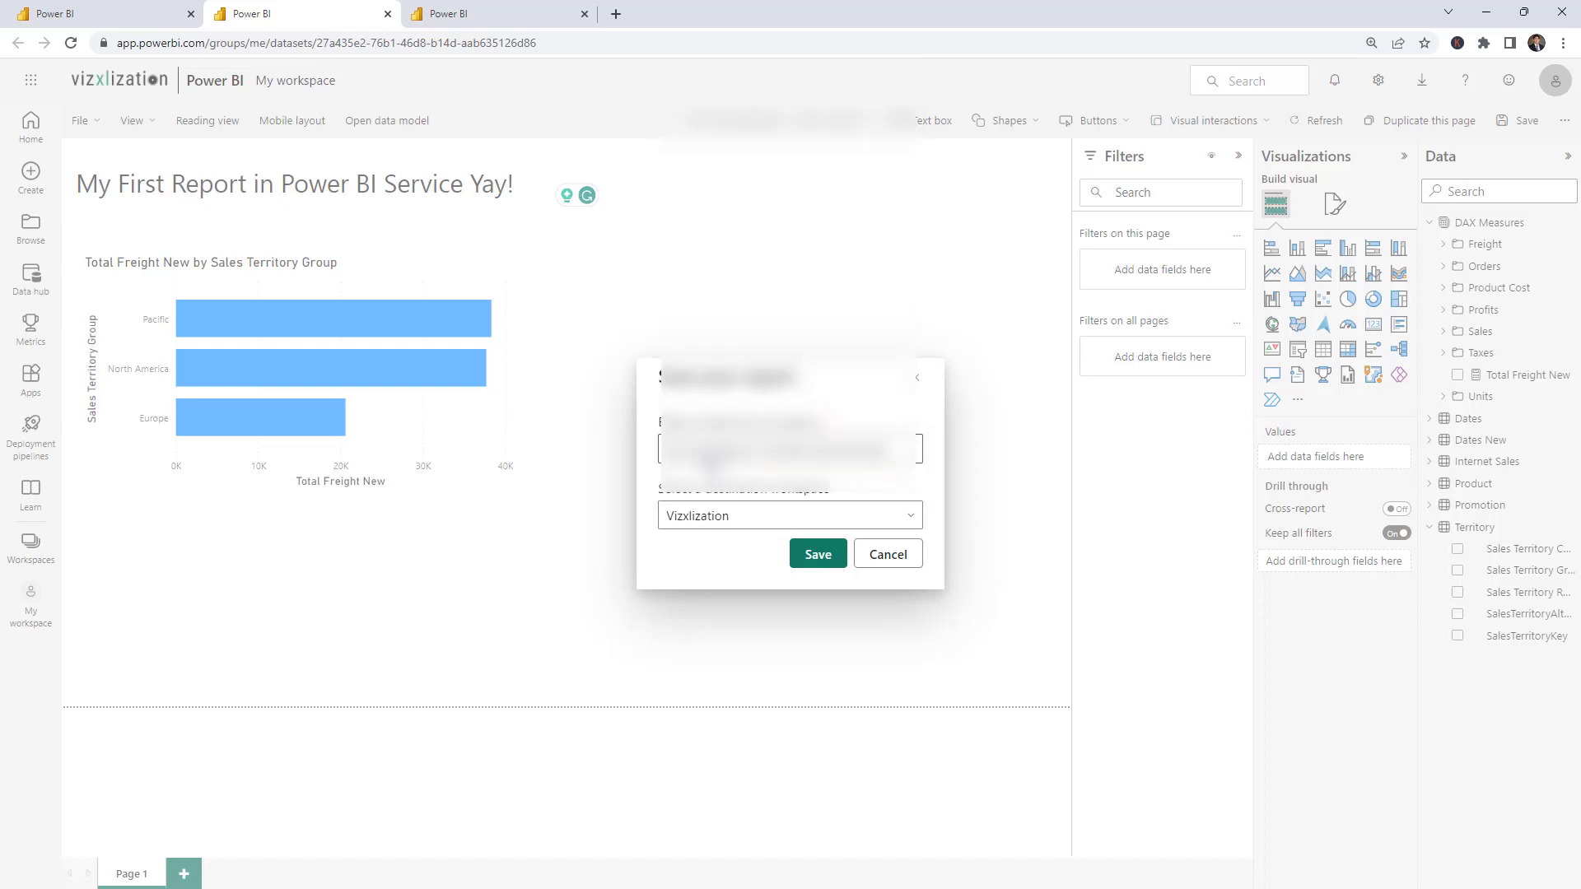
{"action": "left_click", "coordinate": [816, 556]}
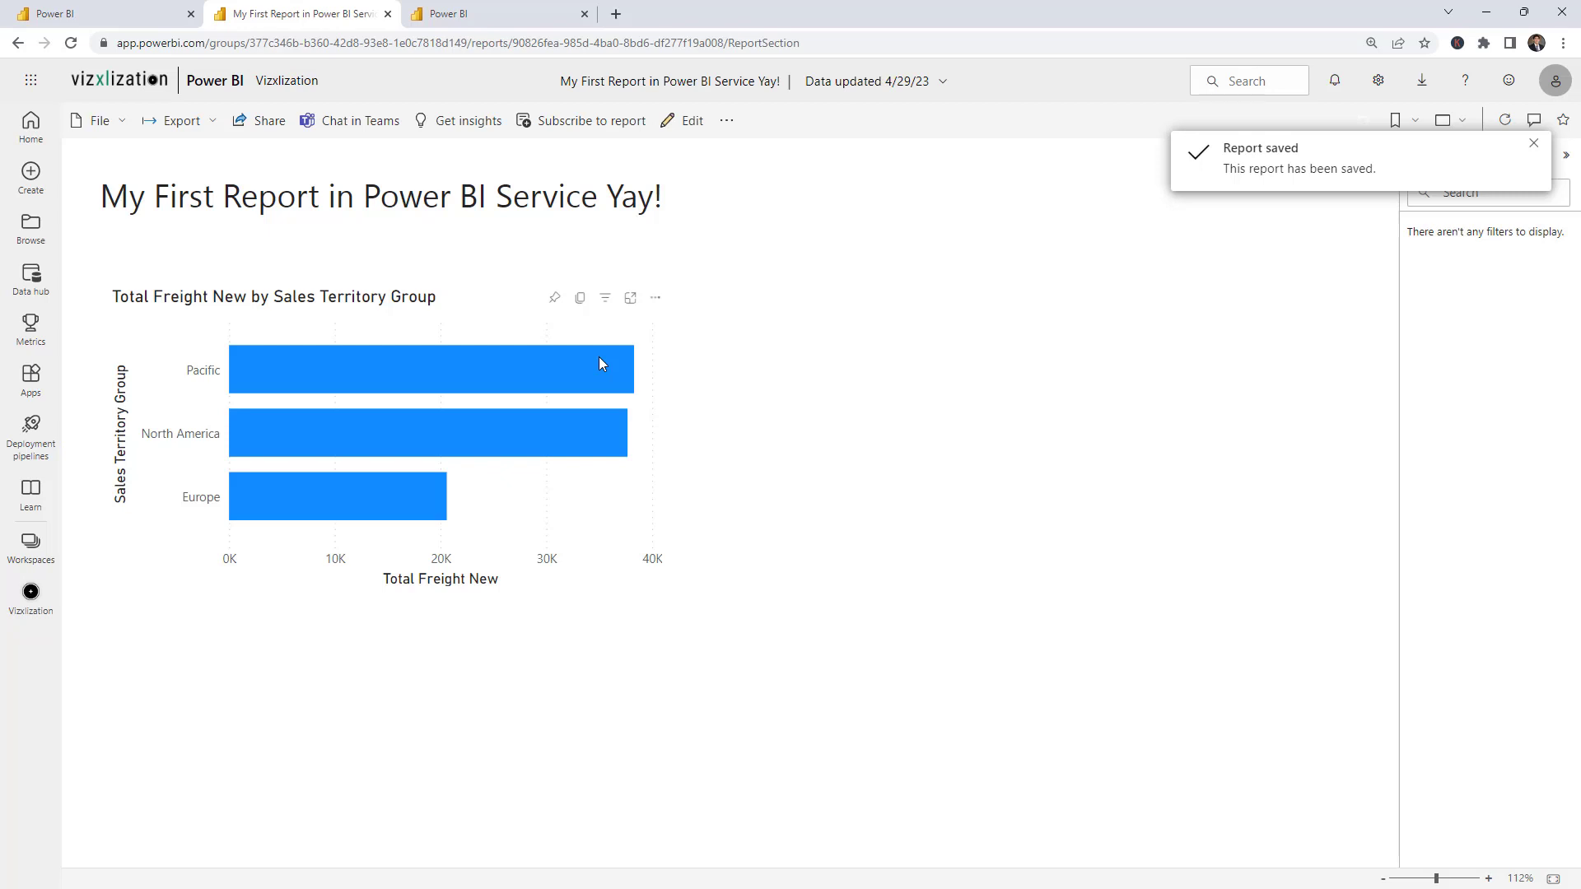
Step: Open 'My First Report in Power BI Service Yay!' from the Vizxlization workspace's Content list
{"action": "left_click", "coordinate": [33, 601]}
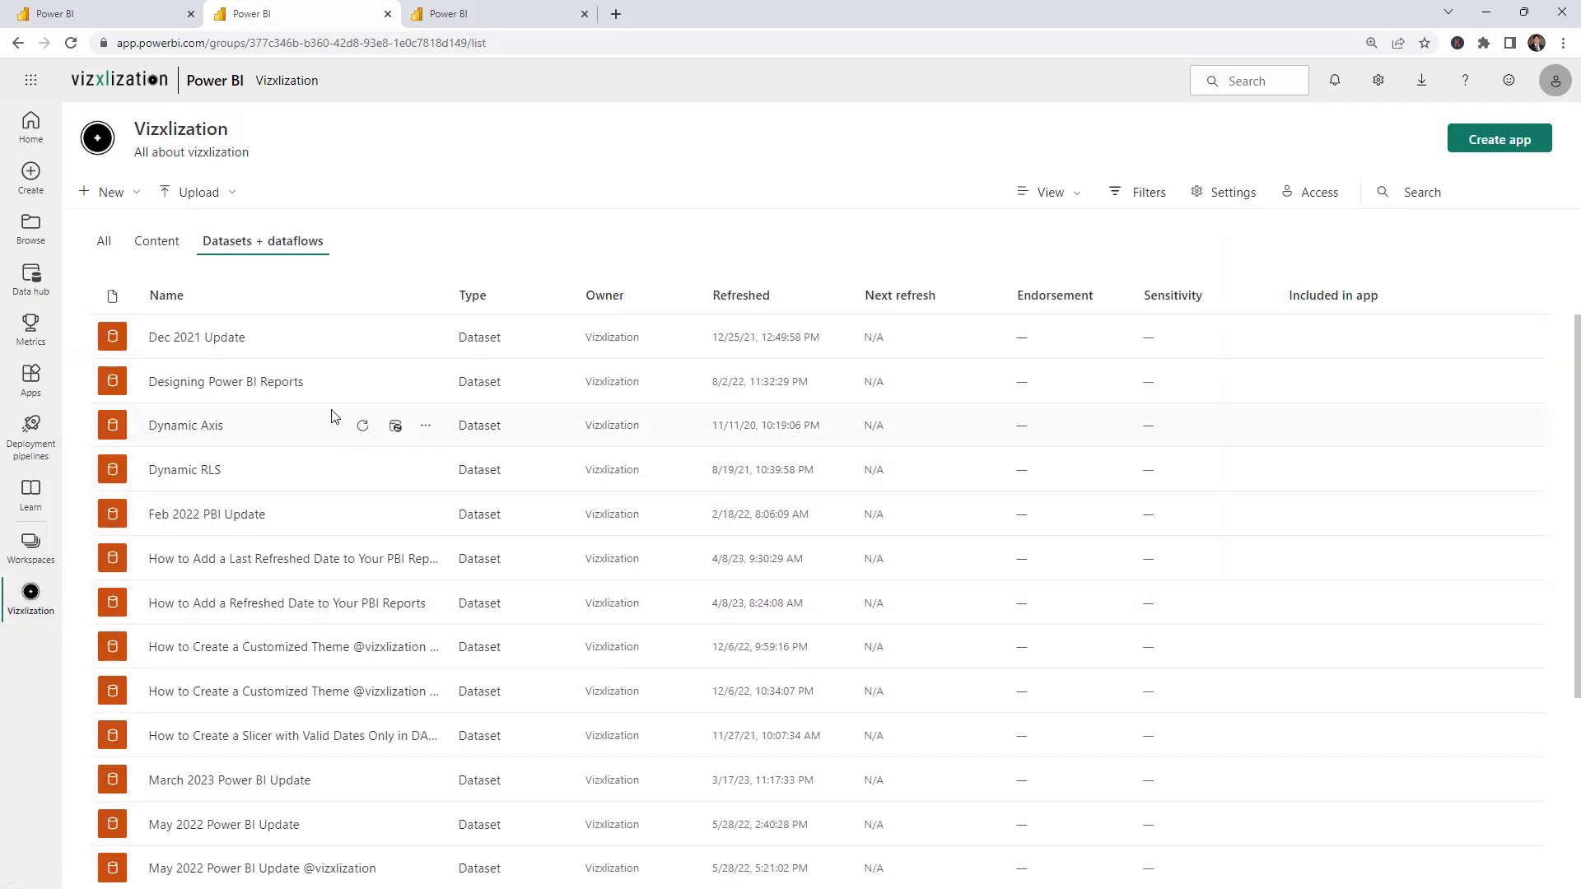
{"action": "left_click", "coordinate": [163, 247]}
{"action": "scroll", "coordinate": [338, 453], "scroll_direction": "down", "scroll_amount": 3}
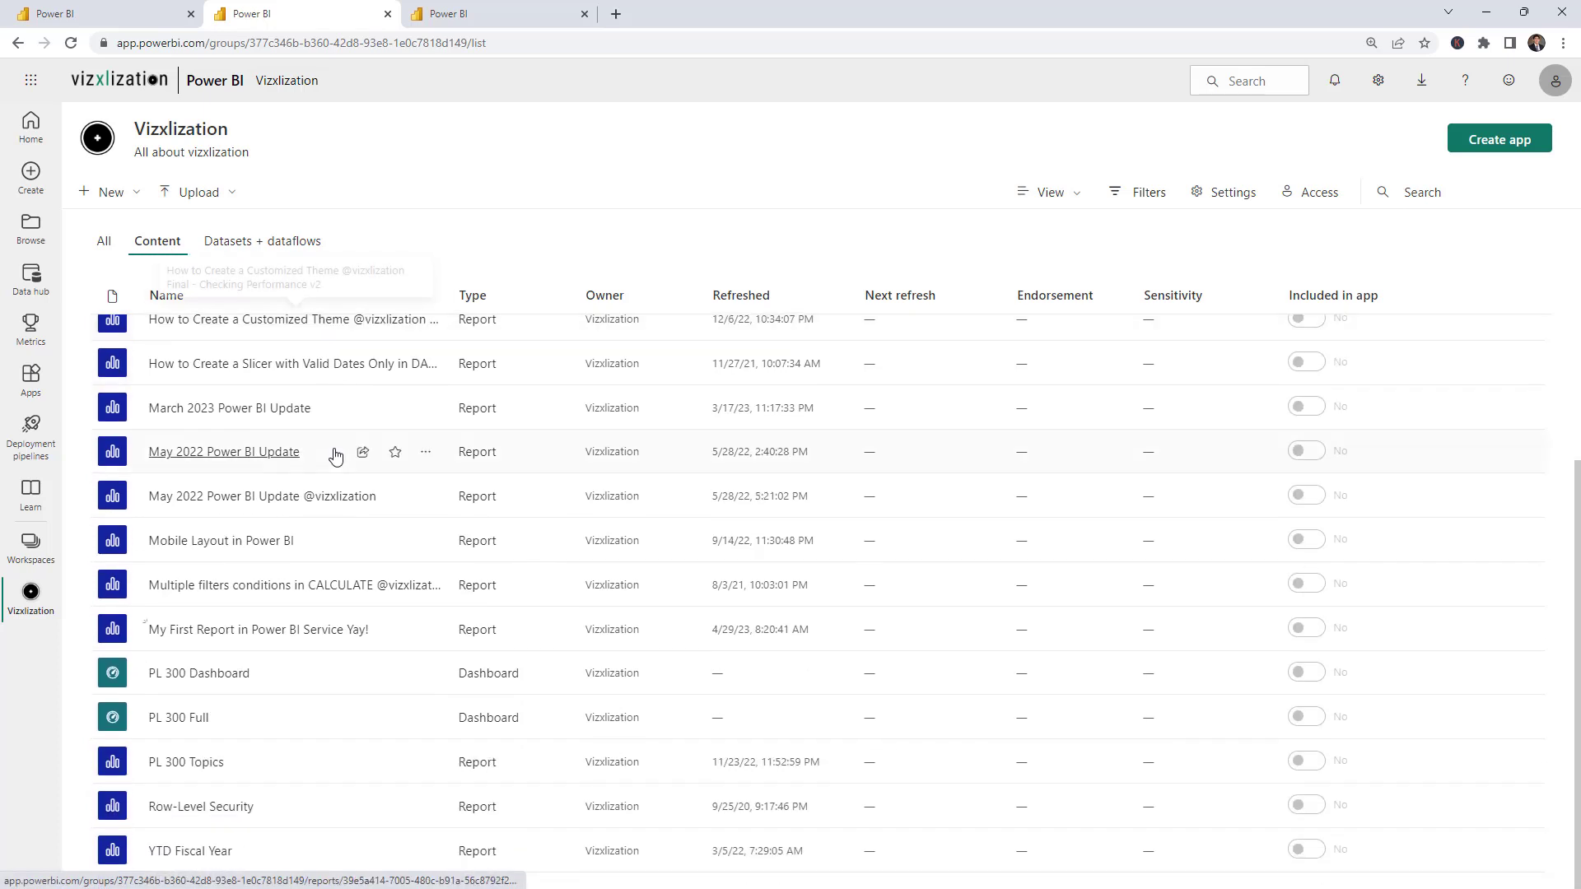
{"action": "left_click", "coordinate": [296, 632]}
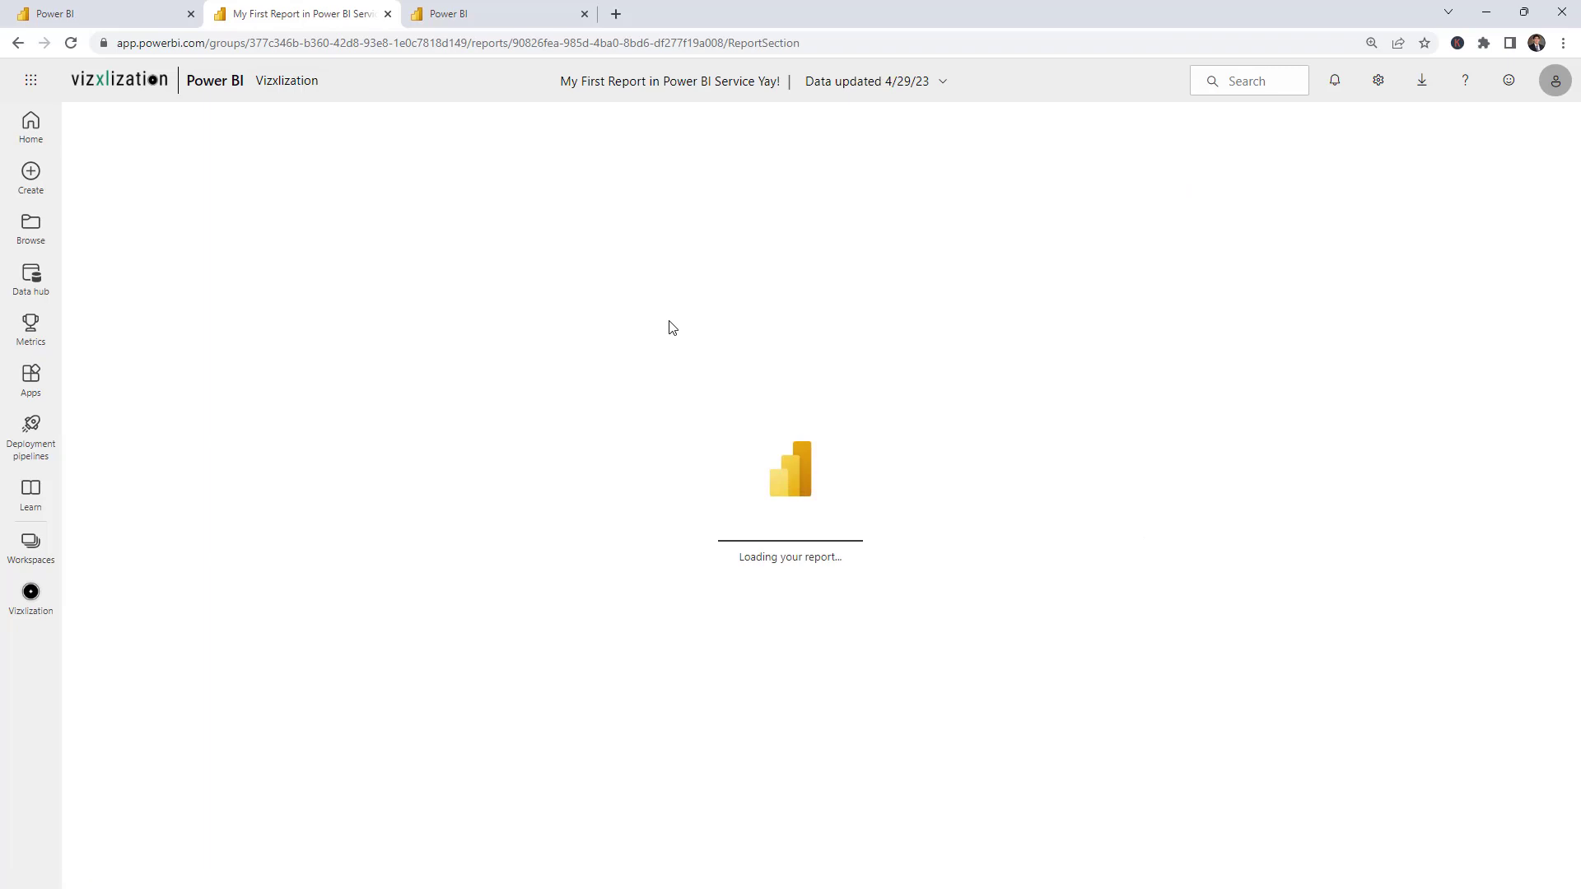